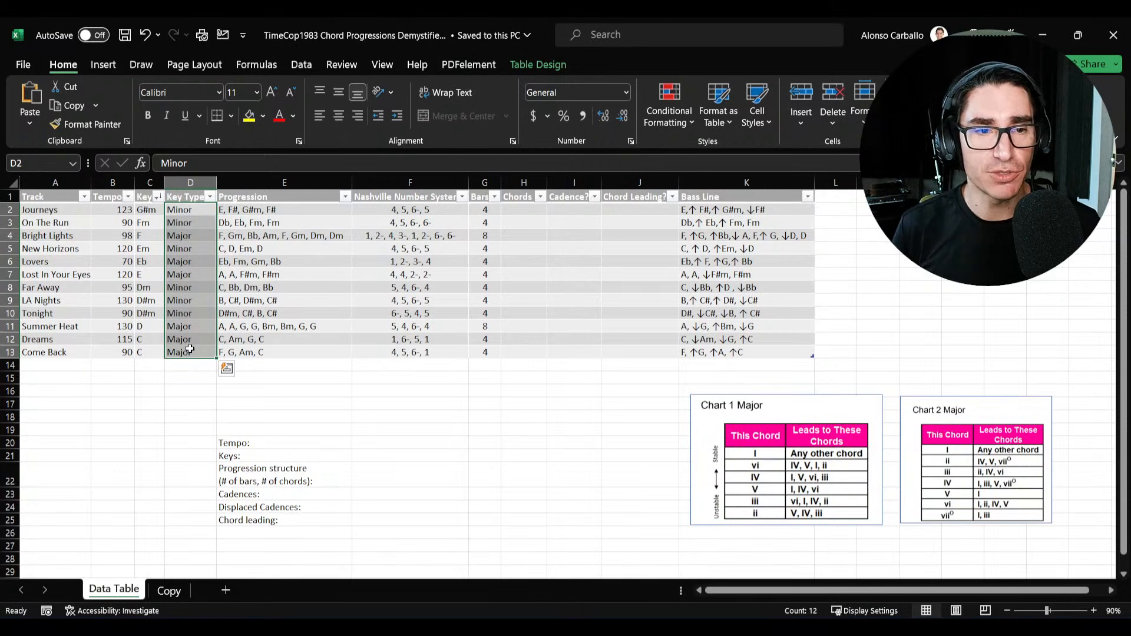
left_click(367, 352)
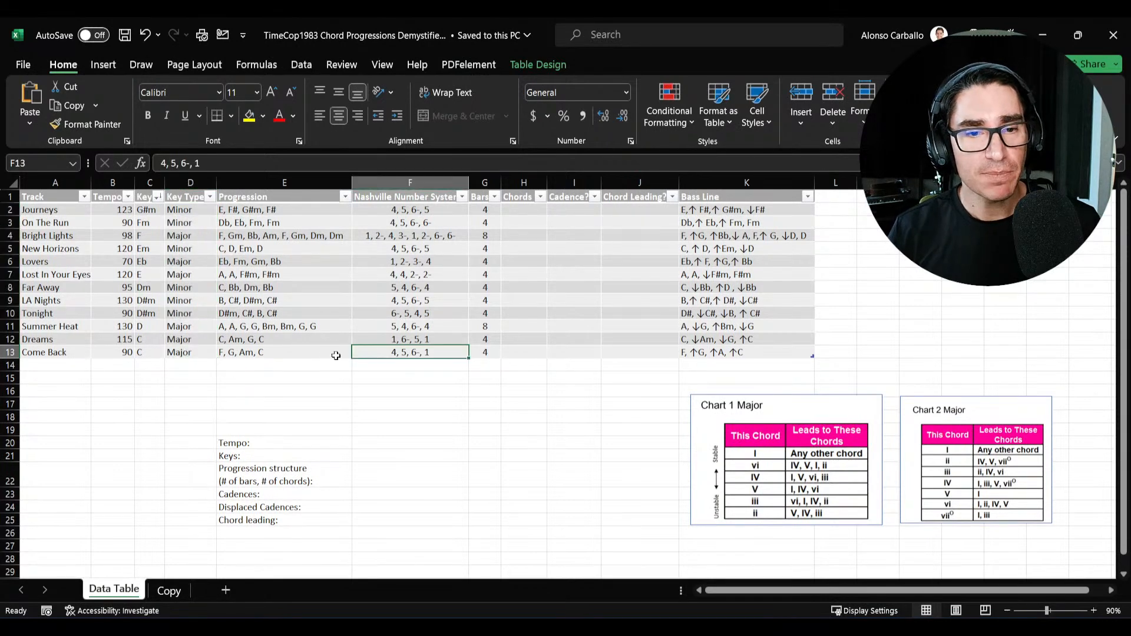
left_click(330, 353)
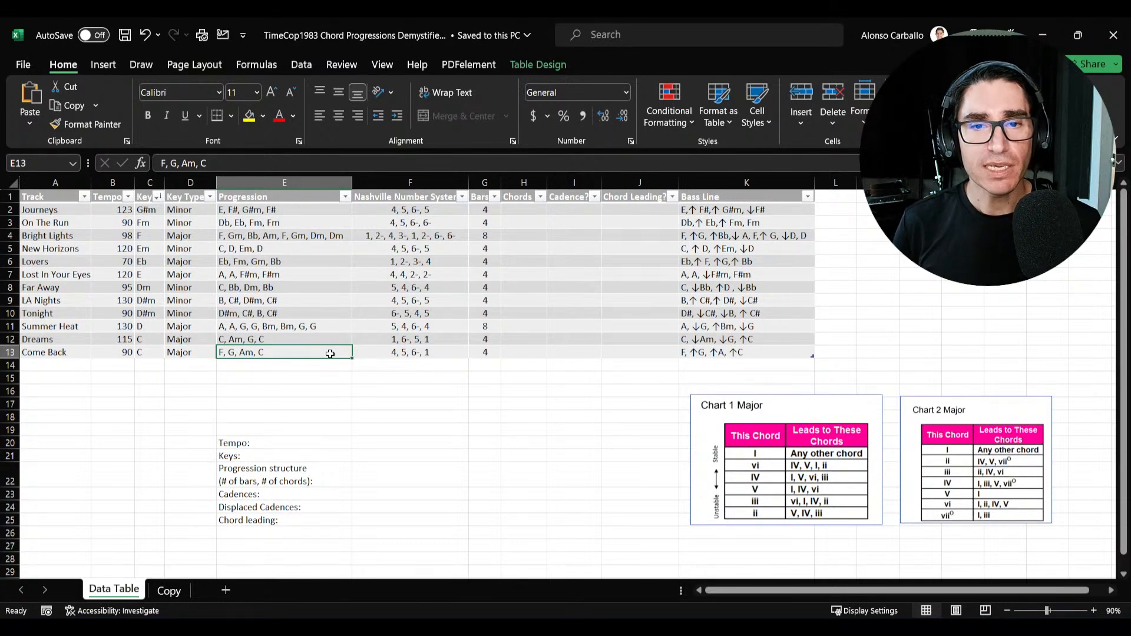
left_click(260, 445)
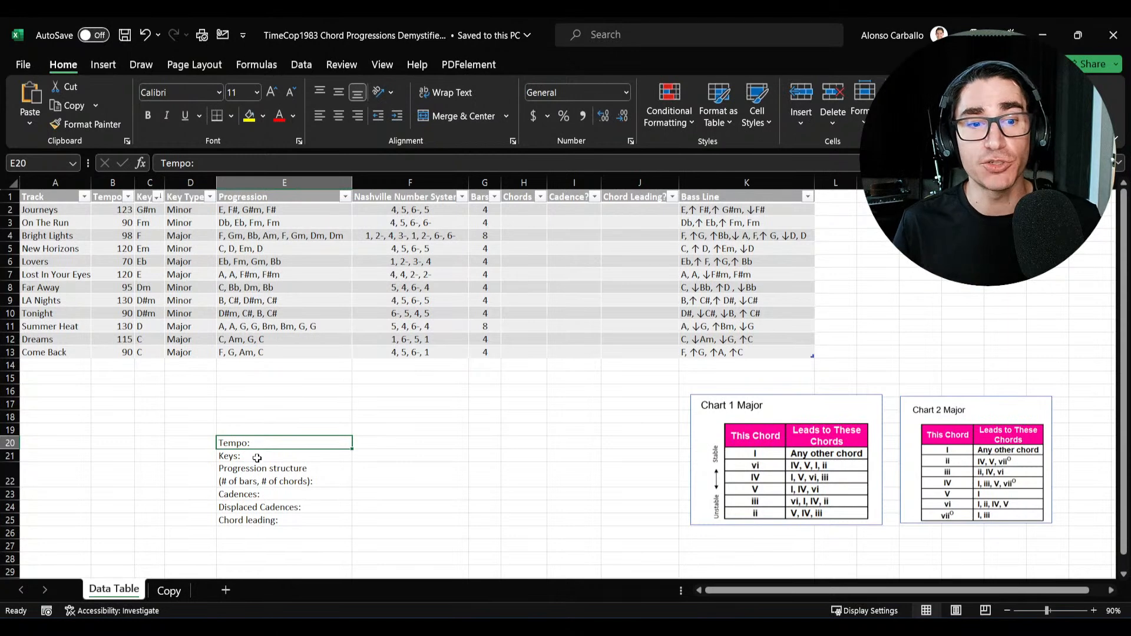
left_click(440, 467)
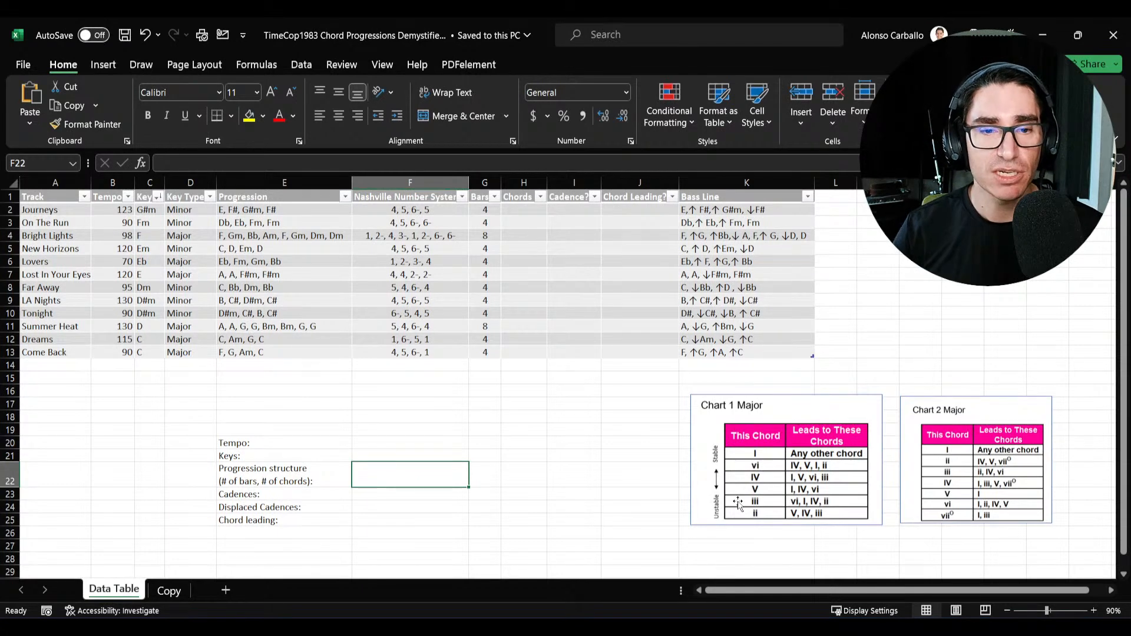
left_click(591, 423)
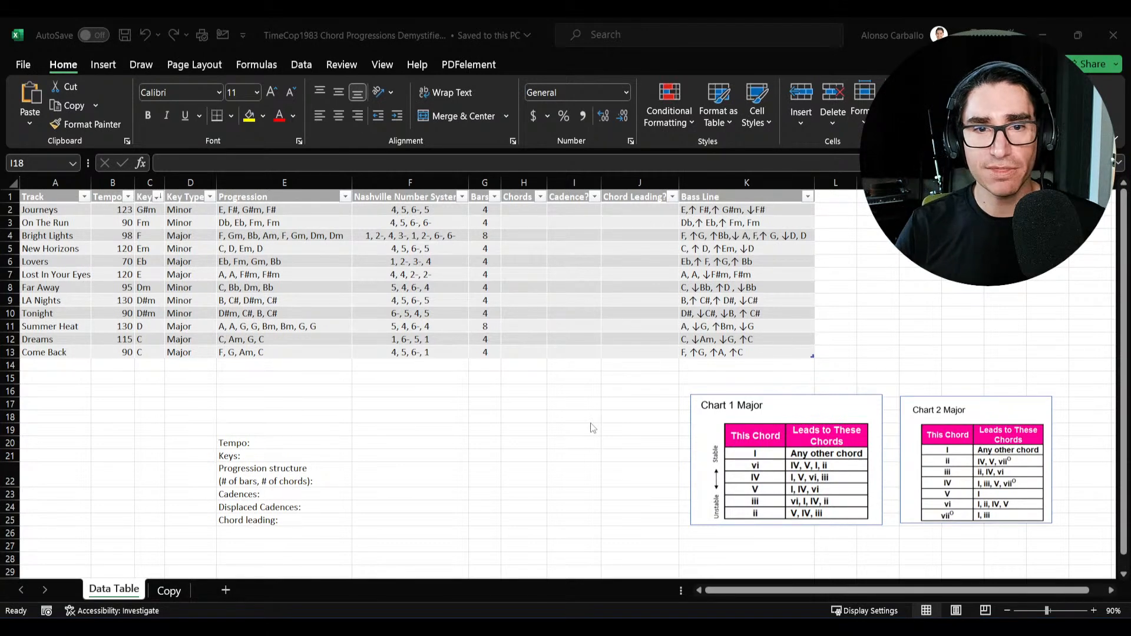
left_click(591, 424)
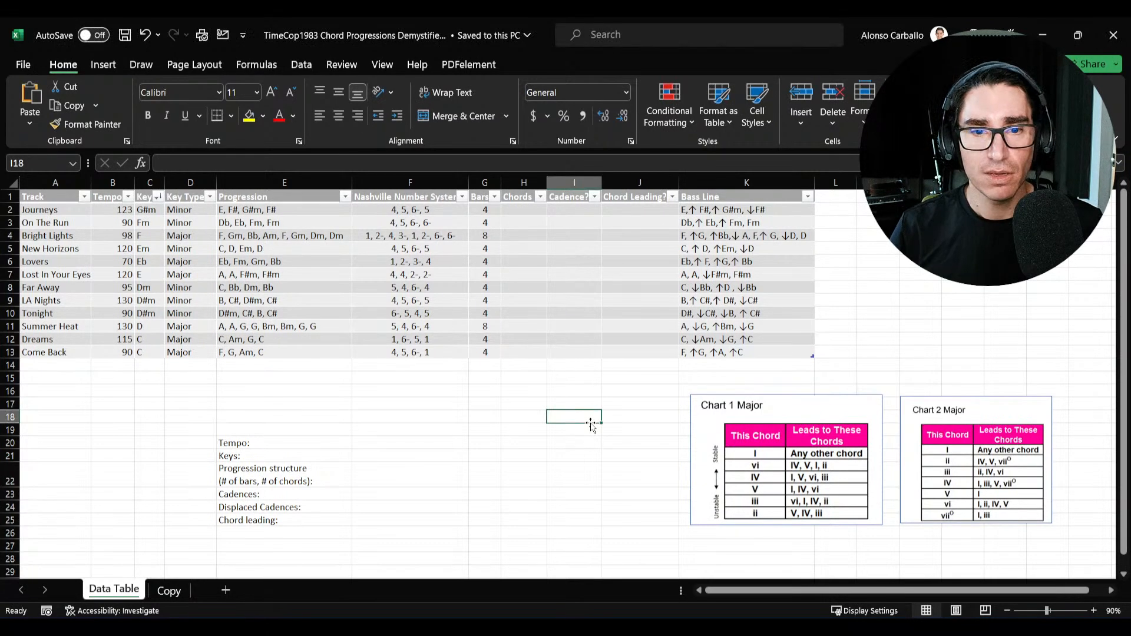
left_click(531, 434)
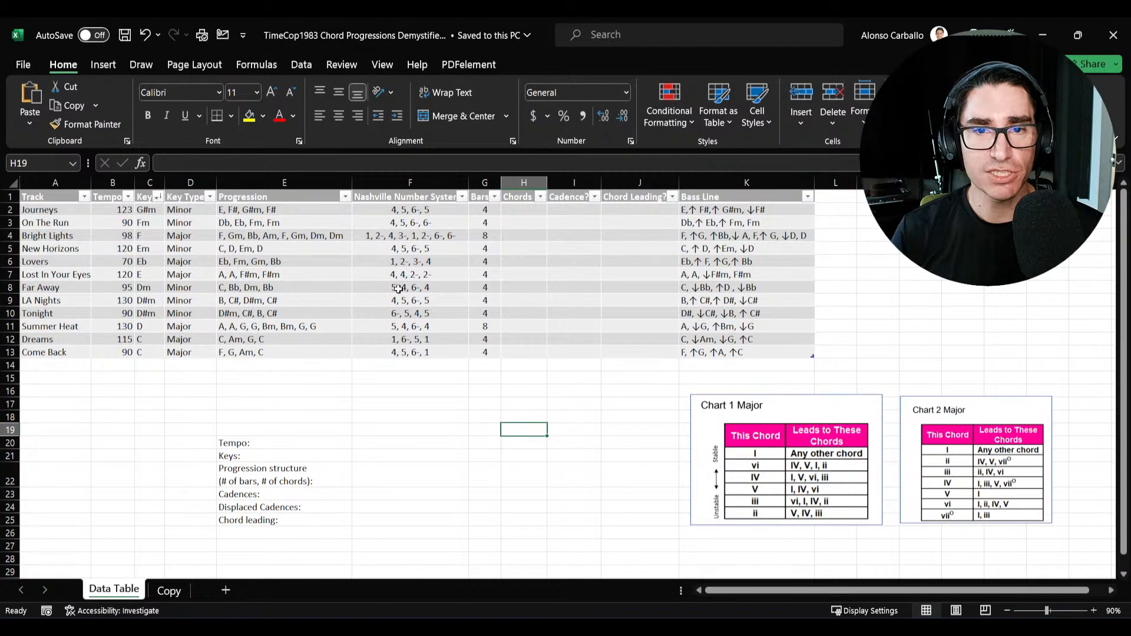
- Widen the Bars column slightly so its header is clear of the filter arrow
left_click_drag(502, 184, 508, 183)
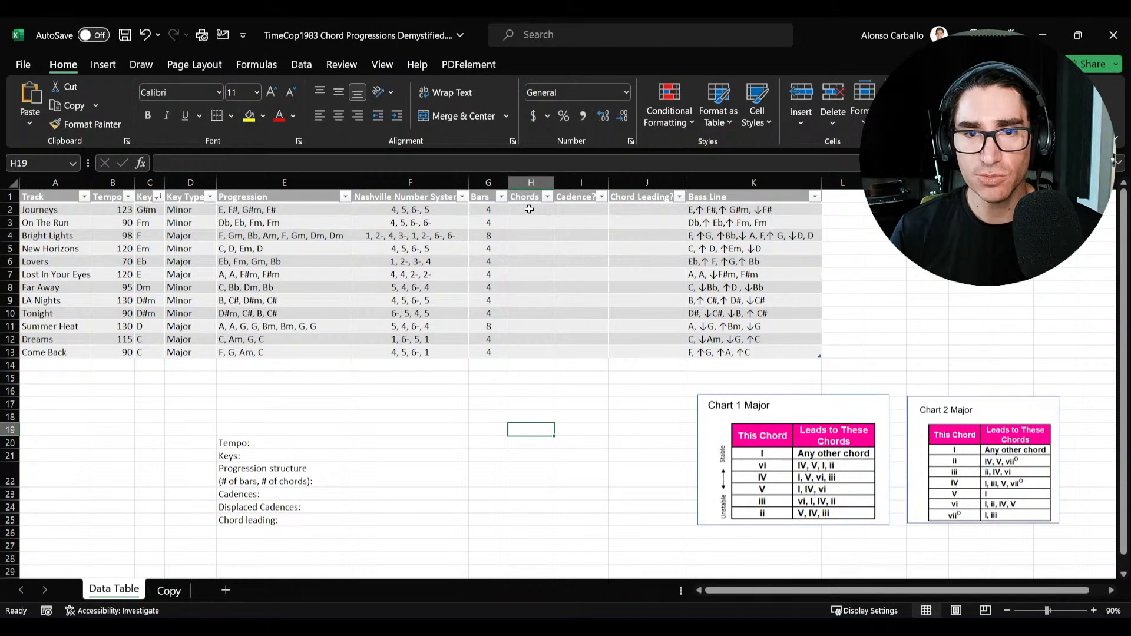
left_click(707, 209)
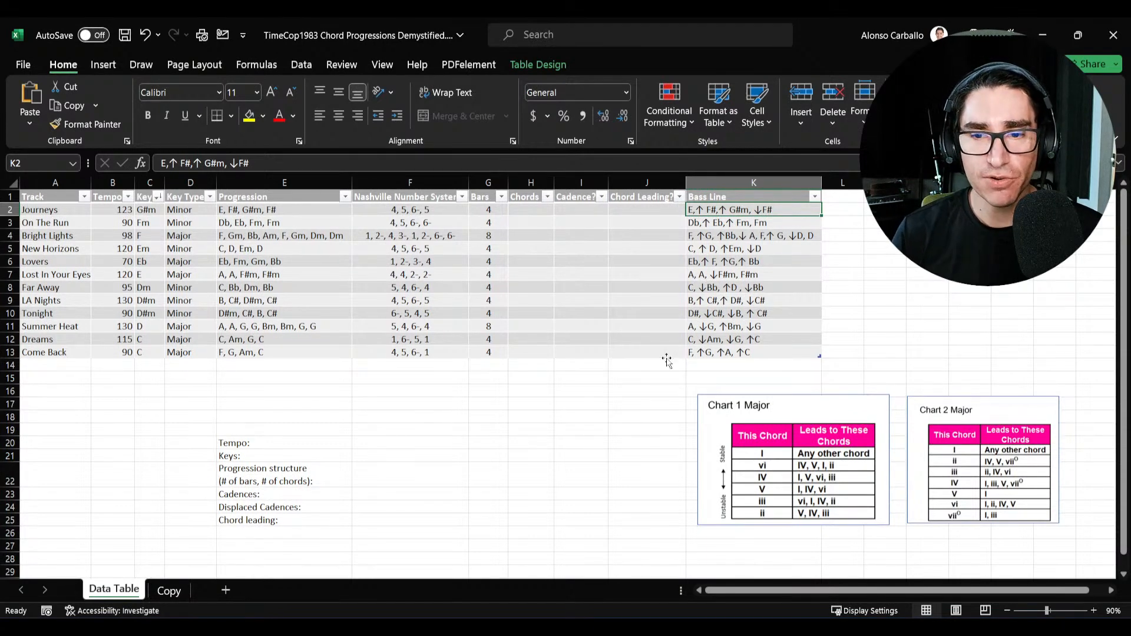
left_click(656, 387)
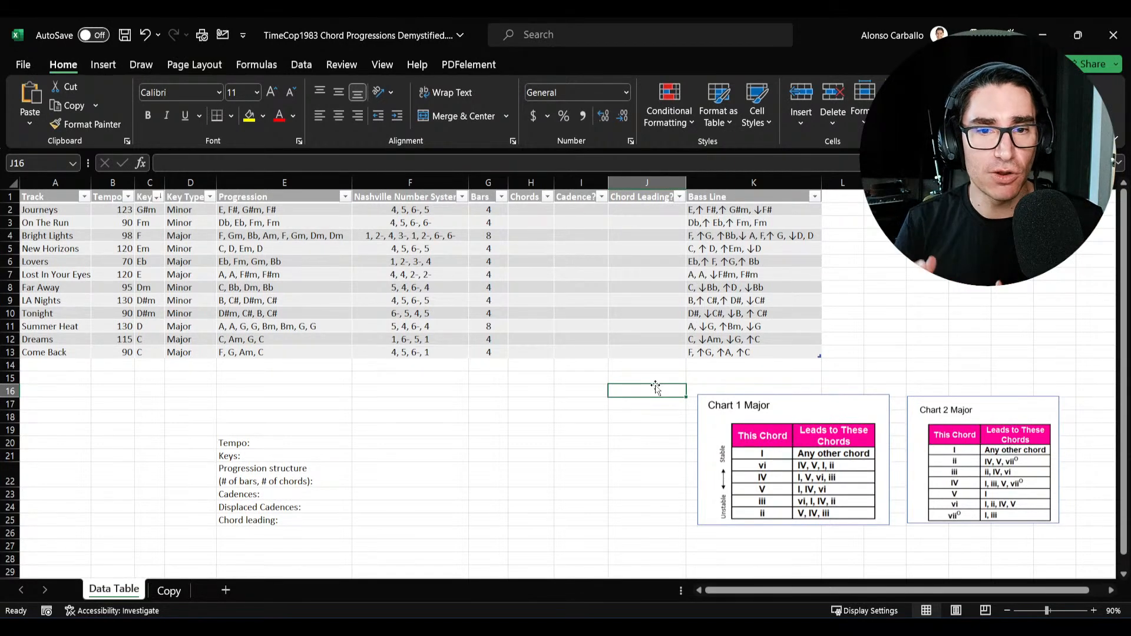
left_click(505, 389)
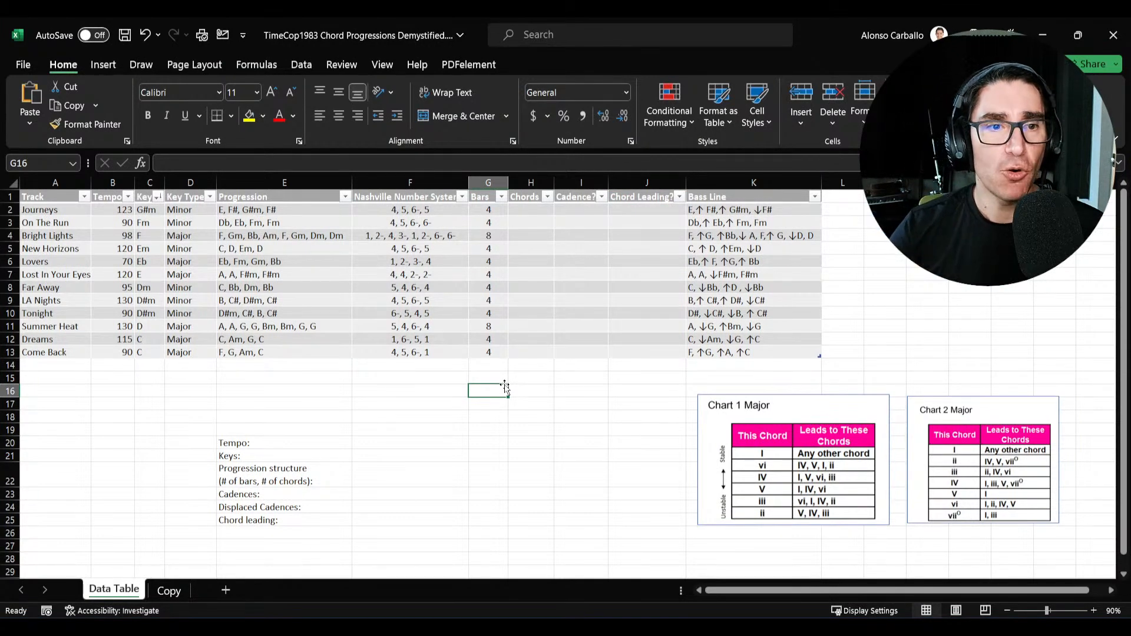
- Sort the track table by Tempo from smallest to largest and review the slower and faster halves of the tempos
left_click(128, 198)
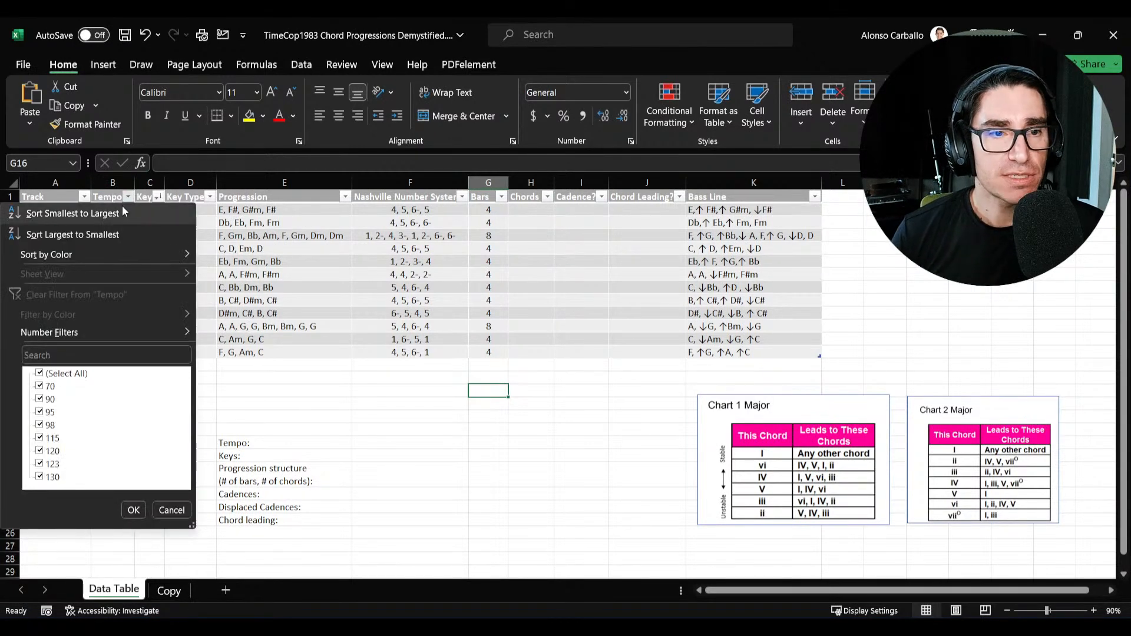
left_click(118, 213)
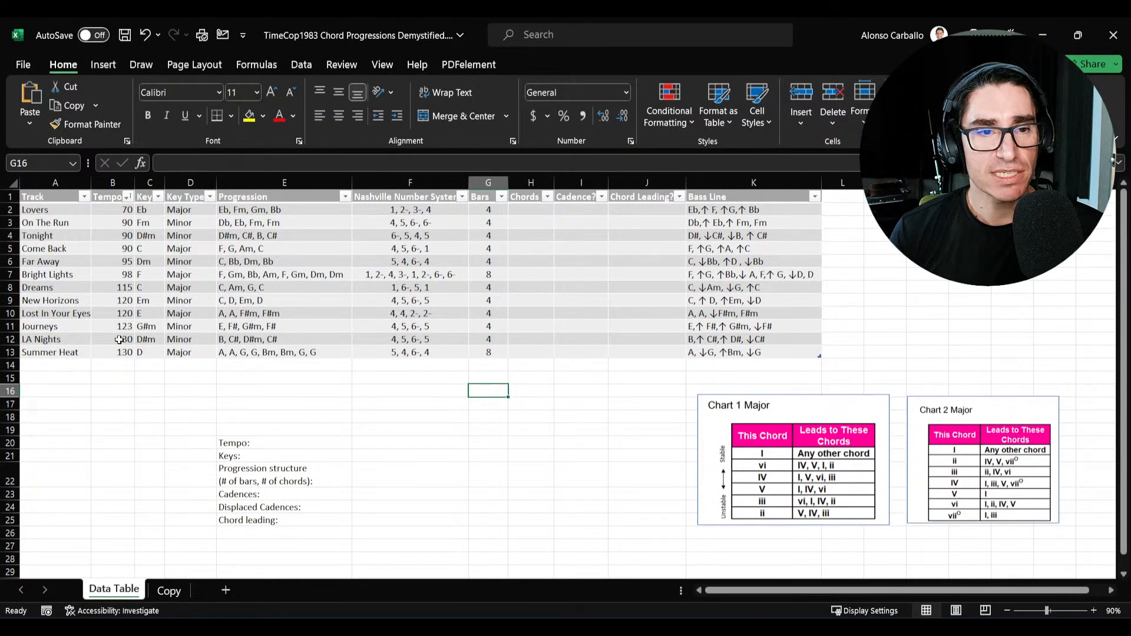
left_click(101, 217)
left_click_drag(102, 217, 93, 274)
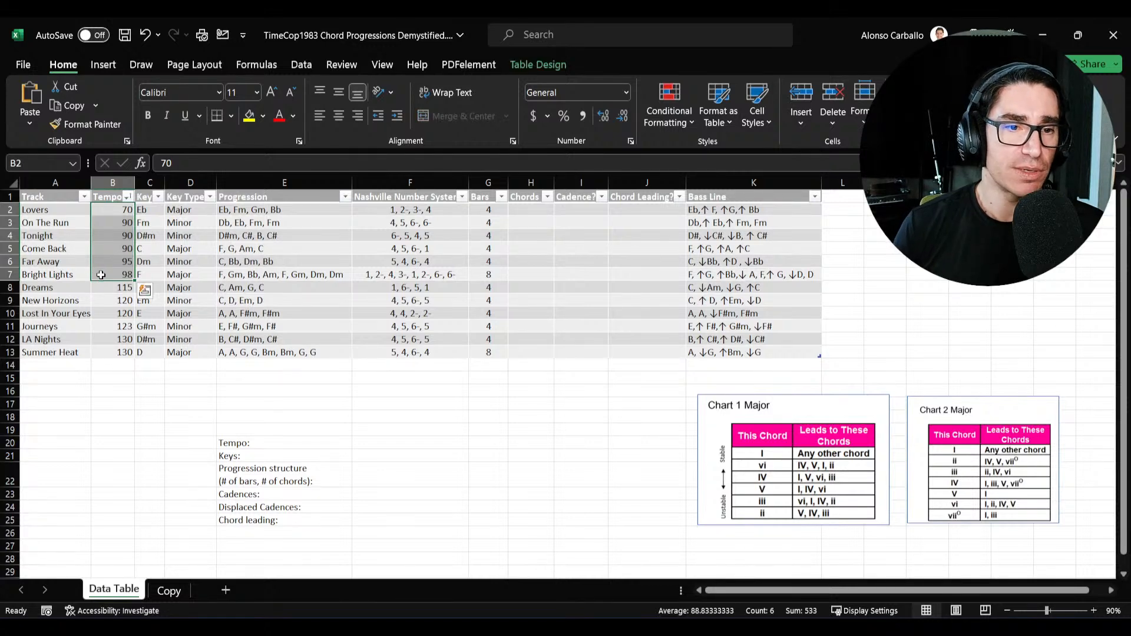
left_click(100, 288)
left_click_drag(100, 288, 95, 353)
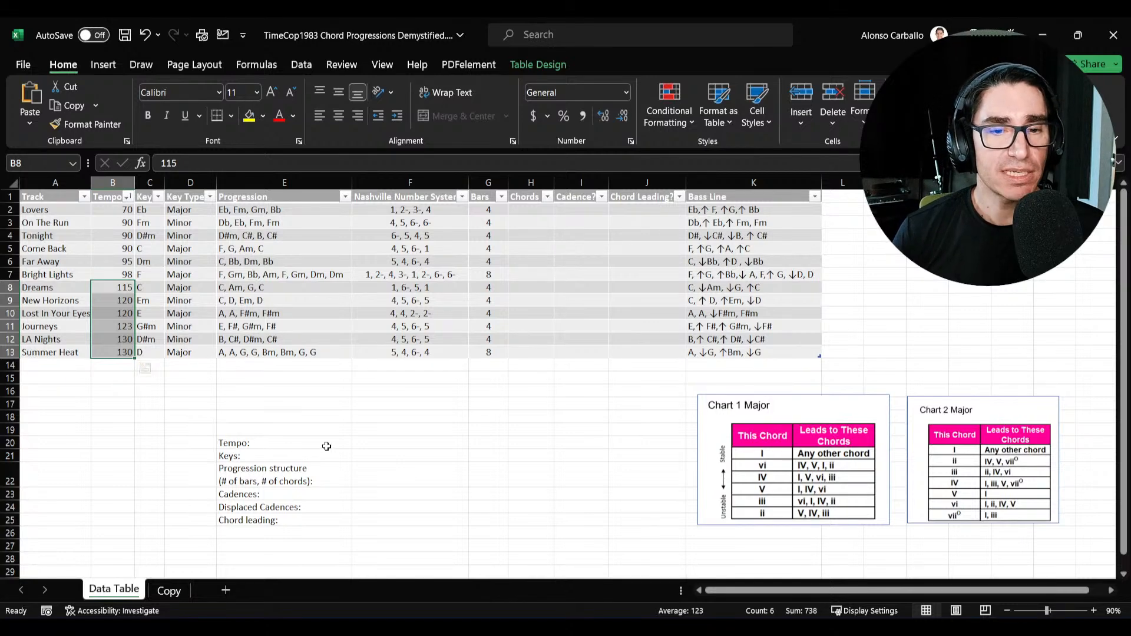
- Enter a note in cell F20, beside the Tempo label, describing the tempo range as 70-130bpm
left_click(358, 445)
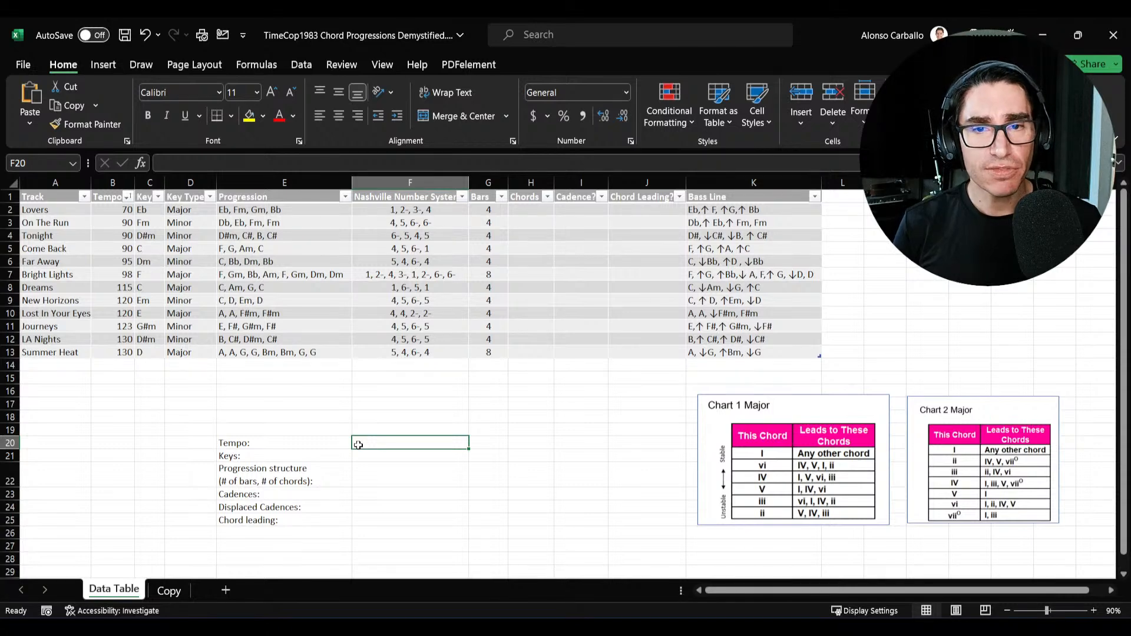
type("borad ra")
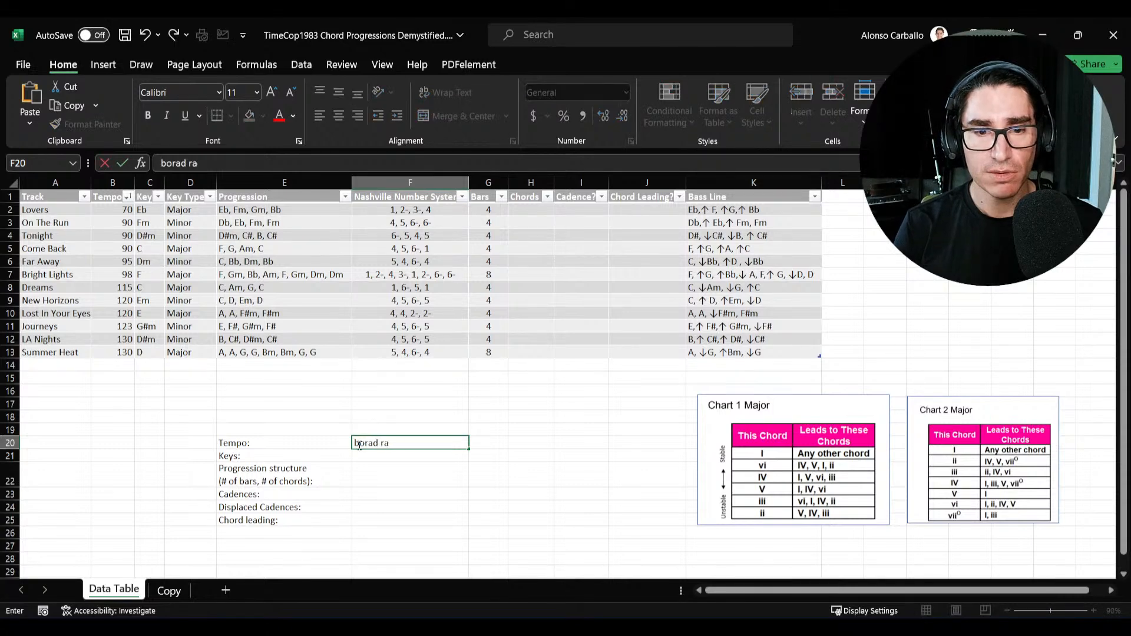
type("nge 70")
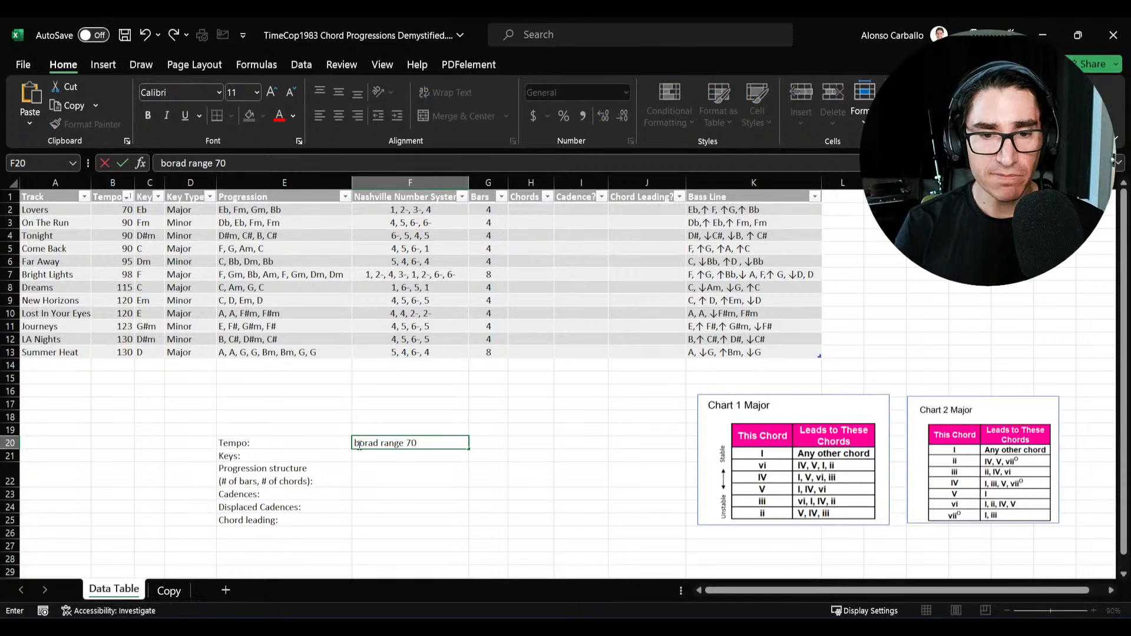
type("-130")
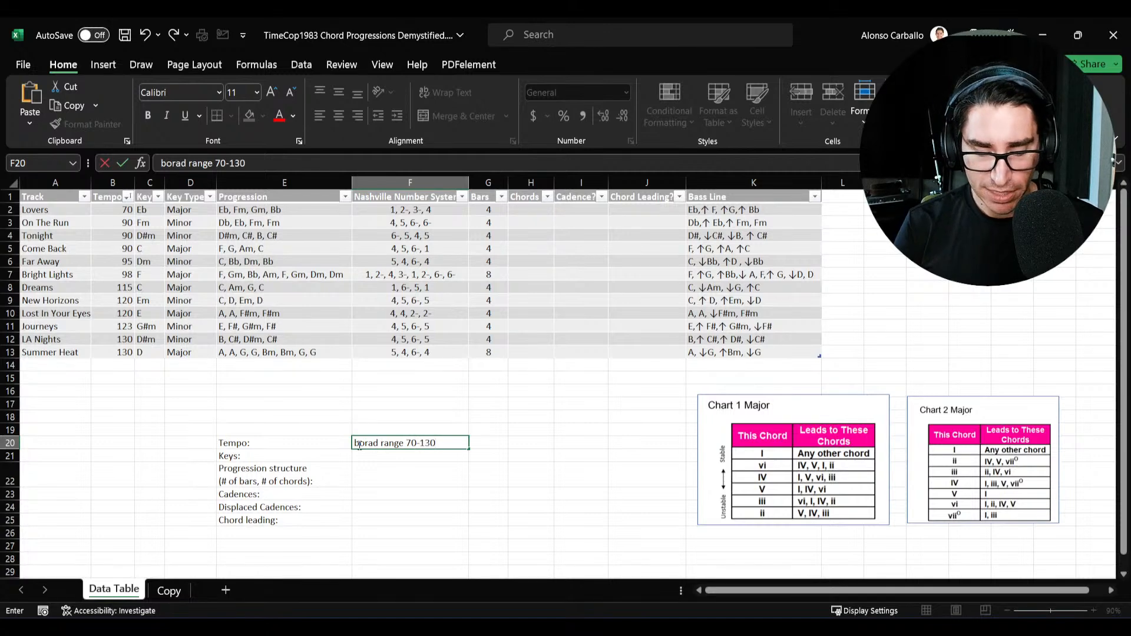
type("bpm")
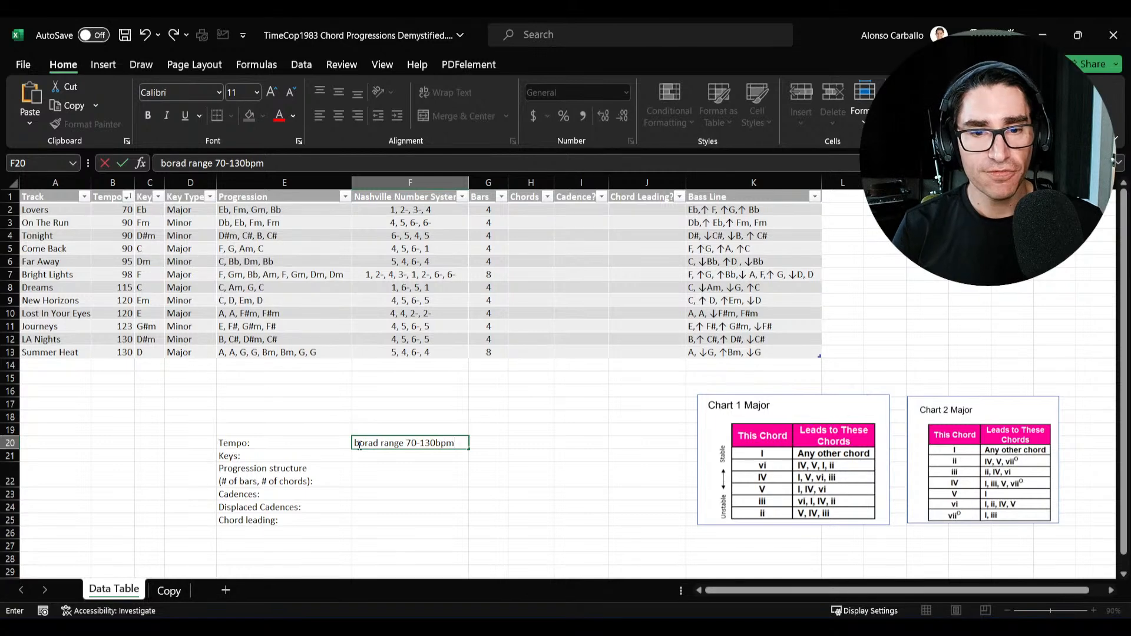
key("ctrl+Return")
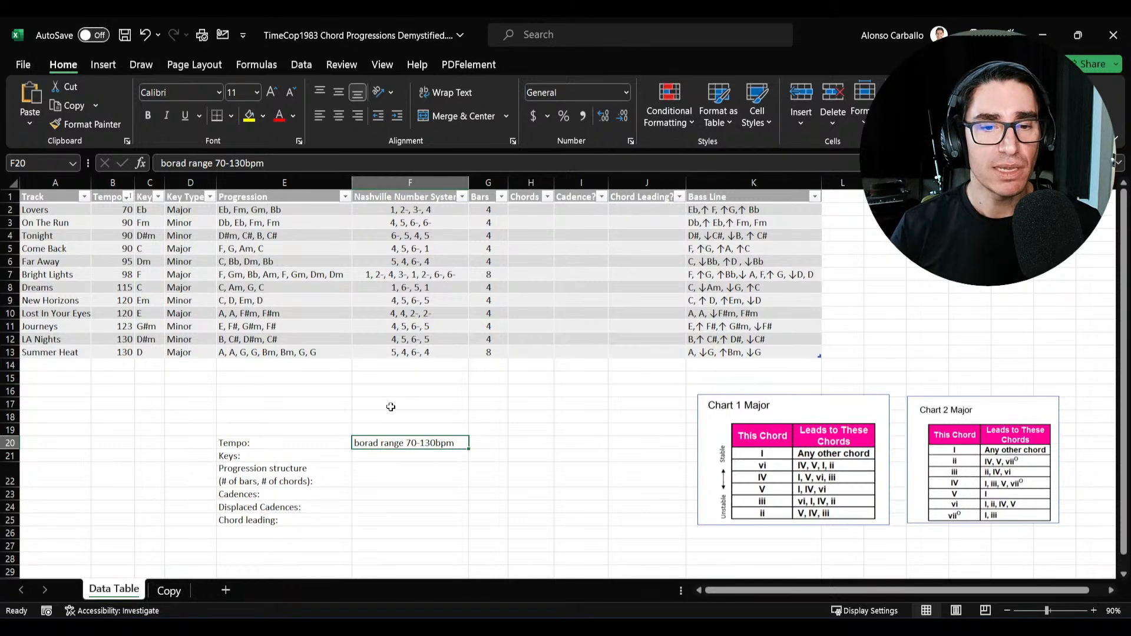
- Correct the misspelled first word of the note in F20 so it reads "broad range 70-130bpm"
double_click(380, 443)
key("BackSpace")
key("BackSpace")
key("BackSpace")
key("BackSpace")
key("BackSpace")
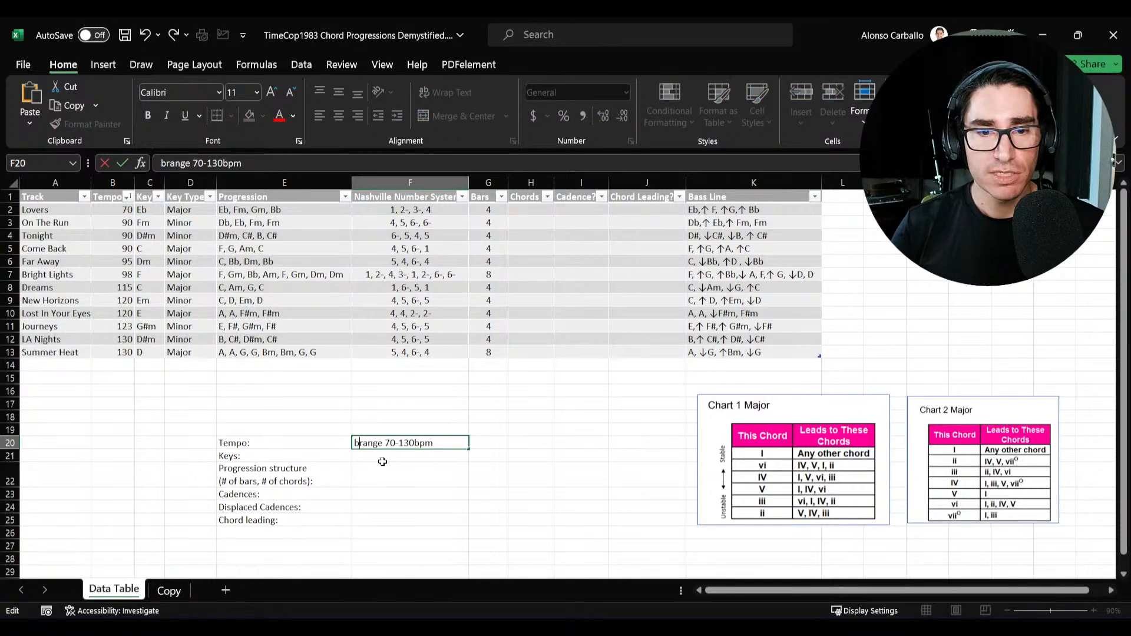
type("od")
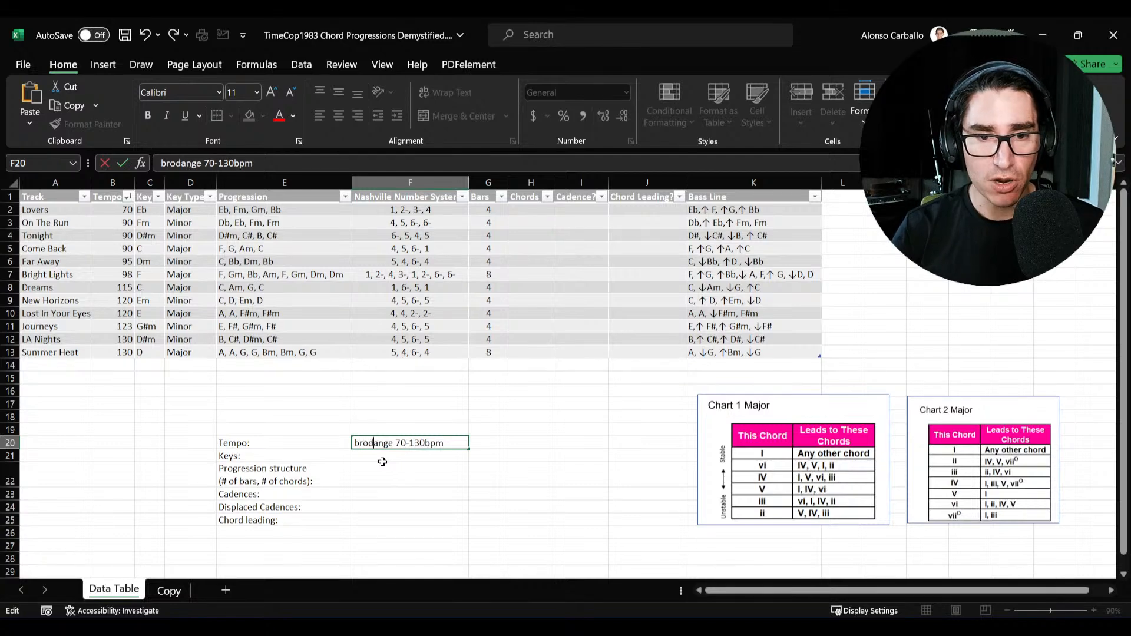
key("BackSpace")
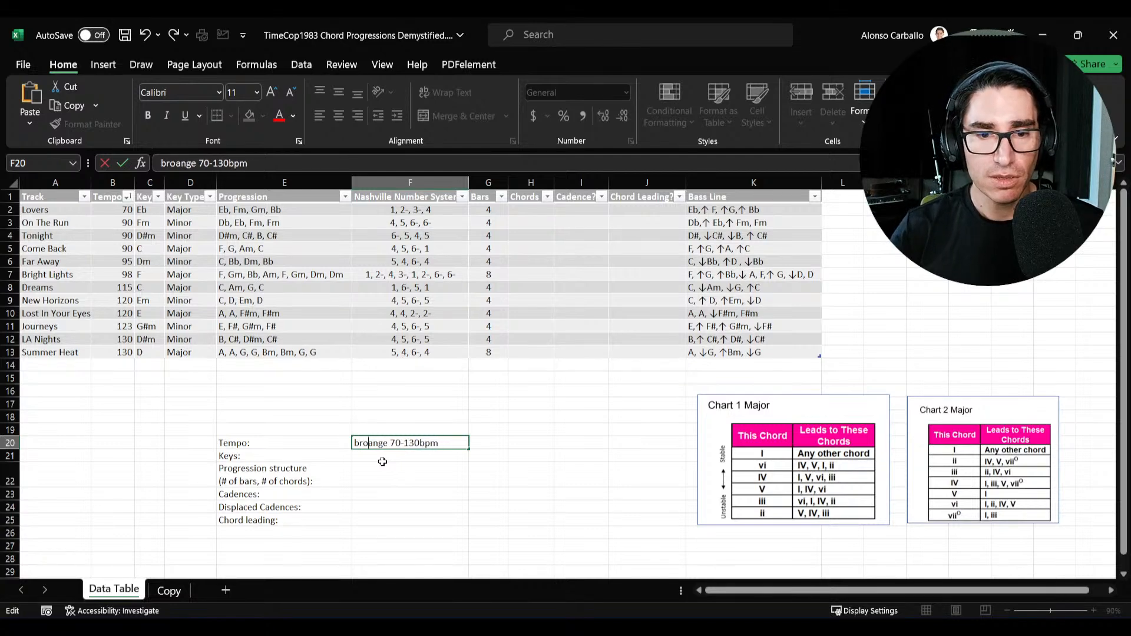
type("ad r")
key("Return")
key("Up")
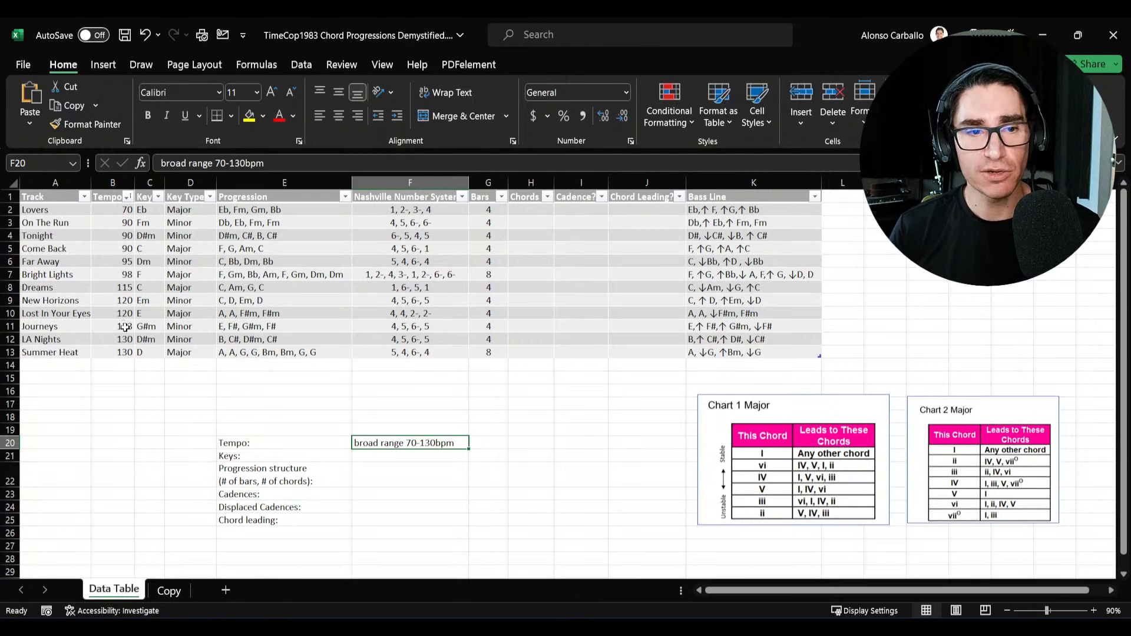
- Sort the track table by the Key column from A to Z
left_click(147, 373)
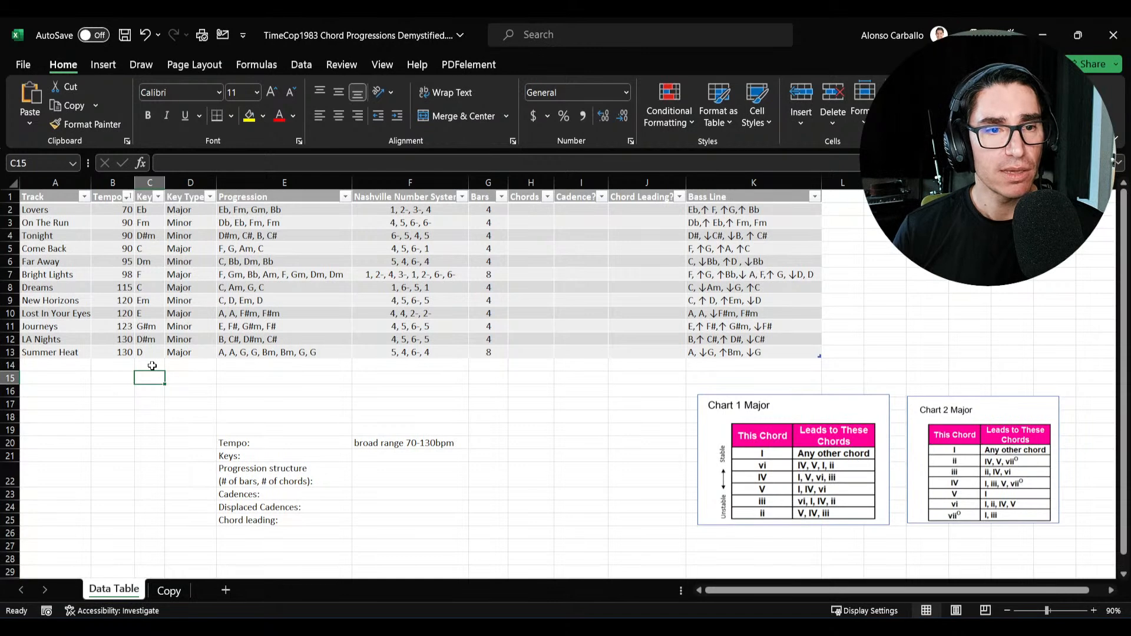
left_click(159, 197)
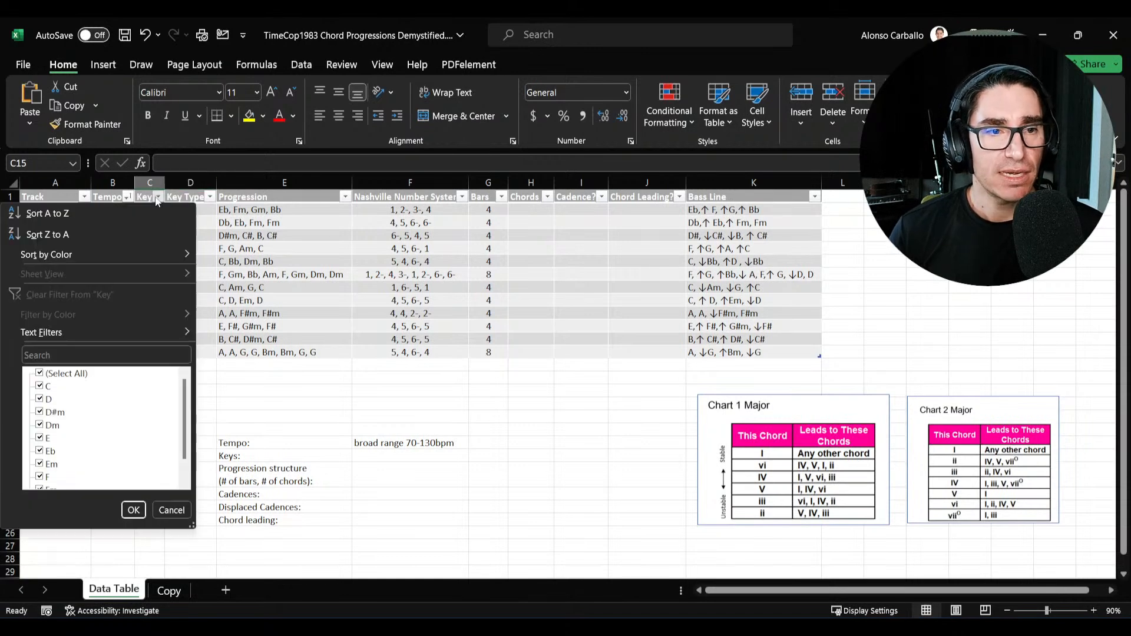
left_click(158, 198)
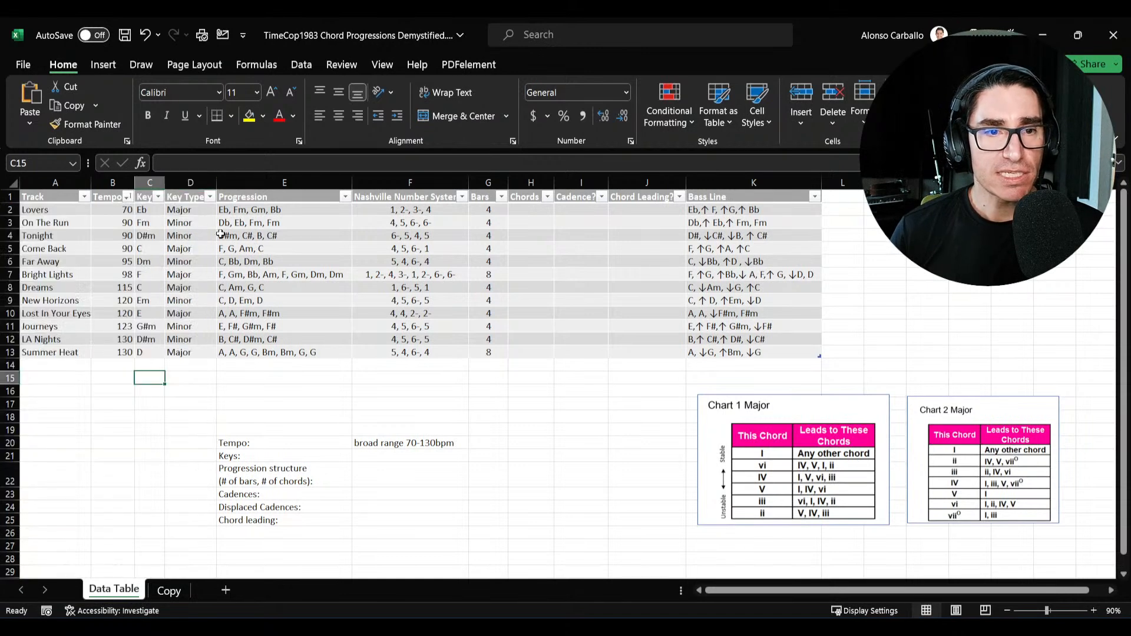
left_click(159, 198)
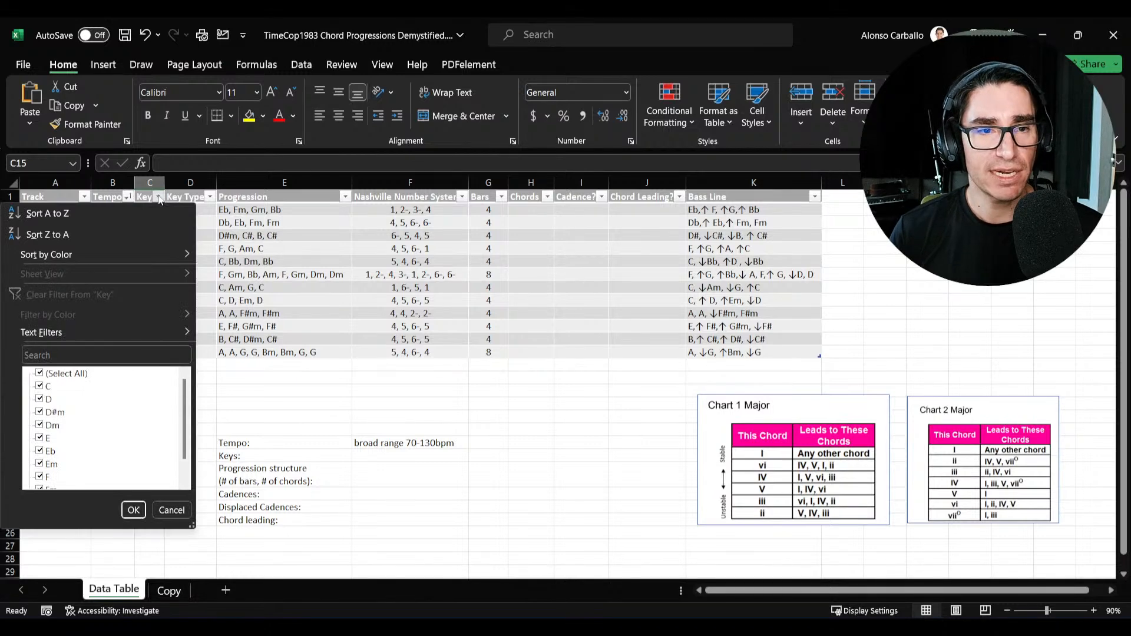
left_click(90, 215)
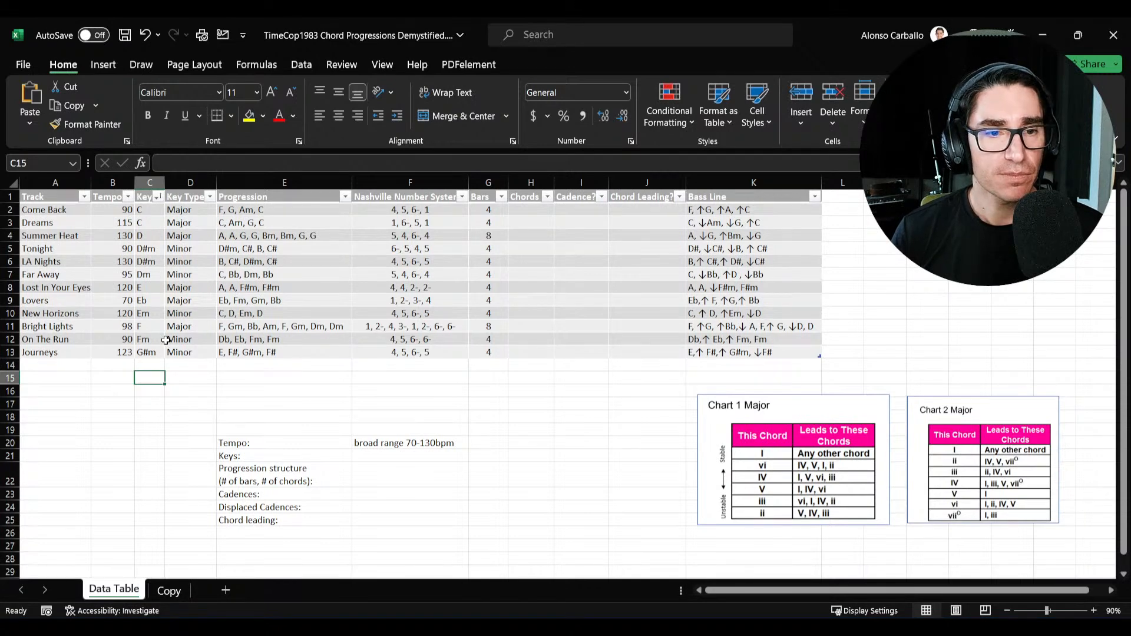
- Examine the sorted Key column group by group, covering the C, D, E, F and G# keys
left_click_drag(148, 210, 149, 274)
left_click(150, 238)
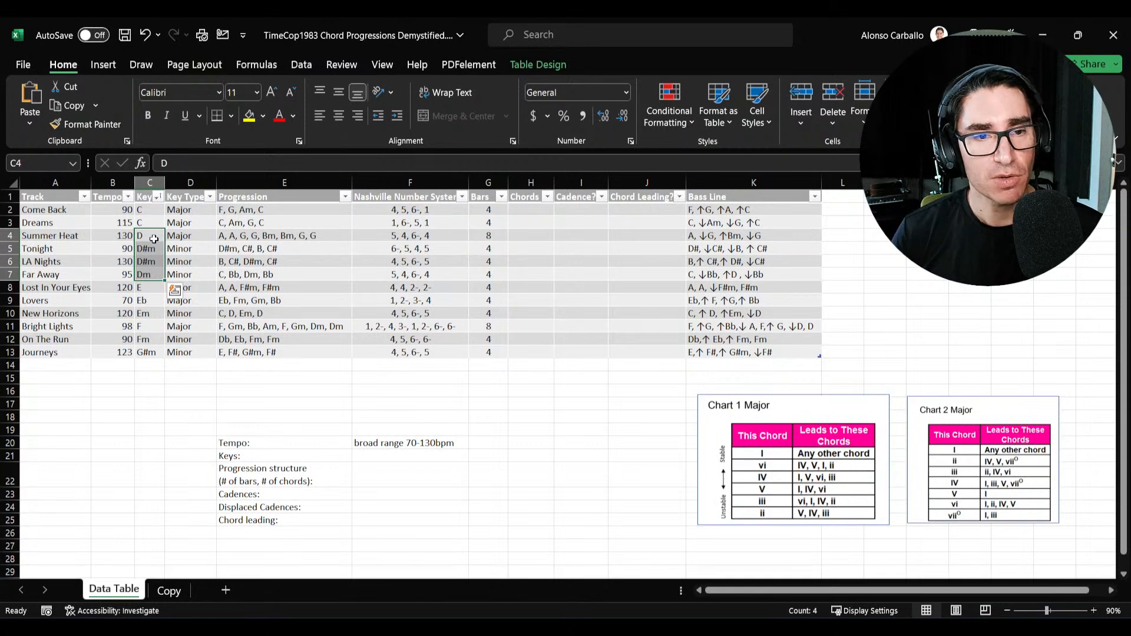
left_click_drag(150, 288, 148, 301)
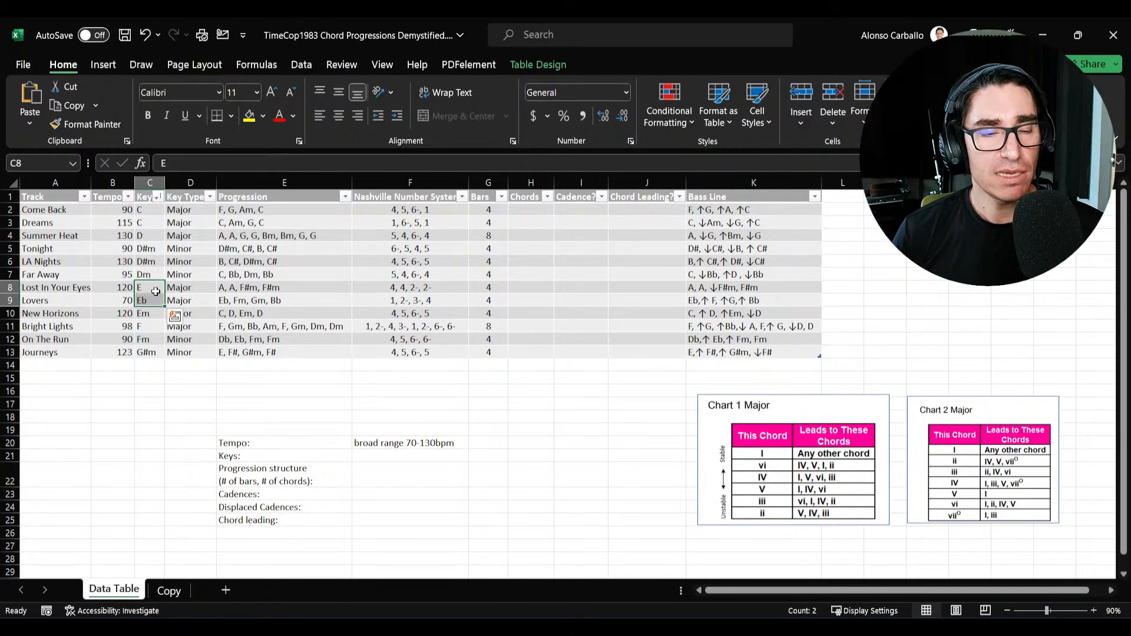
left_click(153, 288)
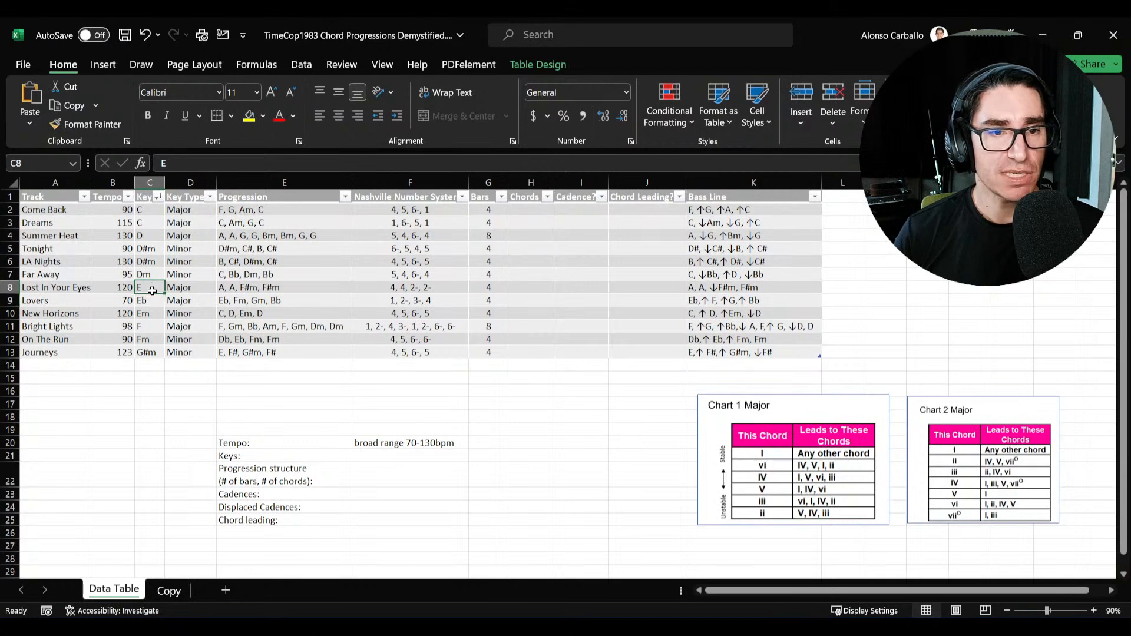
left_click_drag(149, 313, 149, 288)
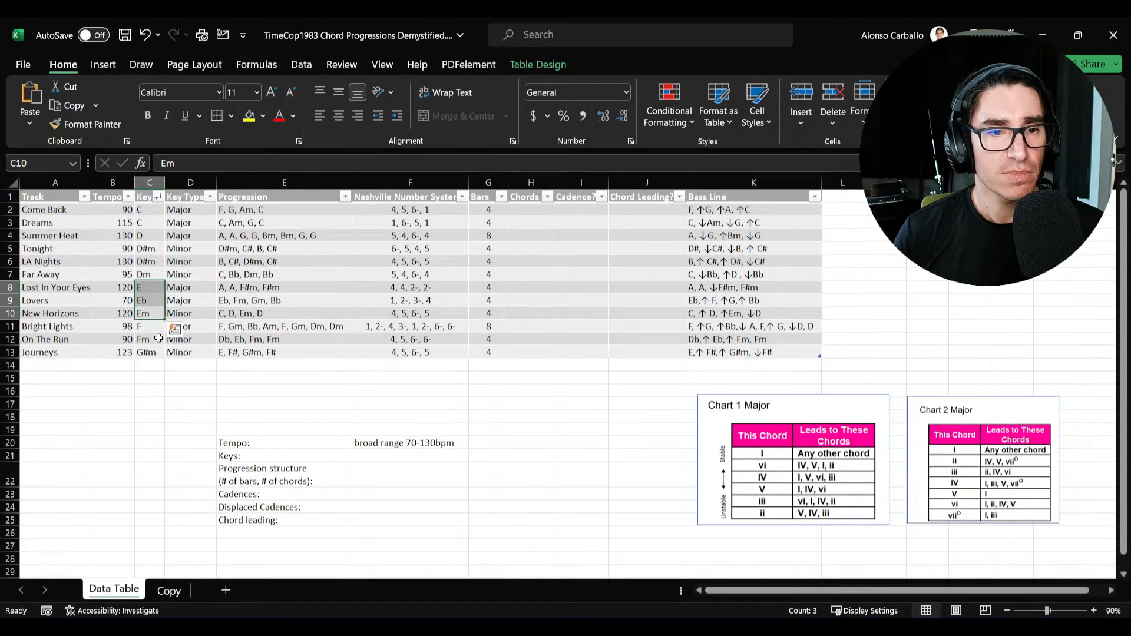
left_click_drag(150, 326, 151, 335)
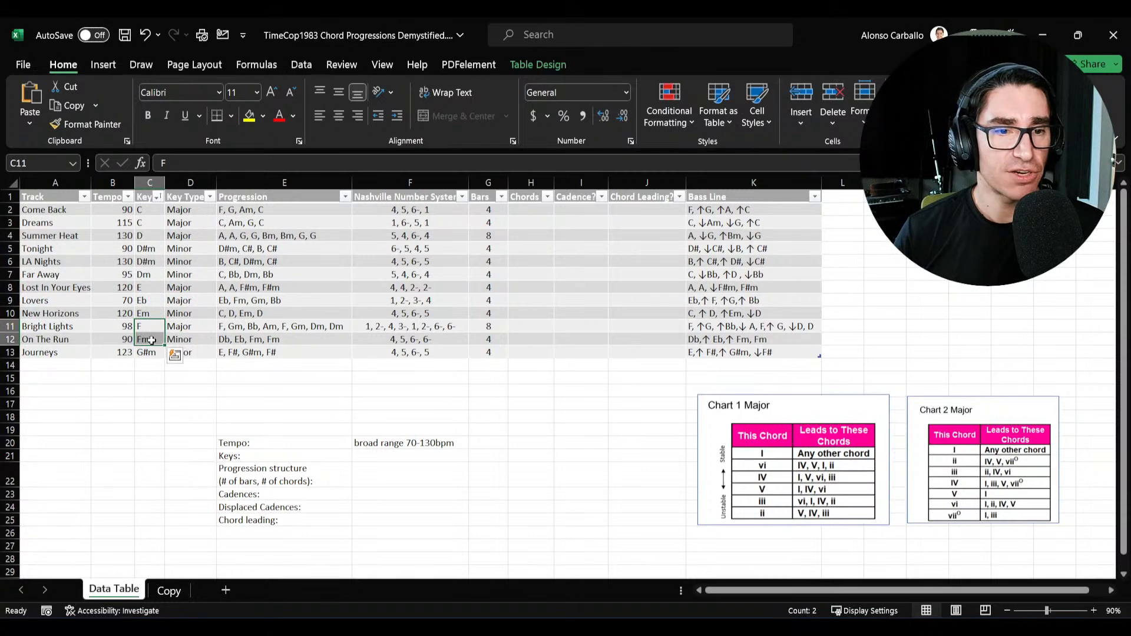
left_click(150, 353)
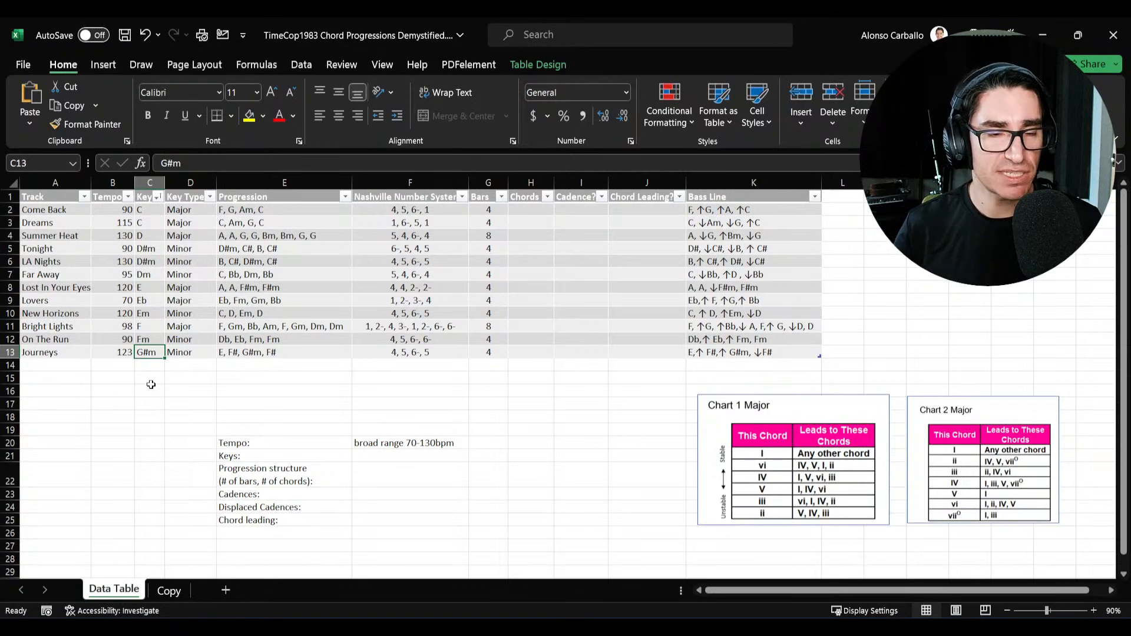
- Recheck the D-based keys in the Key column and enter "Favors D, E, C, F" in cell F21 beside the Keys label
left_click(371, 454)
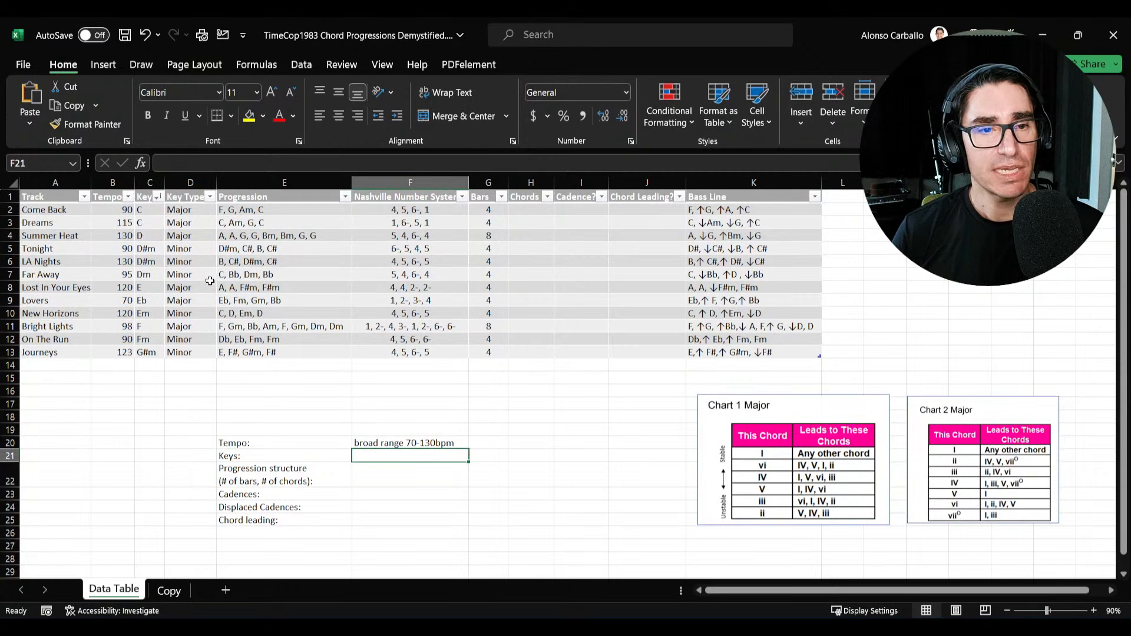
left_click_drag(157, 232, 153, 275)
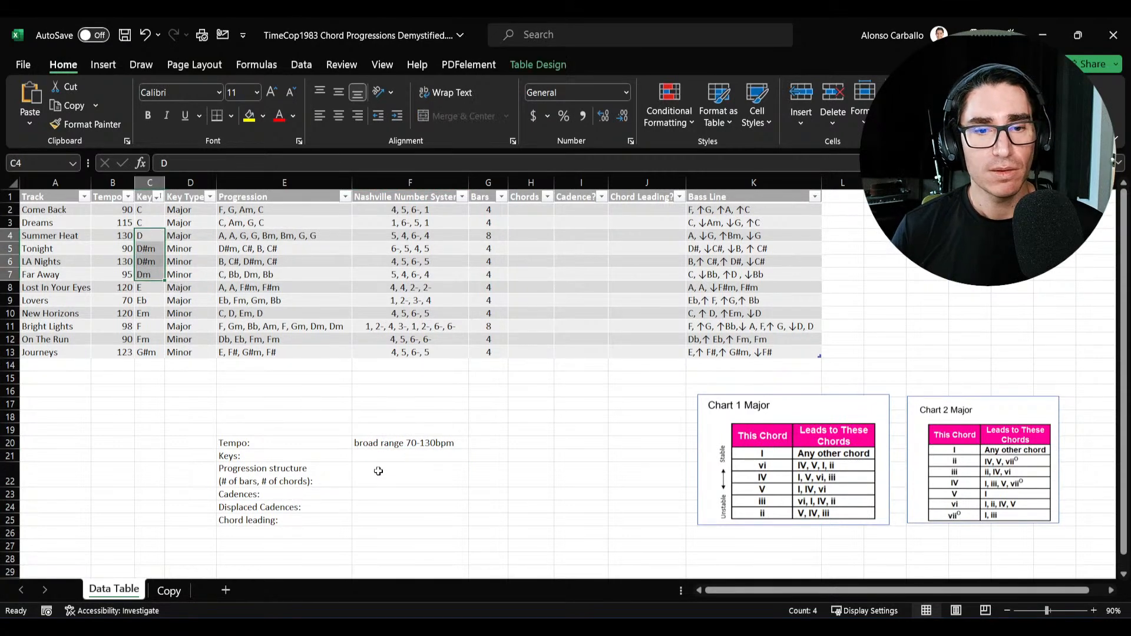
double_click(362, 457)
type("F")
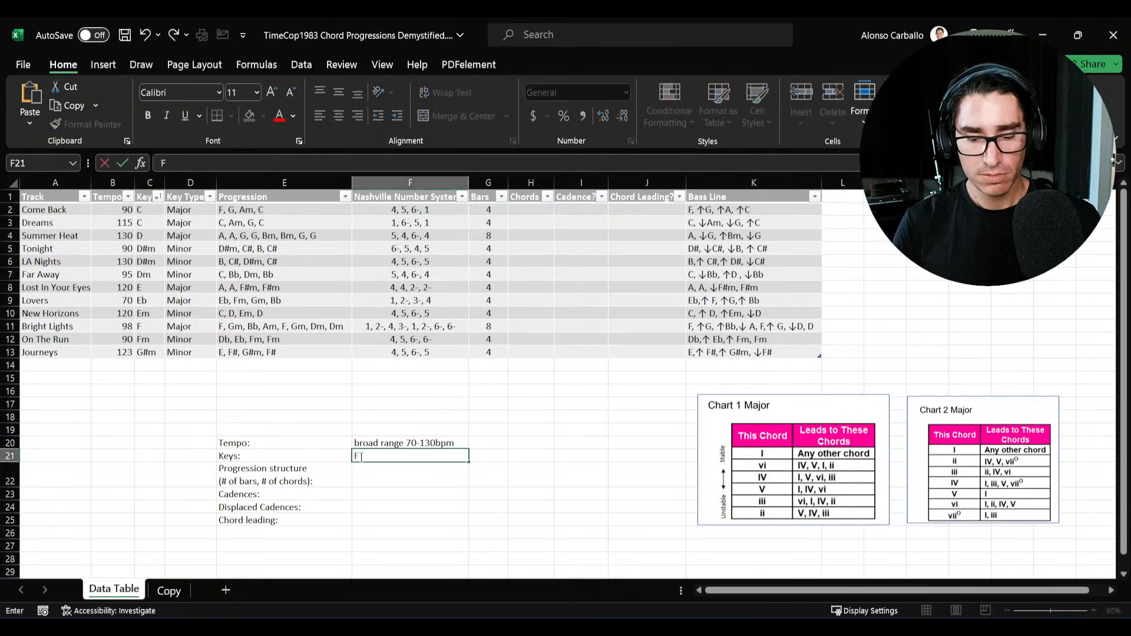
type("avors D")
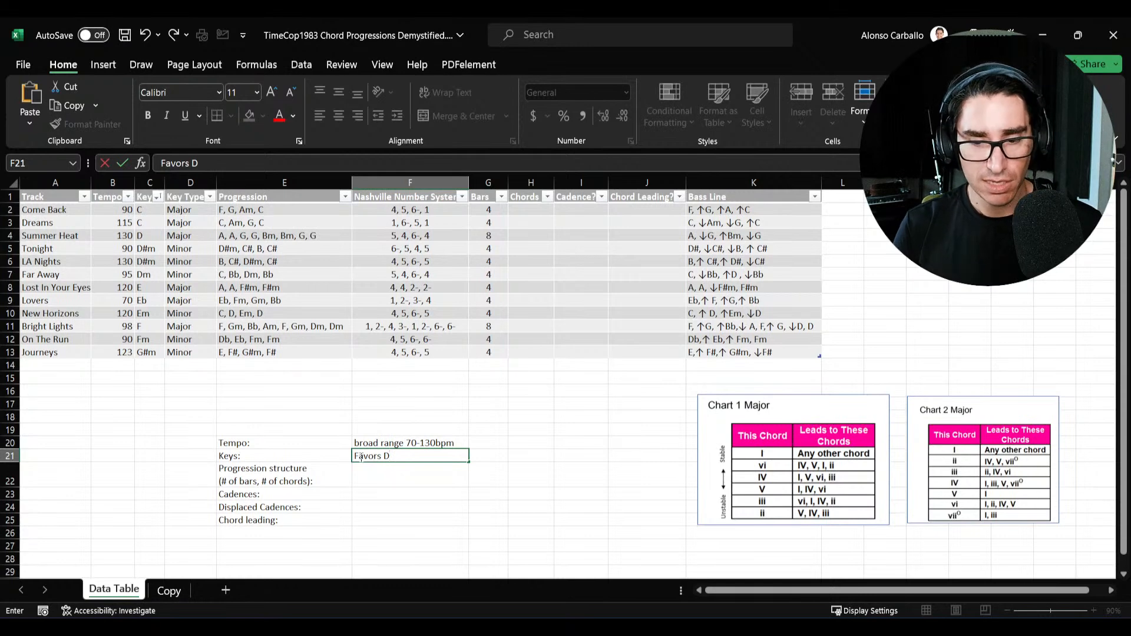
type(", E")
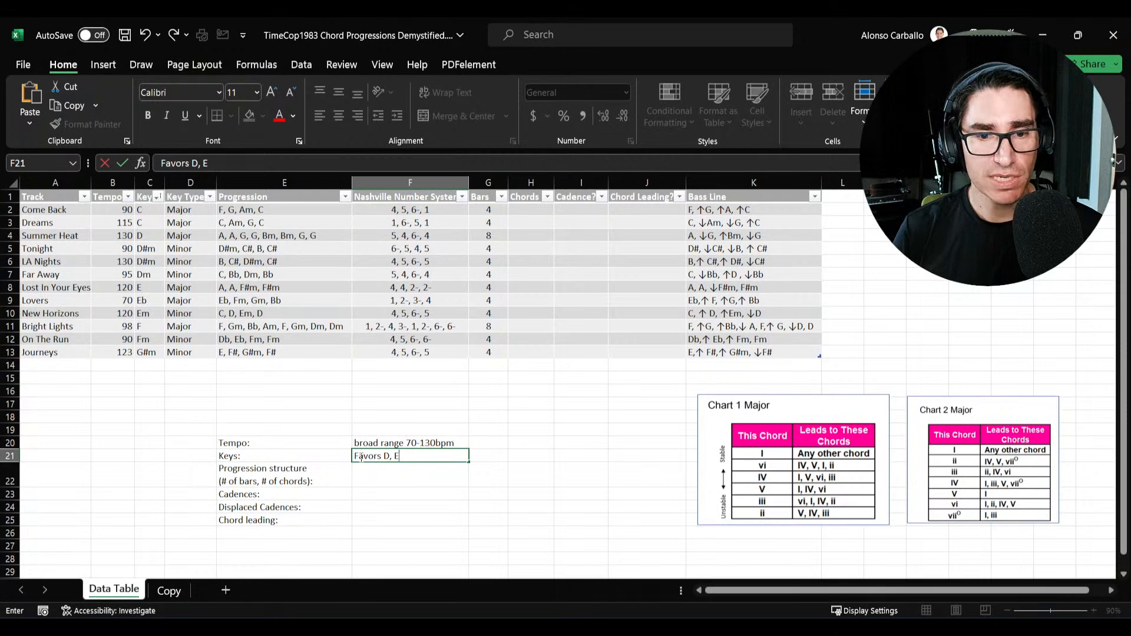
type(", C, F")
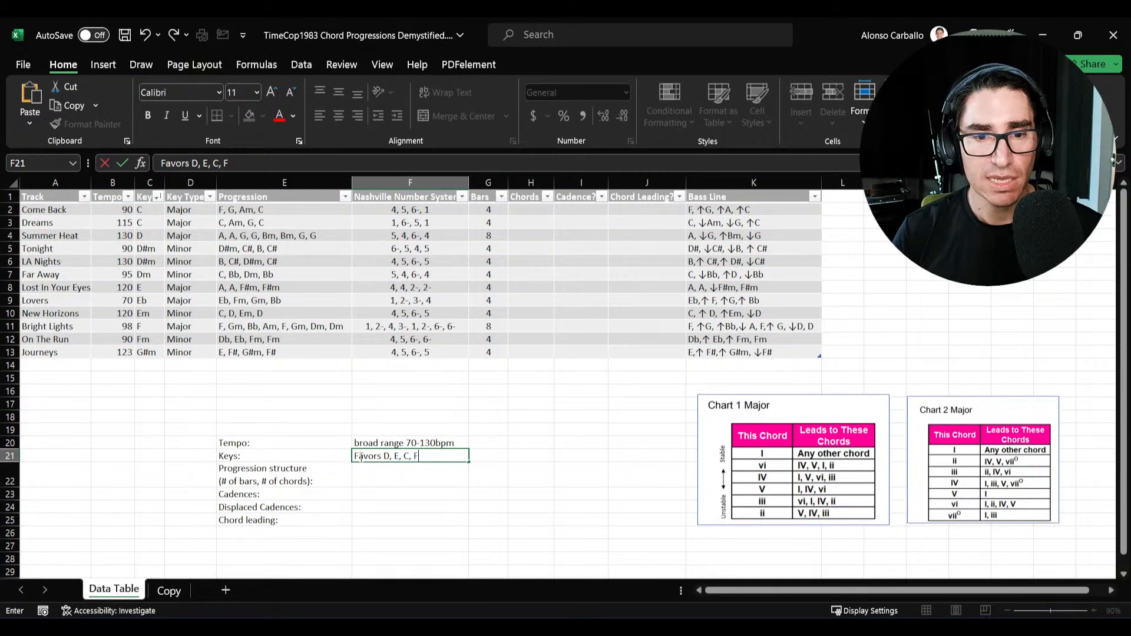
key("ctrl+Return")
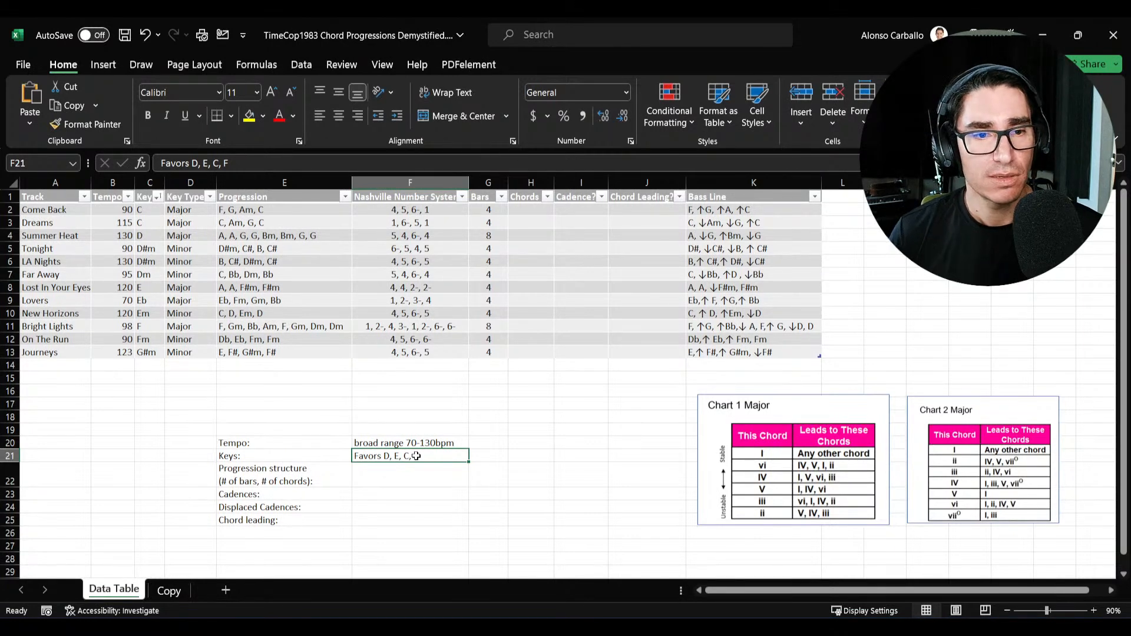
key("Return")
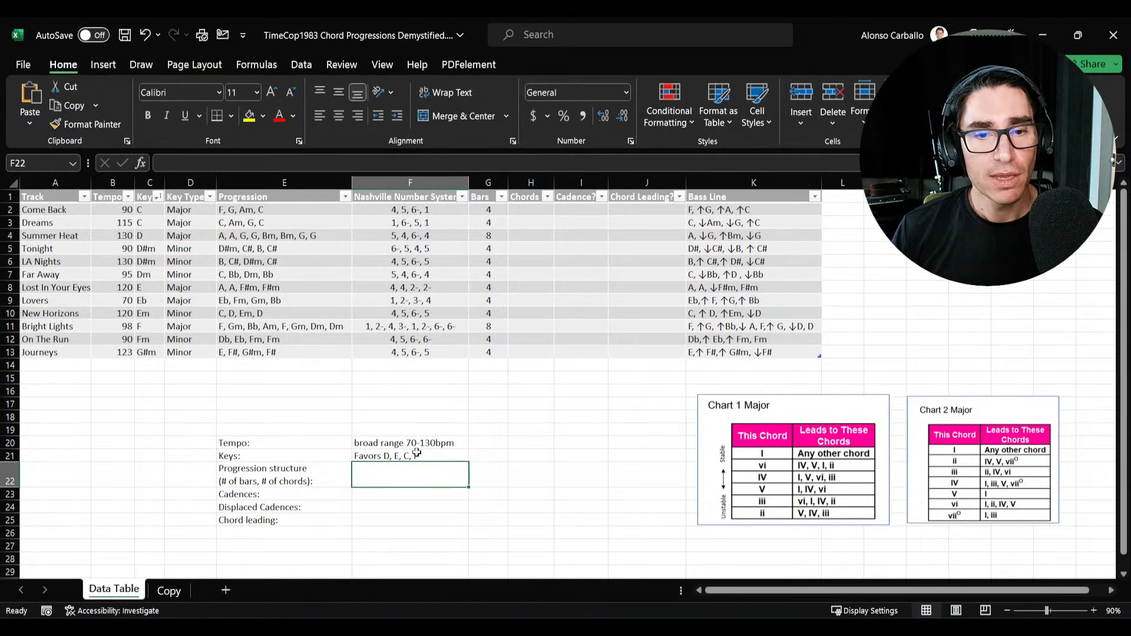
left_click(424, 455)
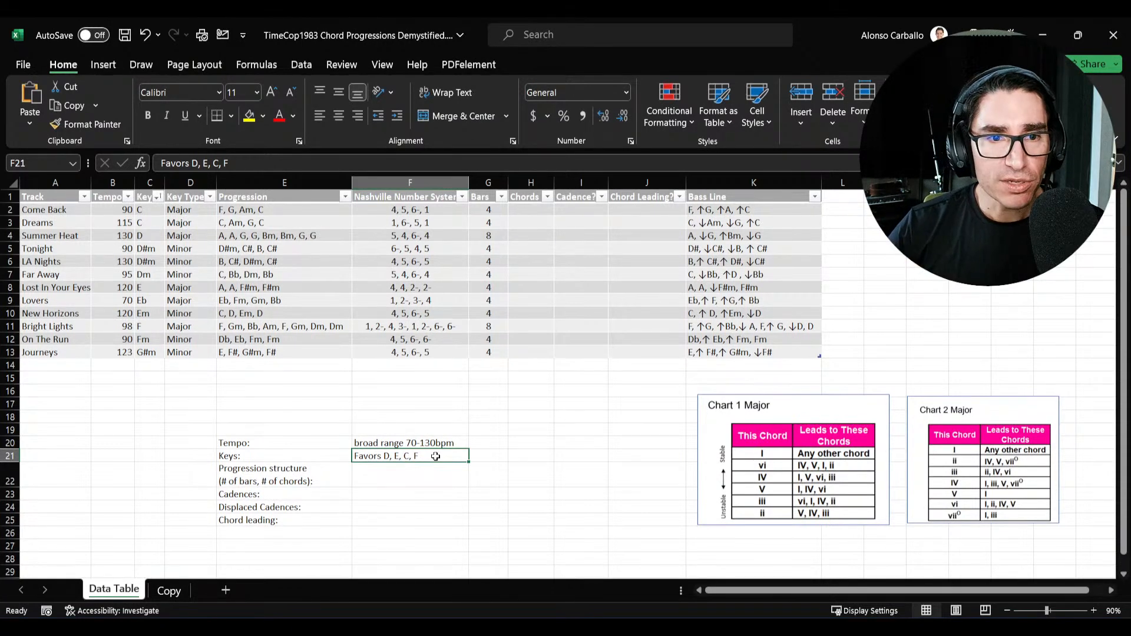
- Review the chords in the Progression column, from Come Back down to On The Run
left_click(270, 235)
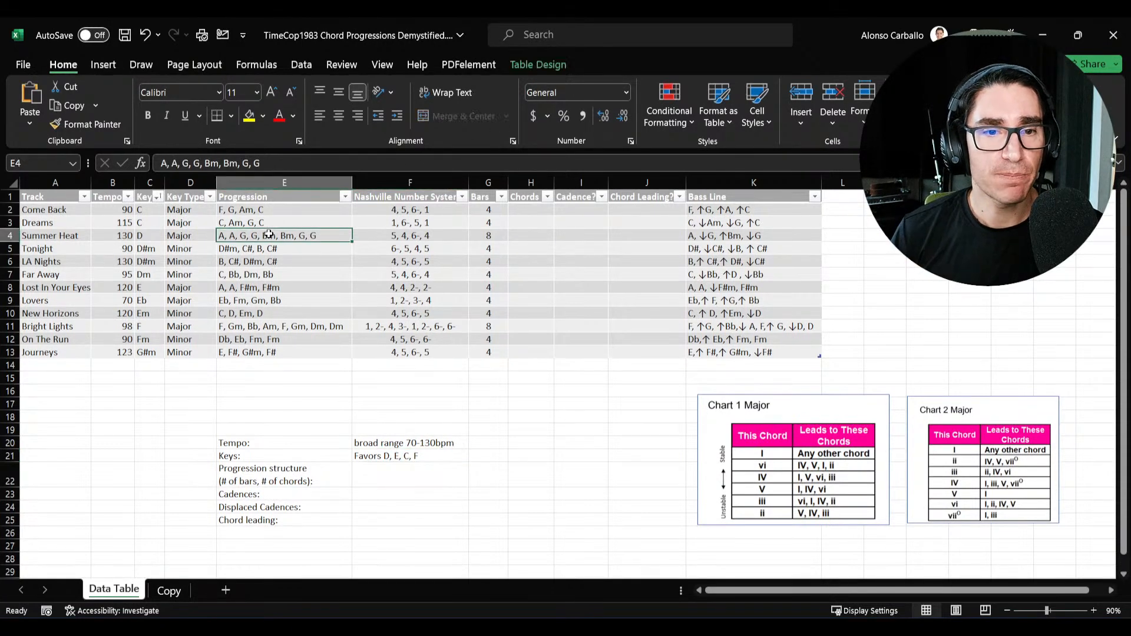
left_click(268, 210)
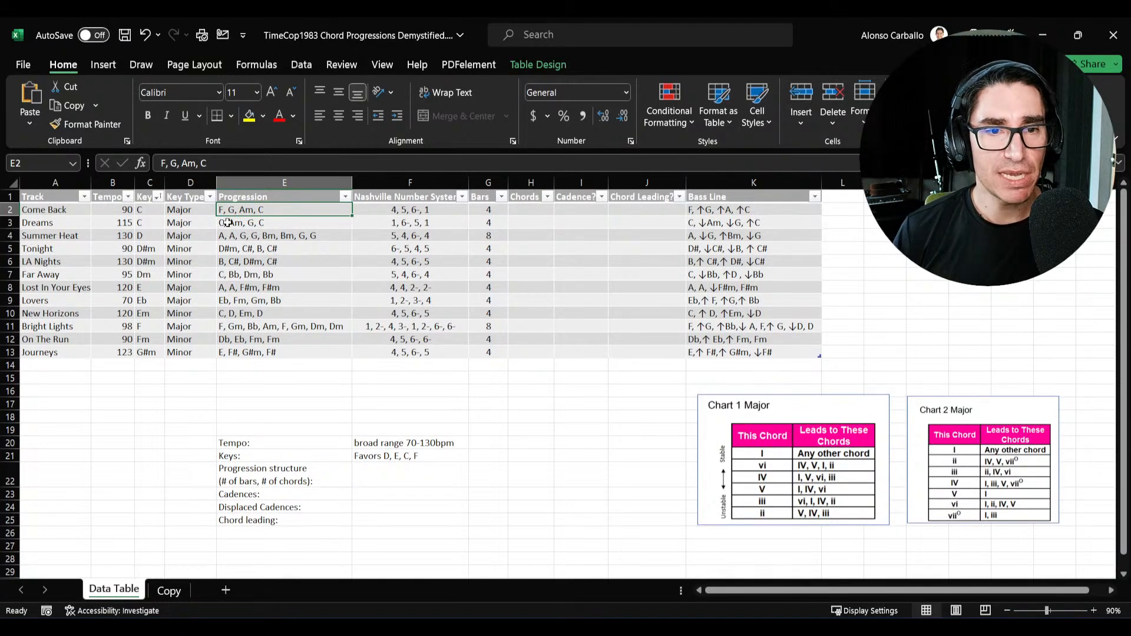
left_click(274, 223)
left_click(272, 210)
left_click_drag(273, 210, 282, 339)
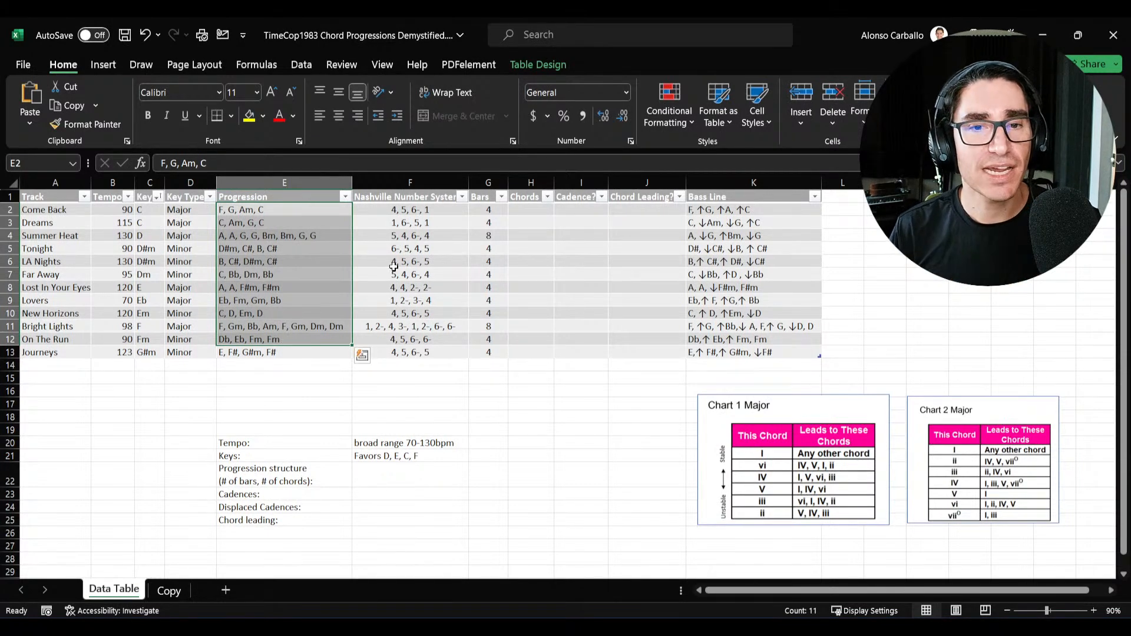
- Examine the starting and following chord numbers of Dreams and Come Back in the Nashville number column, leaving the values as they are
left_click(392, 223)
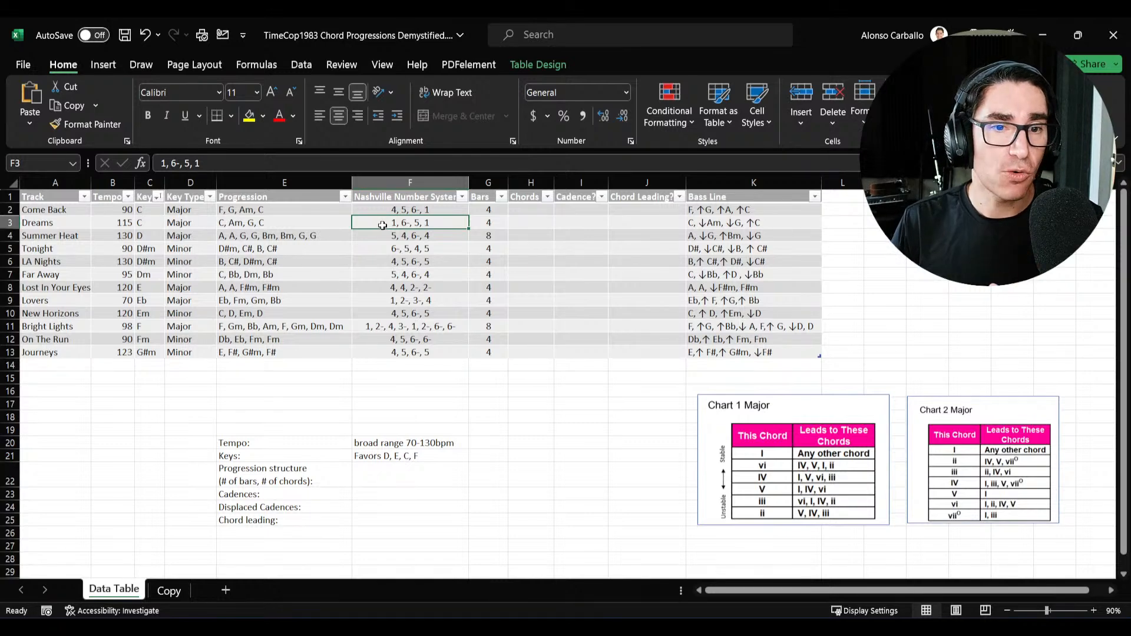
double_click(393, 223)
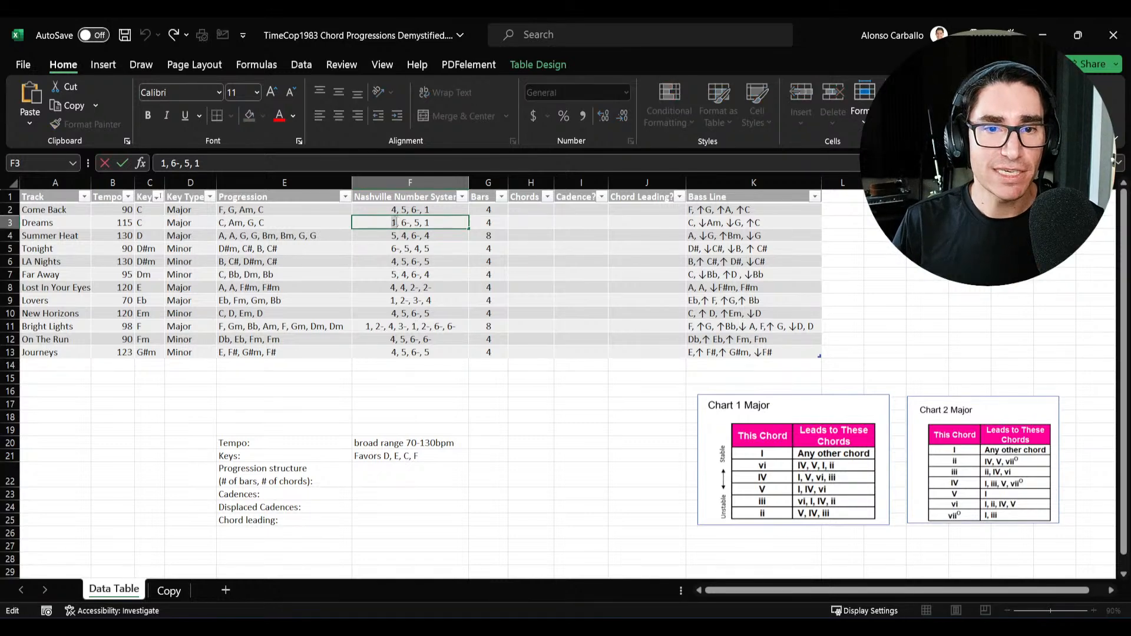
left_click(397, 242)
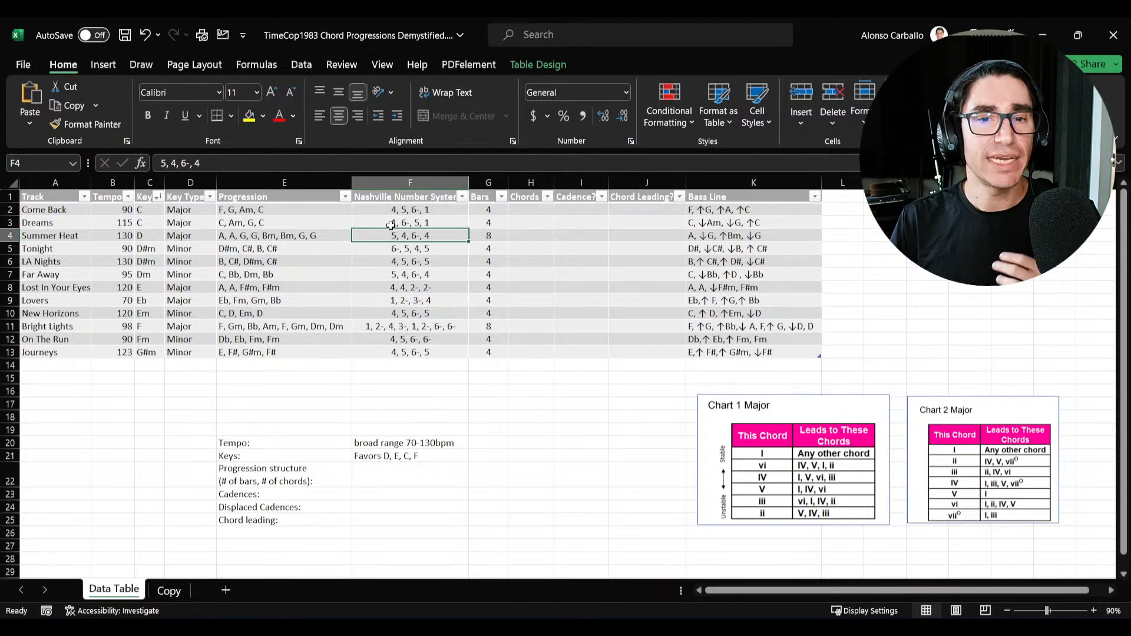
left_click(391, 225)
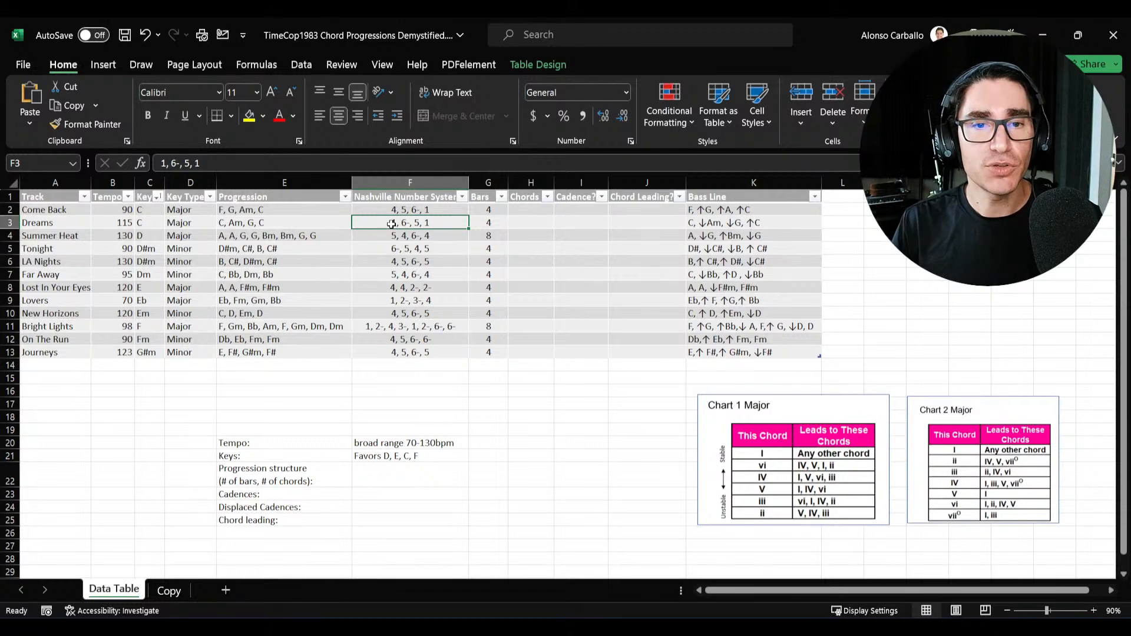
double_click(393, 221)
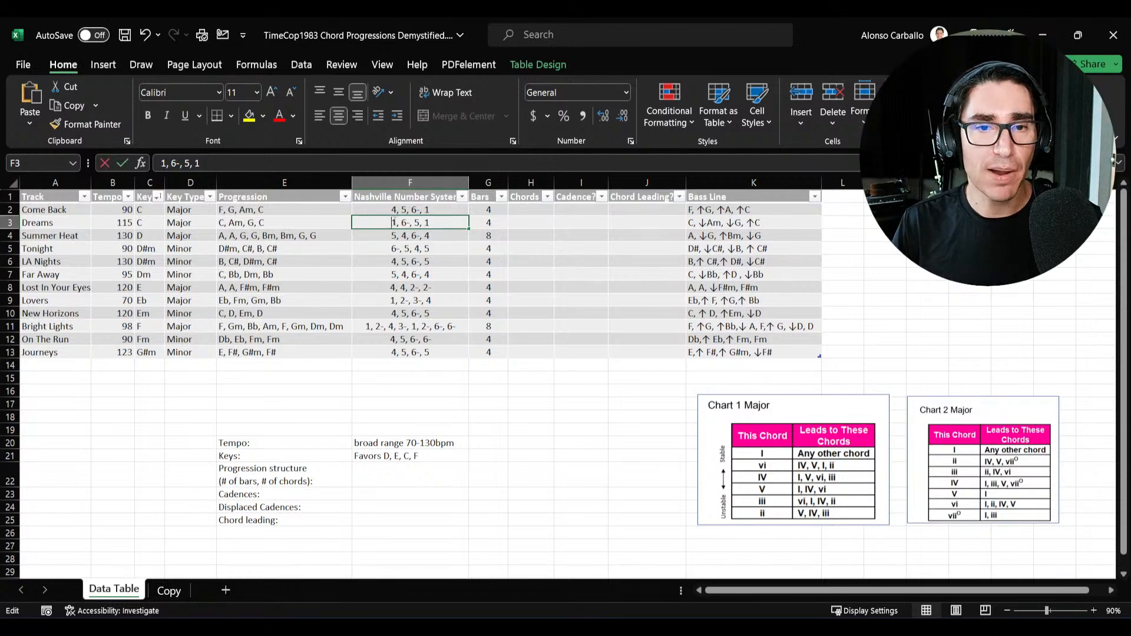
left_click(390, 210)
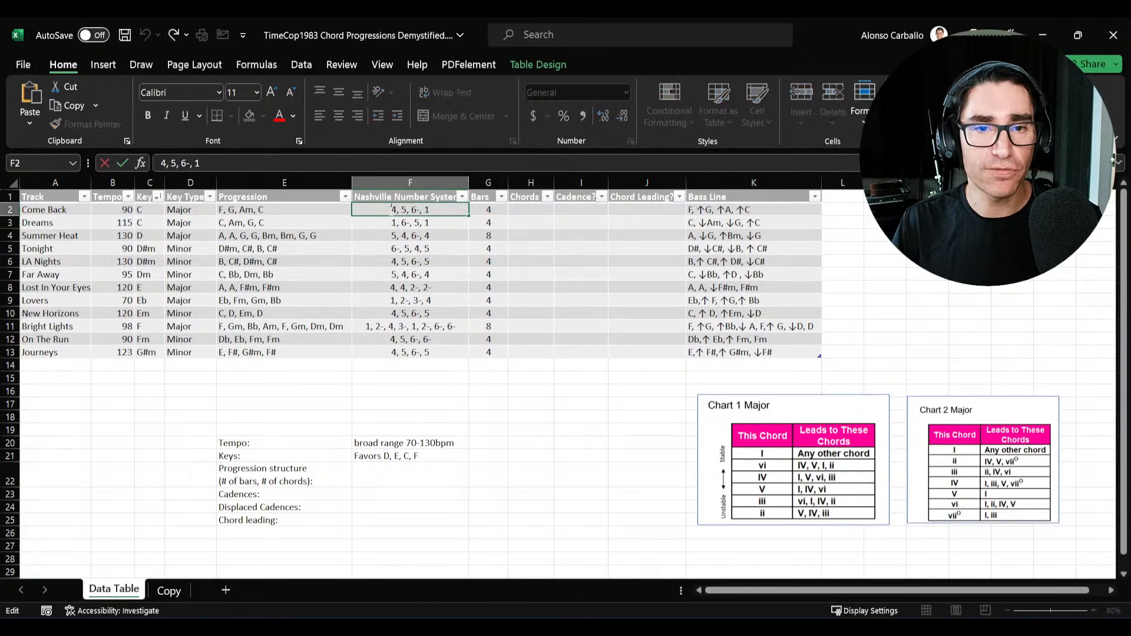
double_click(391, 210)
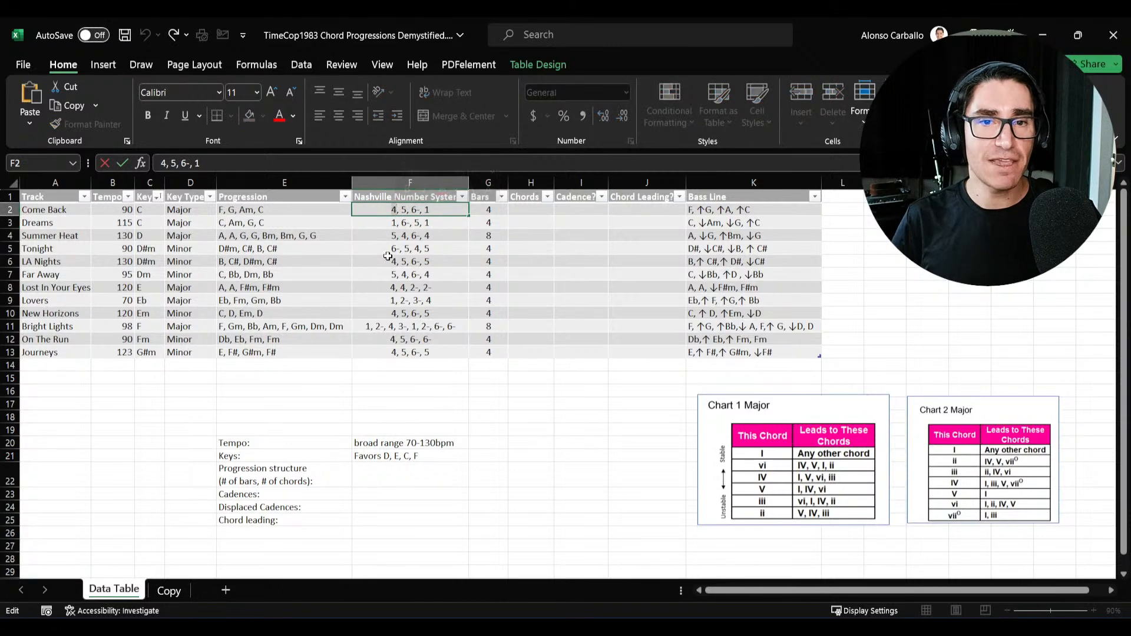
left_click(390, 210)
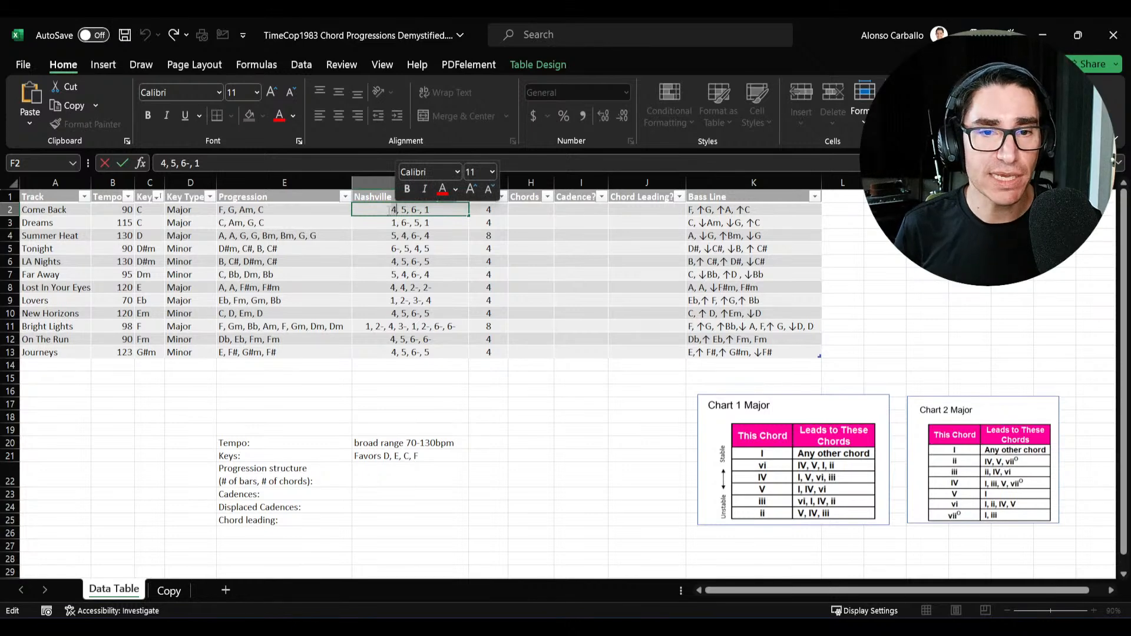
left_click(407, 222)
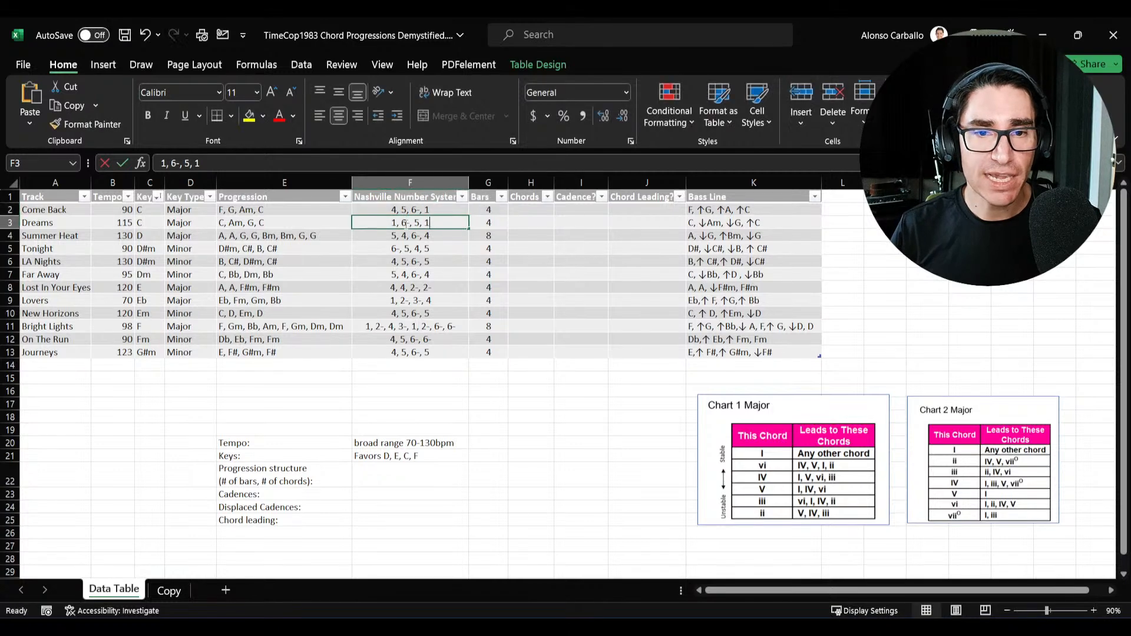
double_click(410, 223)
left_click(405, 221)
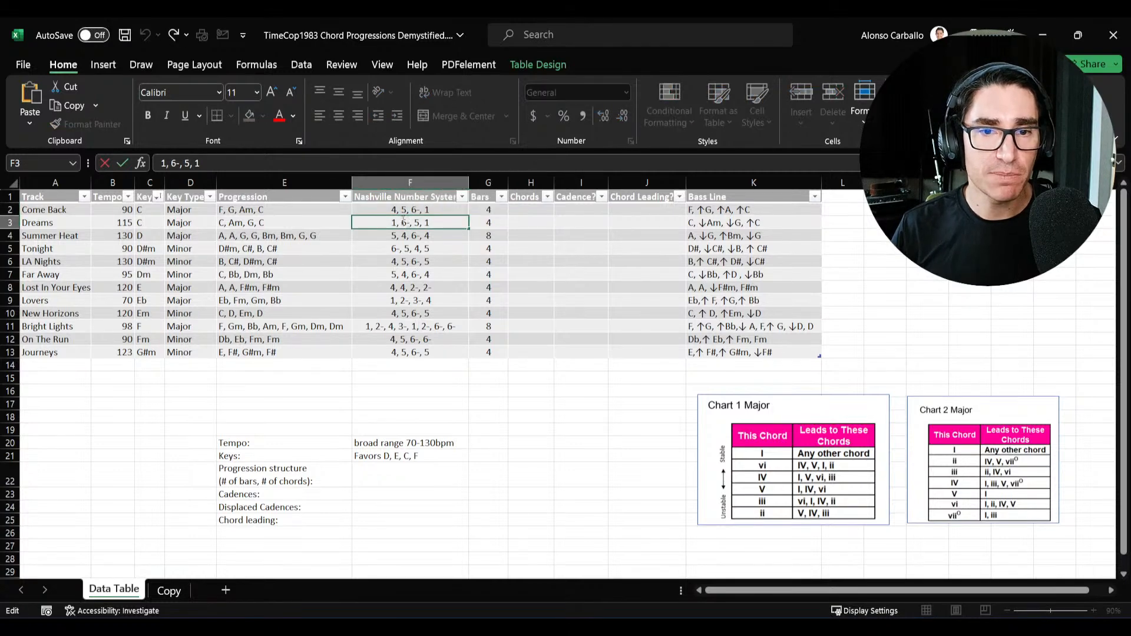
key("Return")
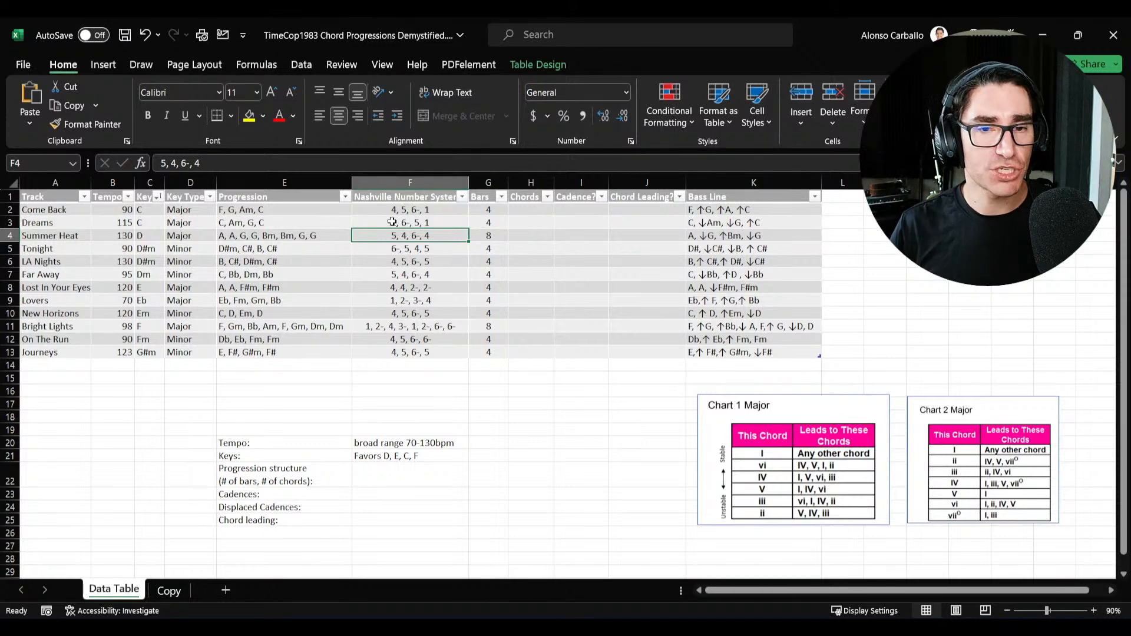
- Compare the Nashville numbers of Tonight, Lost In Your Eyes, Dreams and Summer Heat, and select cell F22 beside the Progression structure label
left_click(396, 253)
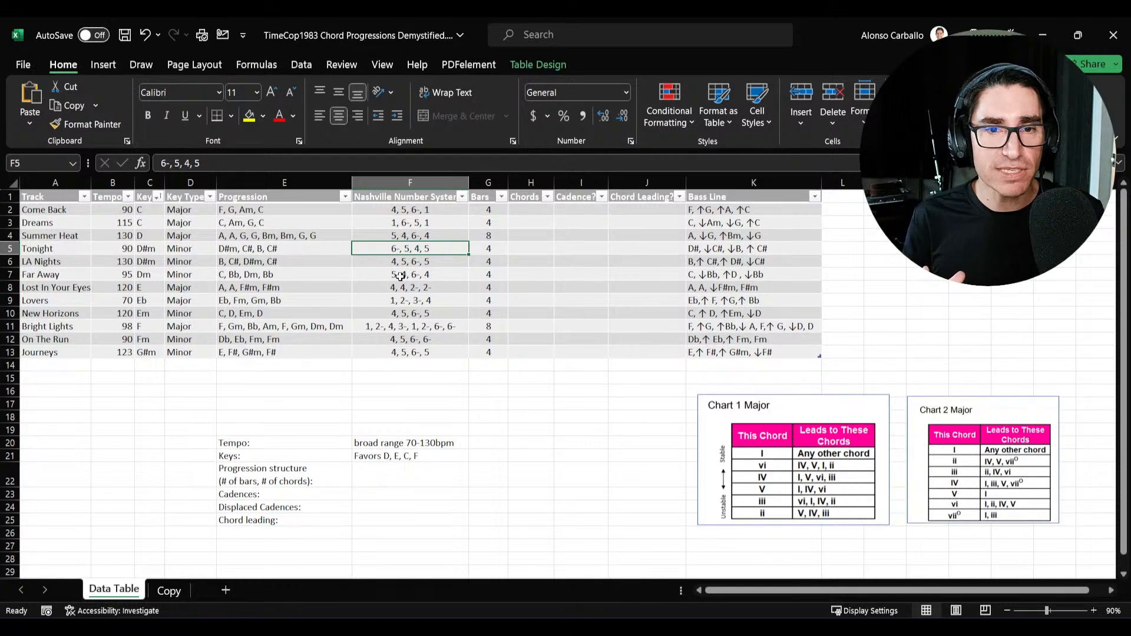
left_click(401, 286)
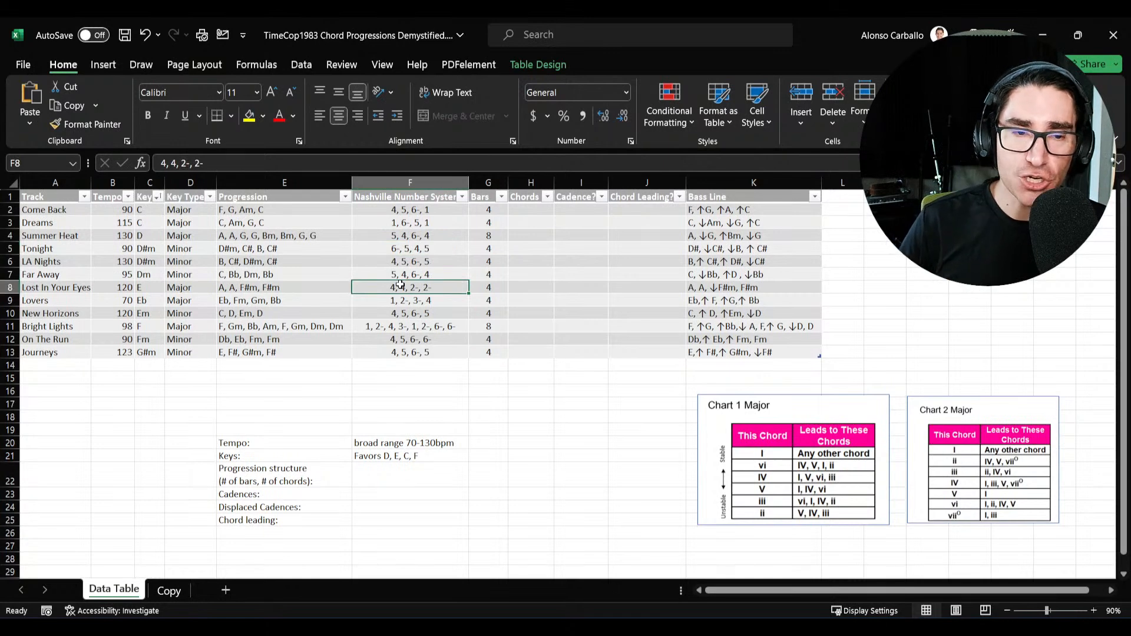
left_click(393, 222)
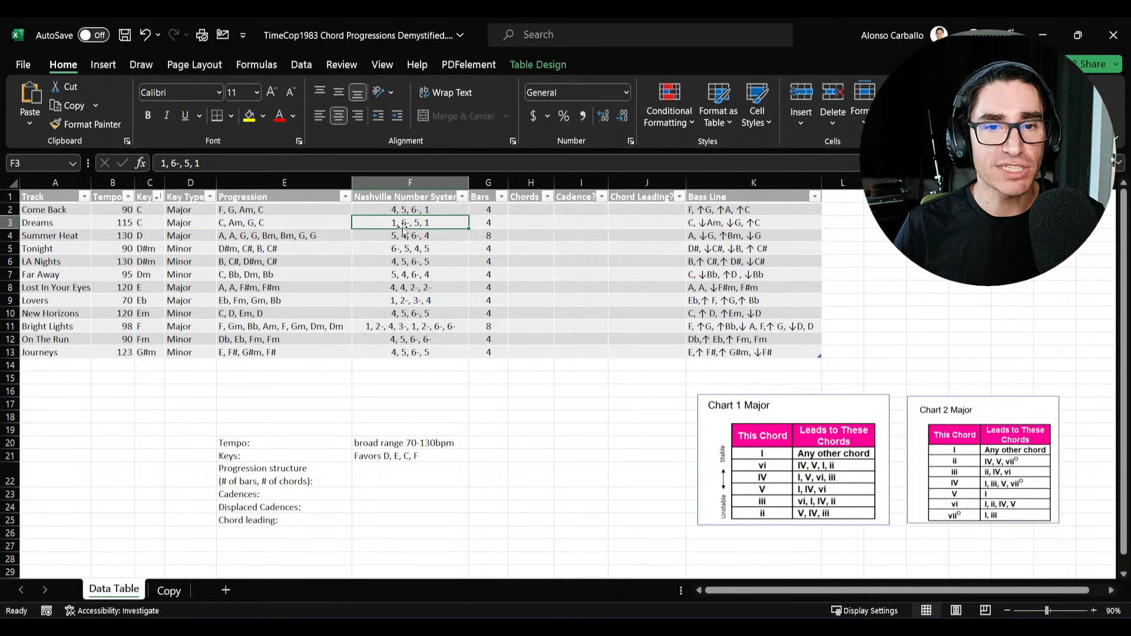
double_click(407, 222)
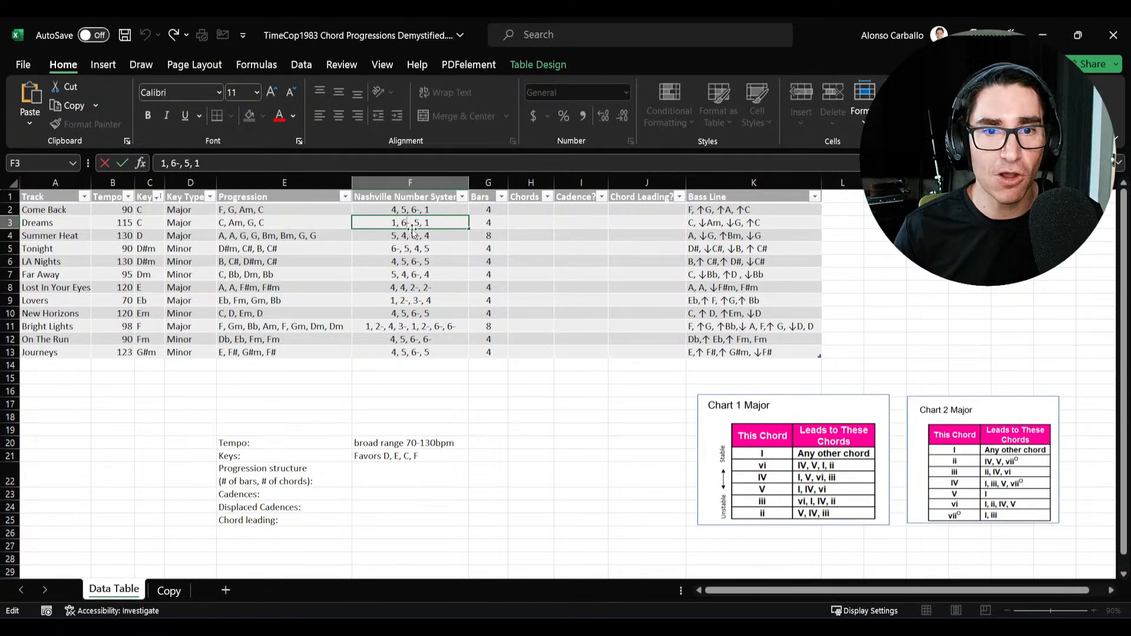
left_click(404, 238)
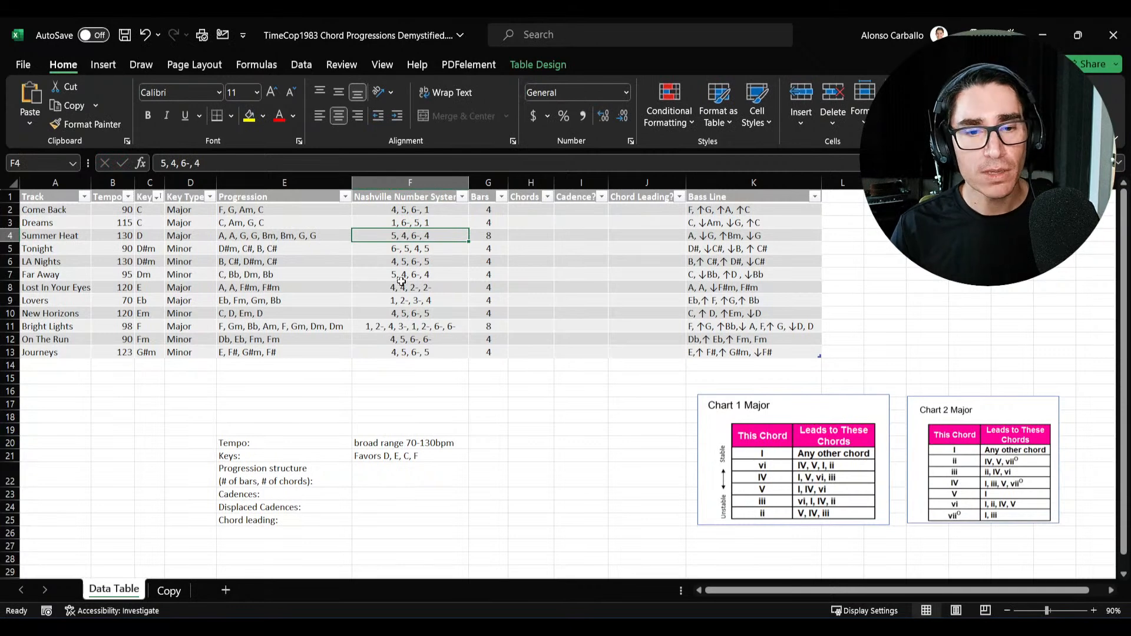
left_click(364, 477)
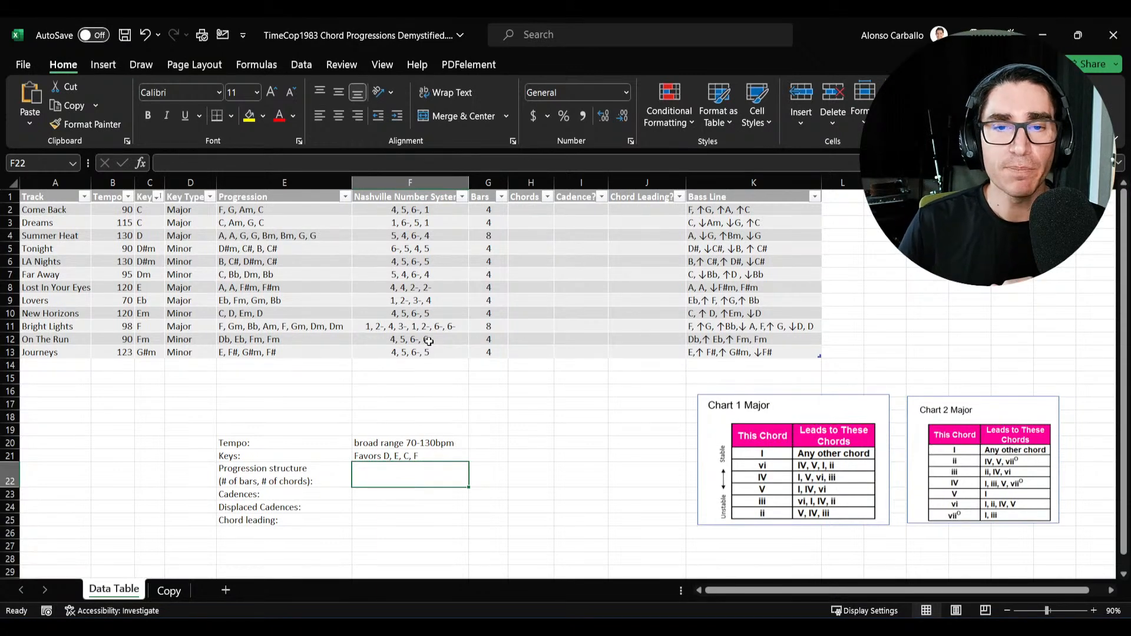
- Sort the table by Bars from smallest to largest and compare the four-bar tracks with the eight-bar ones
left_click(314, 478)
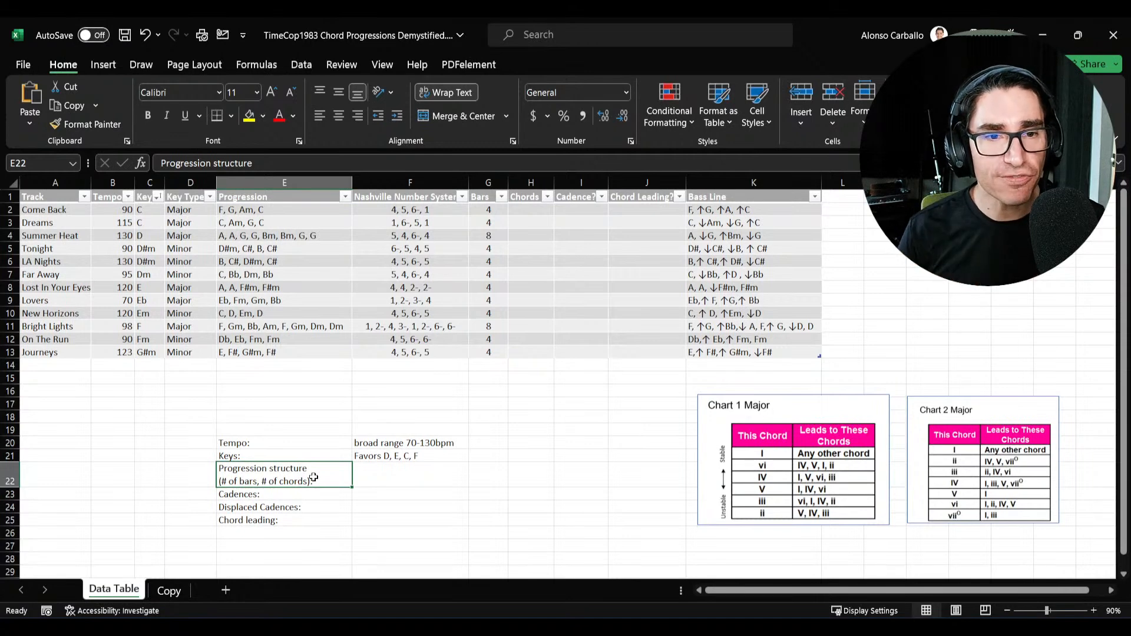
left_click(480, 211)
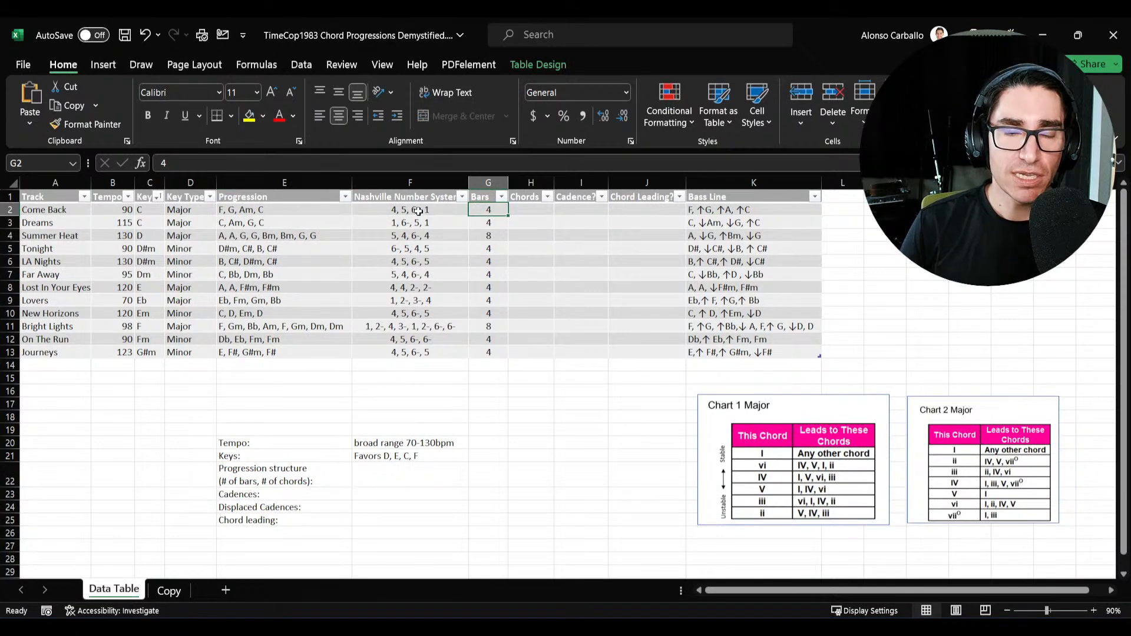
left_click(501, 197)
left_click(447, 214)
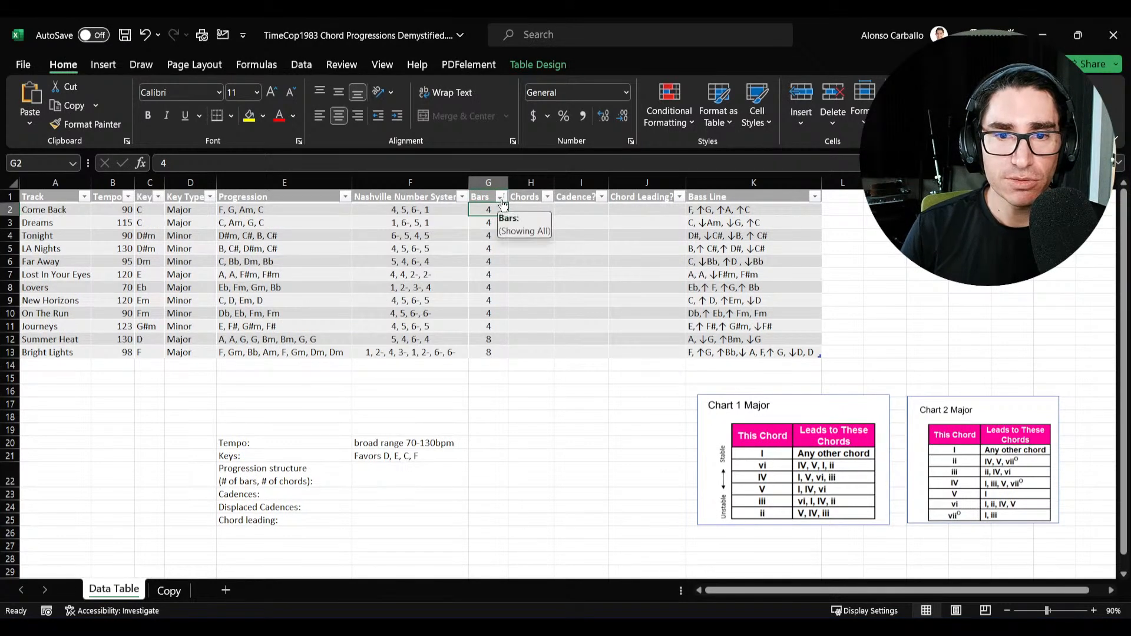
left_click(492, 342)
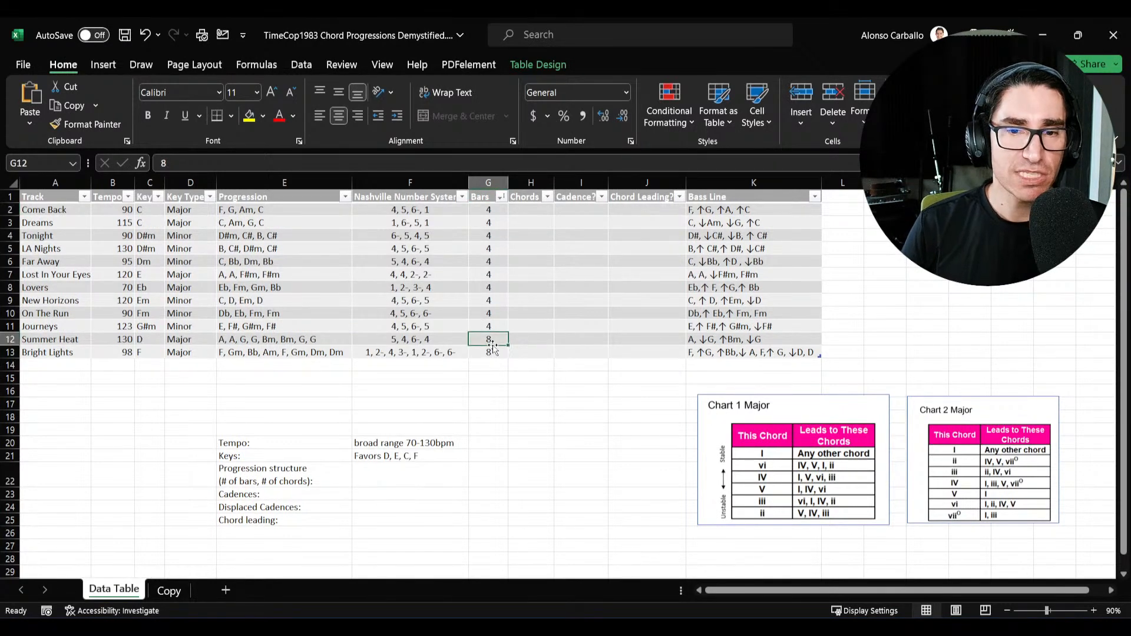
left_click(492, 211)
left_click_drag(492, 212, 497, 323)
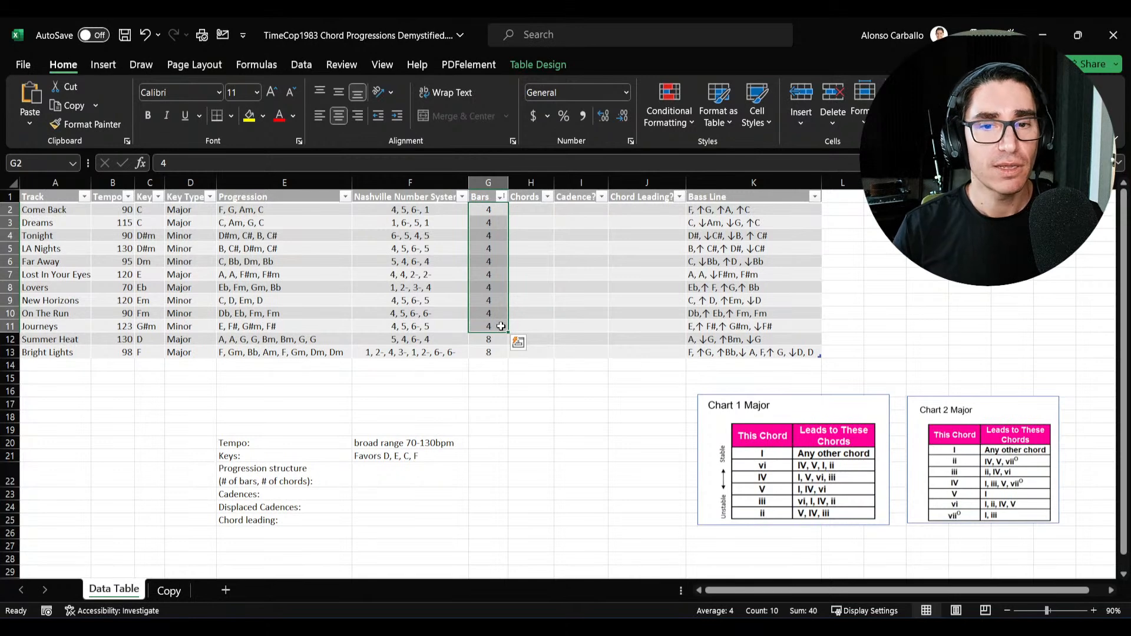
left_click_drag(492, 341, 494, 349)
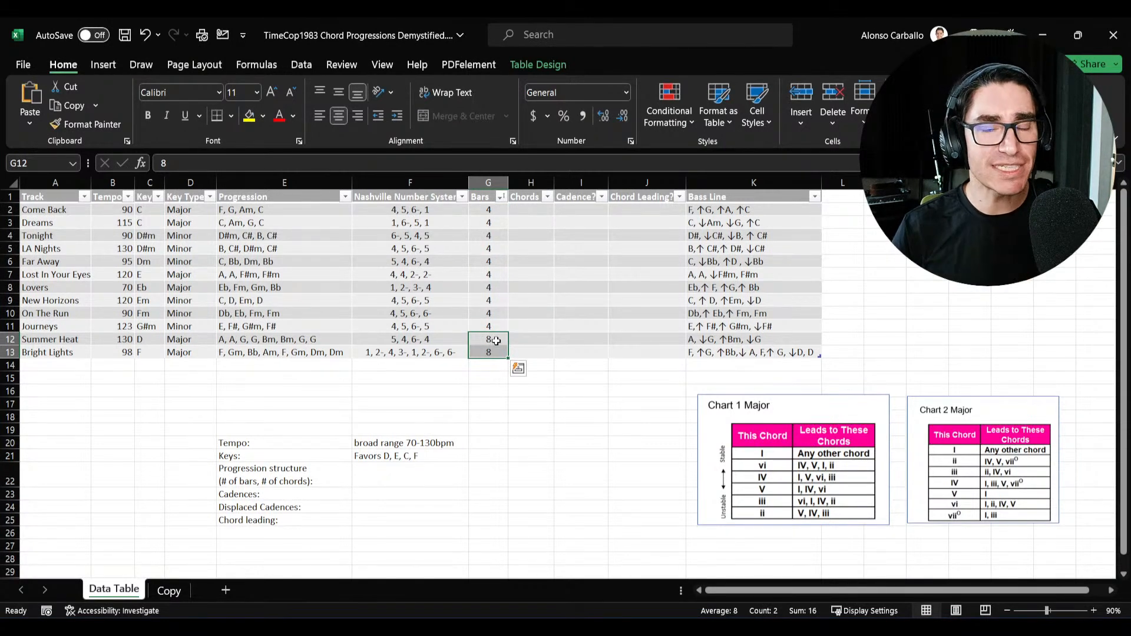
left_click_drag(496, 210, 490, 324)
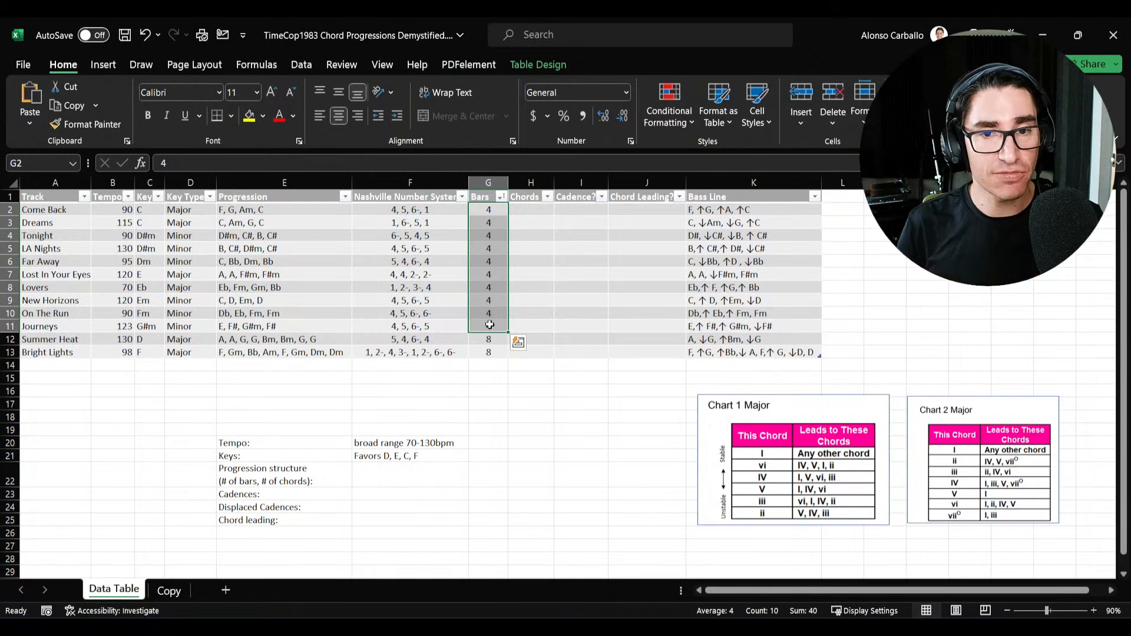
- Enter "1 chord progression, 4 bars," in cell F22 beside the Progression structure label
double_click(372, 469)
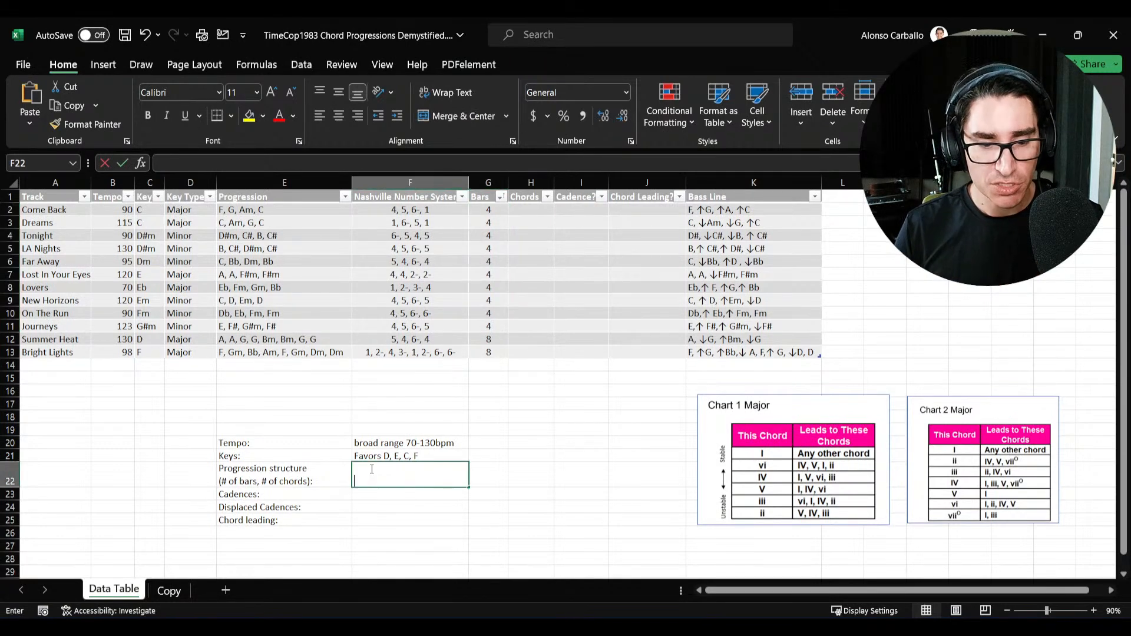
type("1 chord pr")
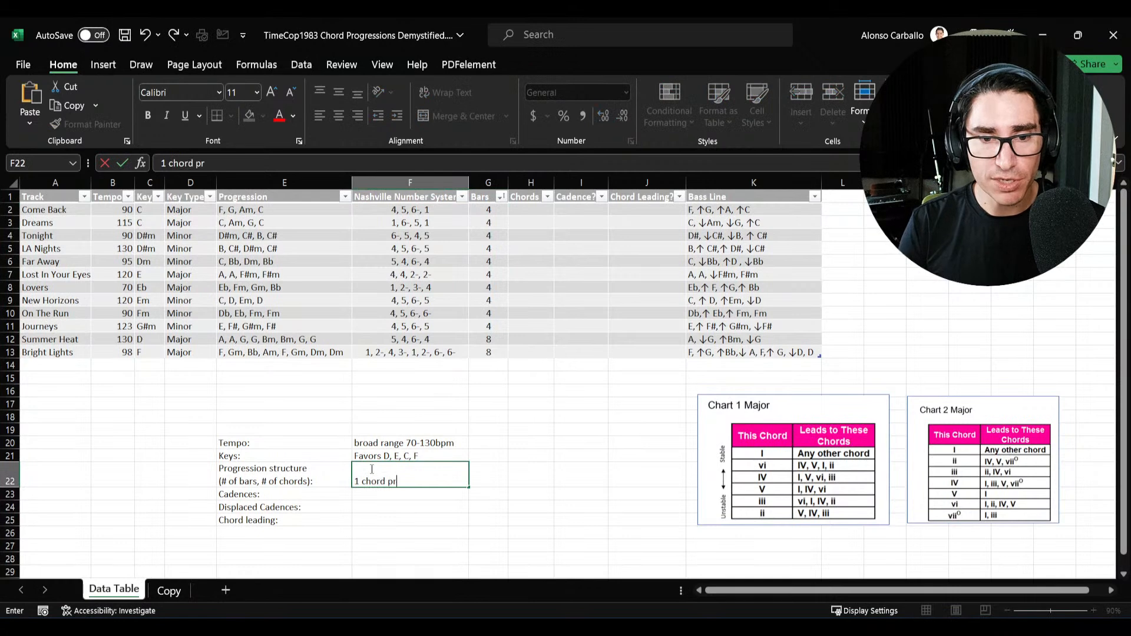
type("ogression, 4 barsm")
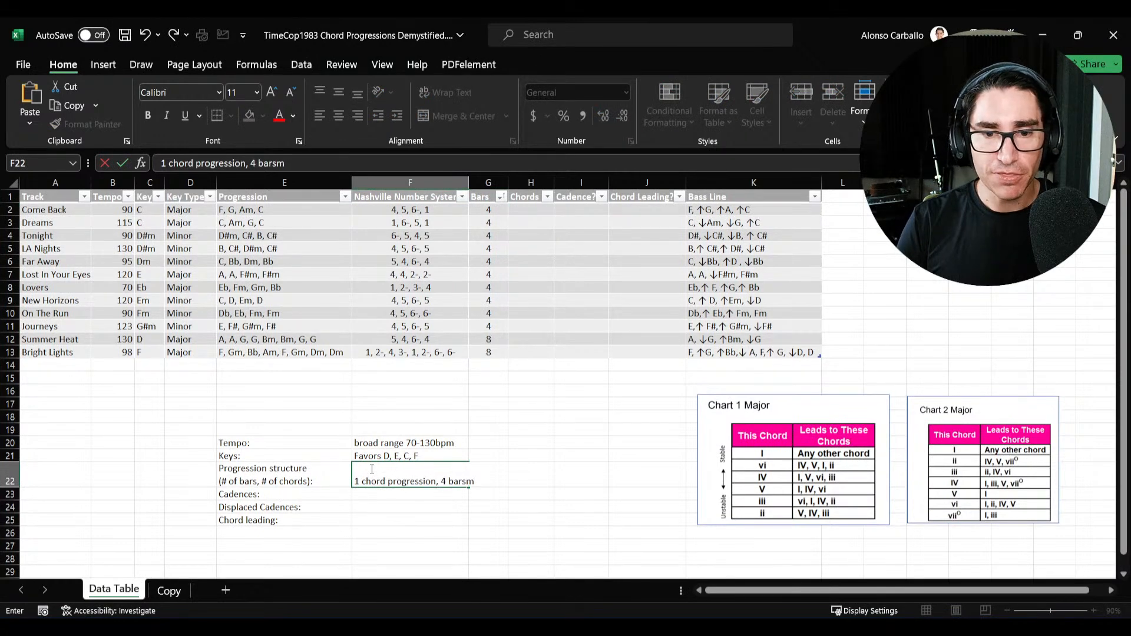
key("BackSpace")
key("BackSpace")
type(",s")
key("BackSpace")
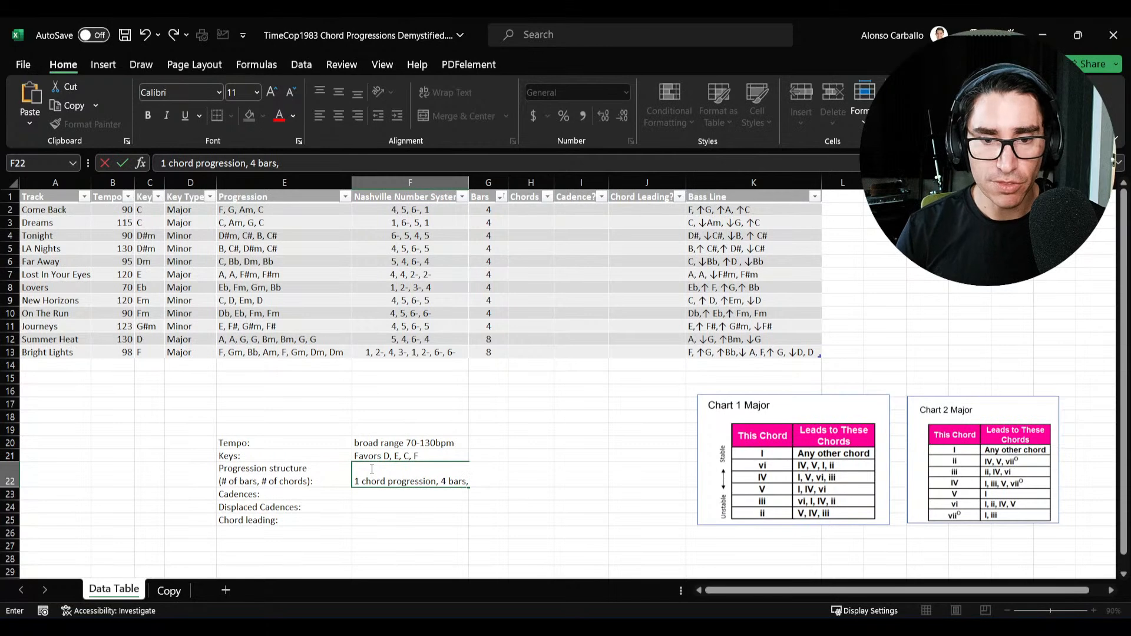
left_click(434, 417)
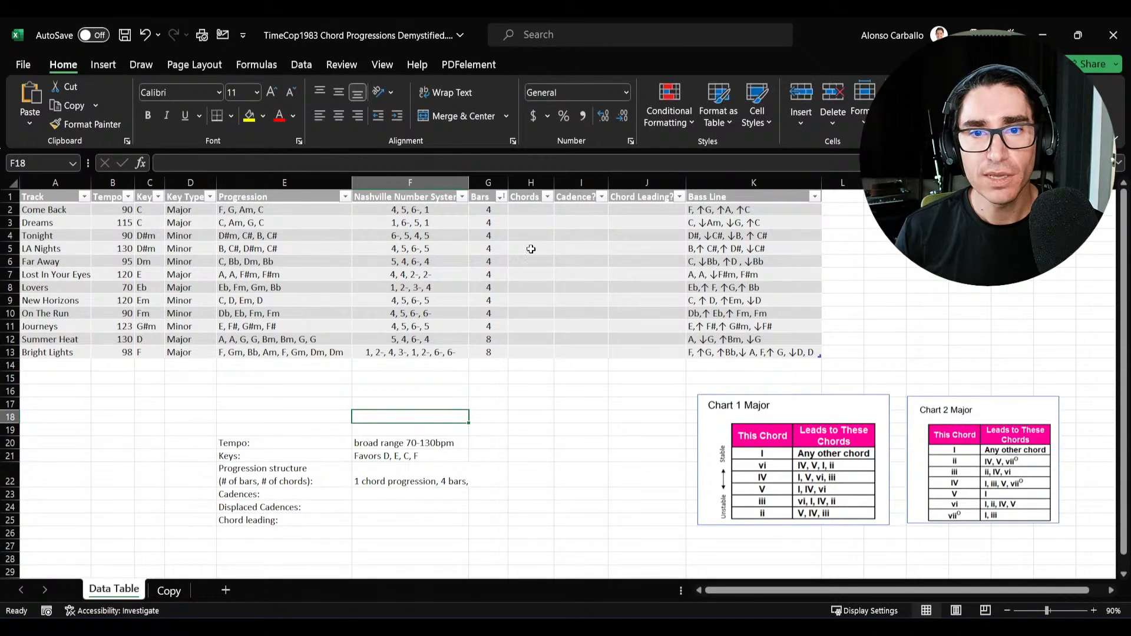
- Fill in the Chords column with 4 for Come Back and 3 for Dreams, based on their Nashville numbers
left_click(528, 210)
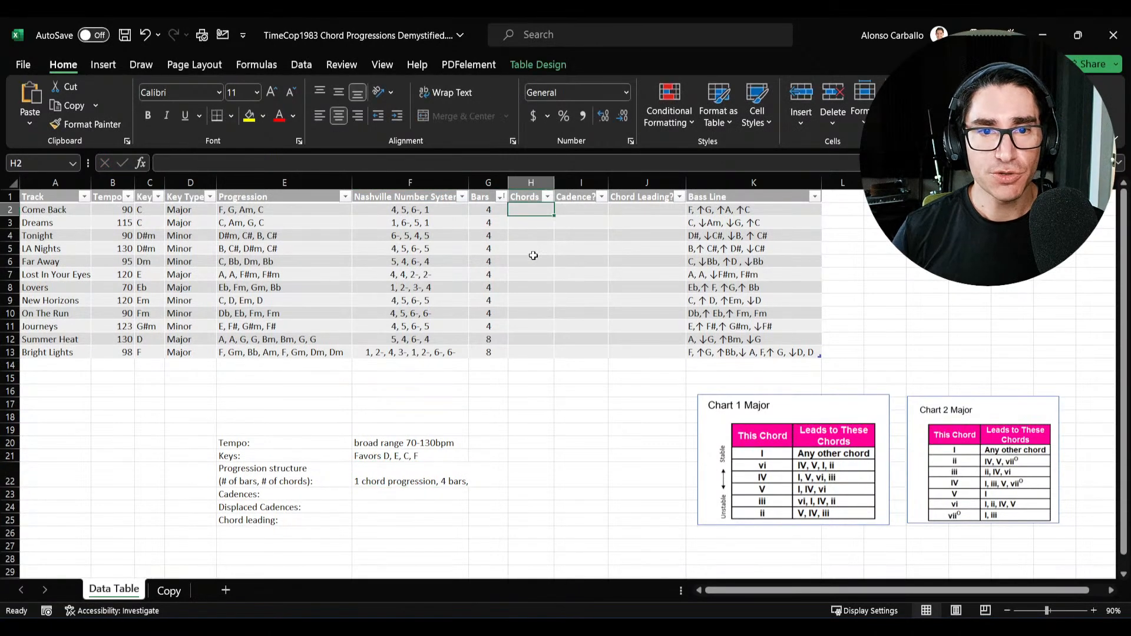
key("Left")
key("Left")
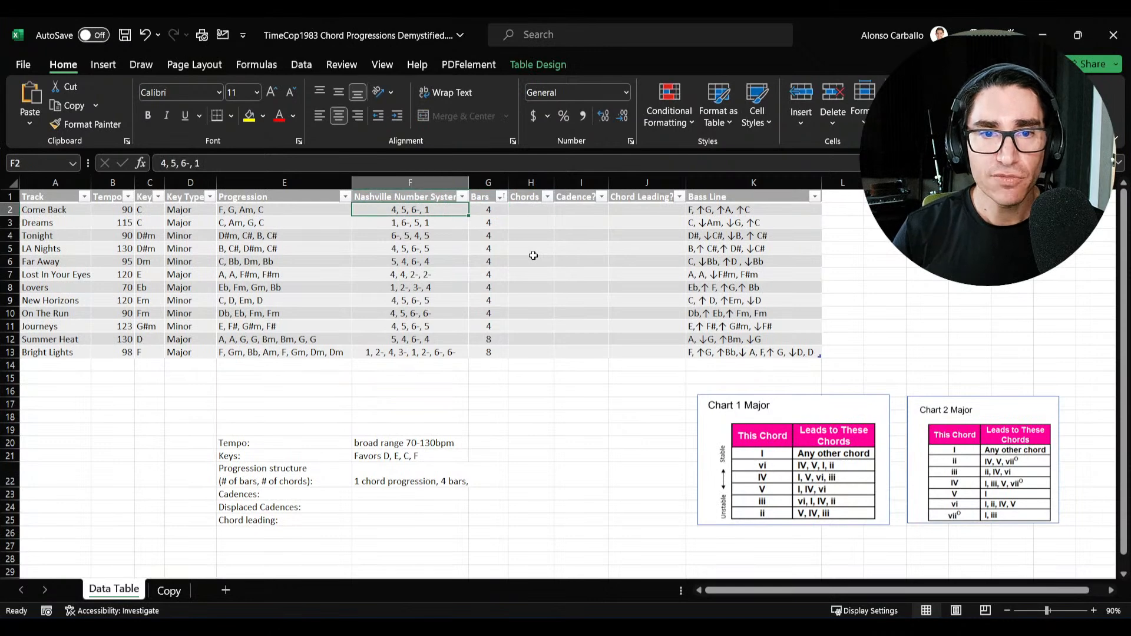
key("Right")
key("Right")
type("4")
key("Return")
type("3")
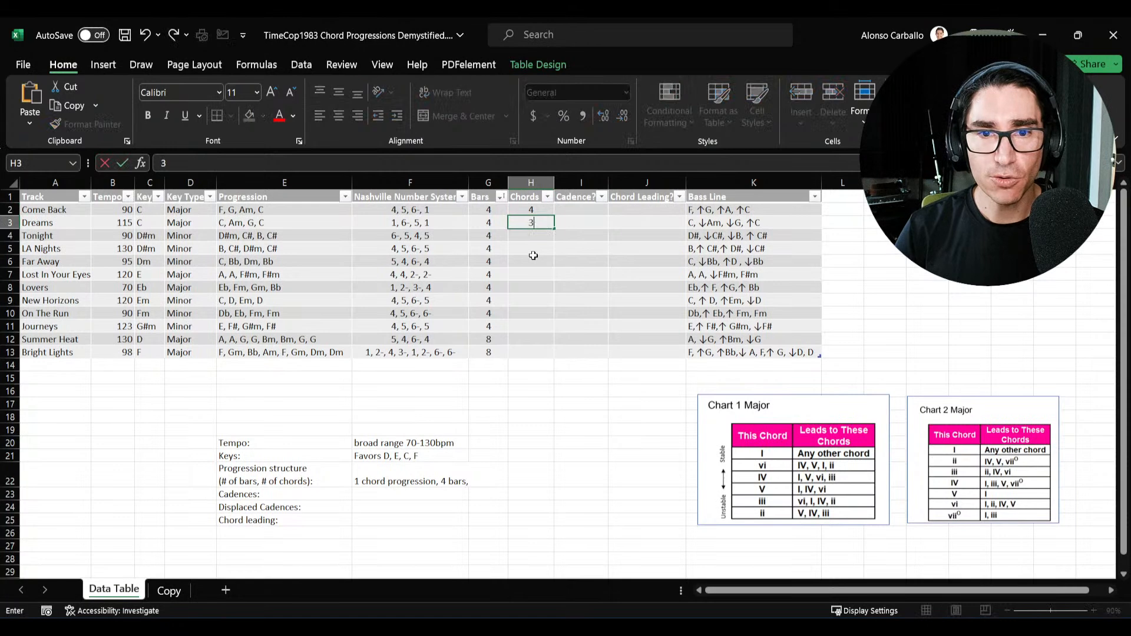
key("Return")
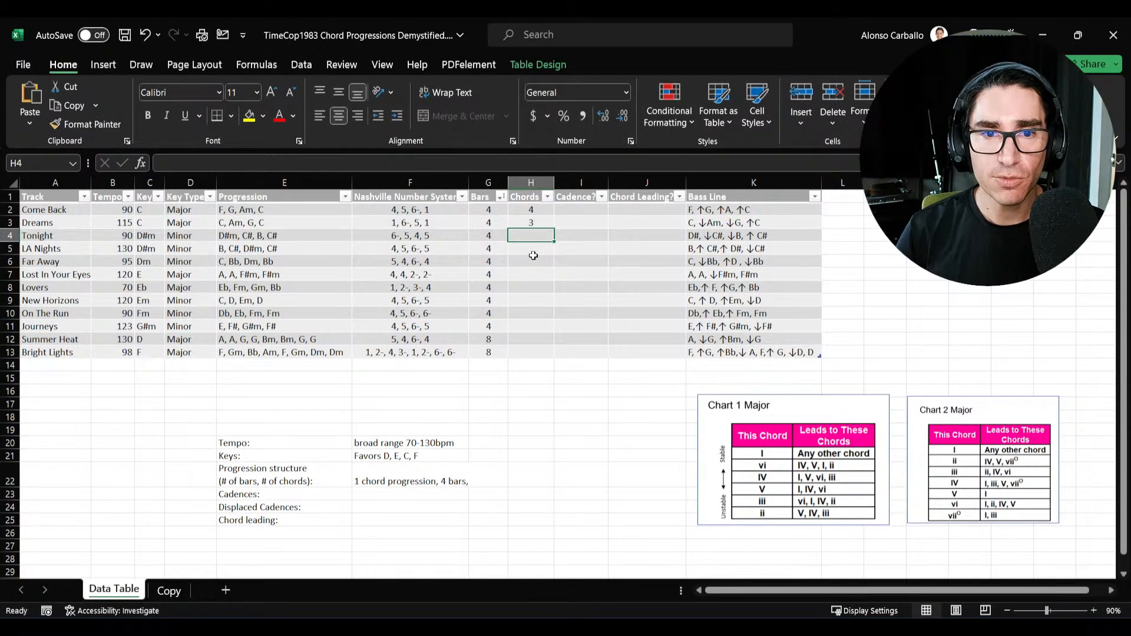
- Enter chord counts of 3 for Tonight, LA Nights and Far Away, 2 for Lost In Your Eyes and 4 for Lovers
type("3")
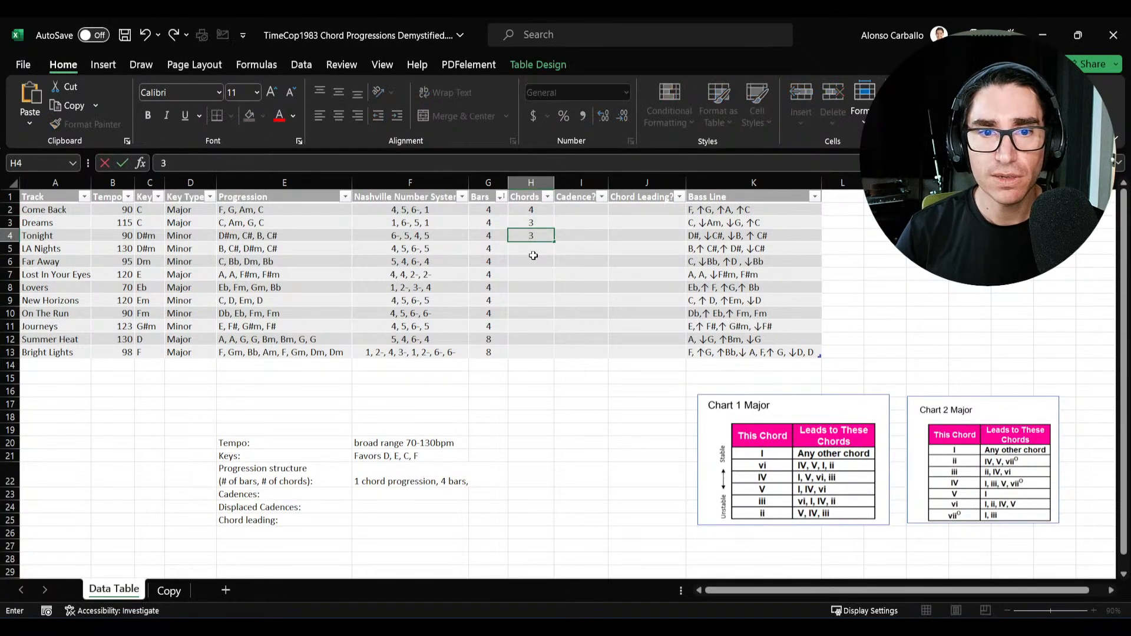
key("Return")
type("3")
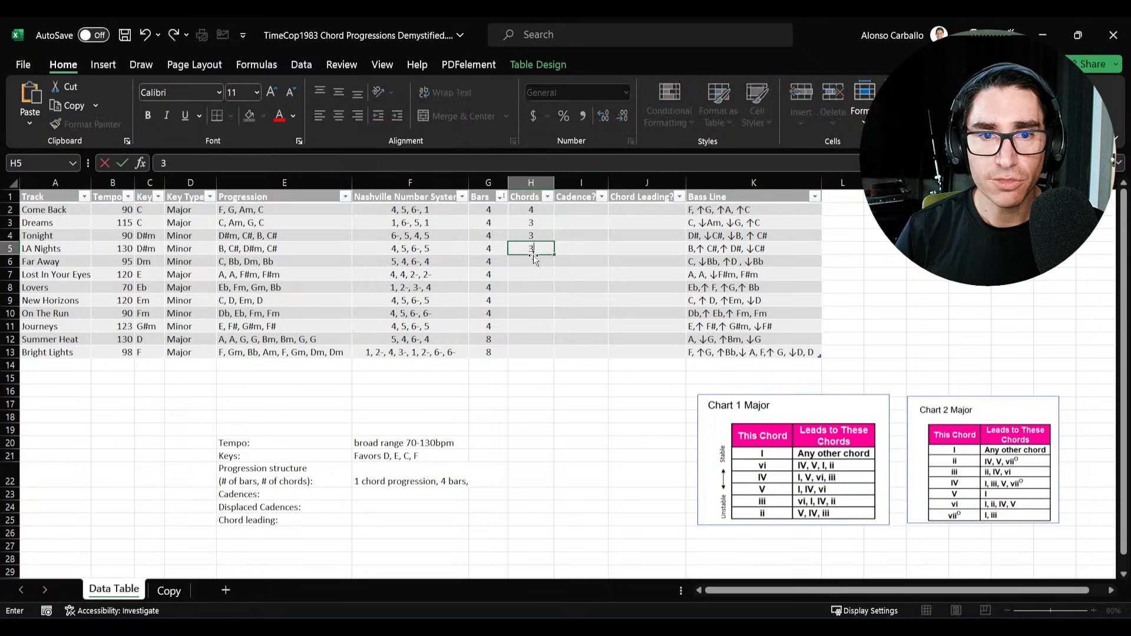
key("Return")
type("3")
key("Return")
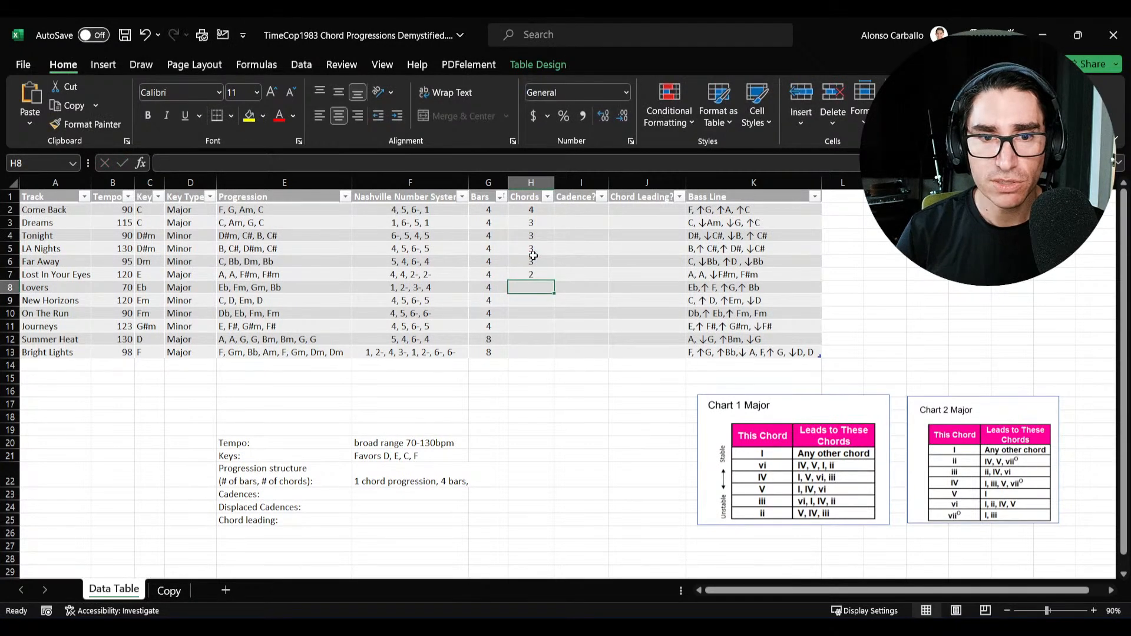
type("4")
key("Return")
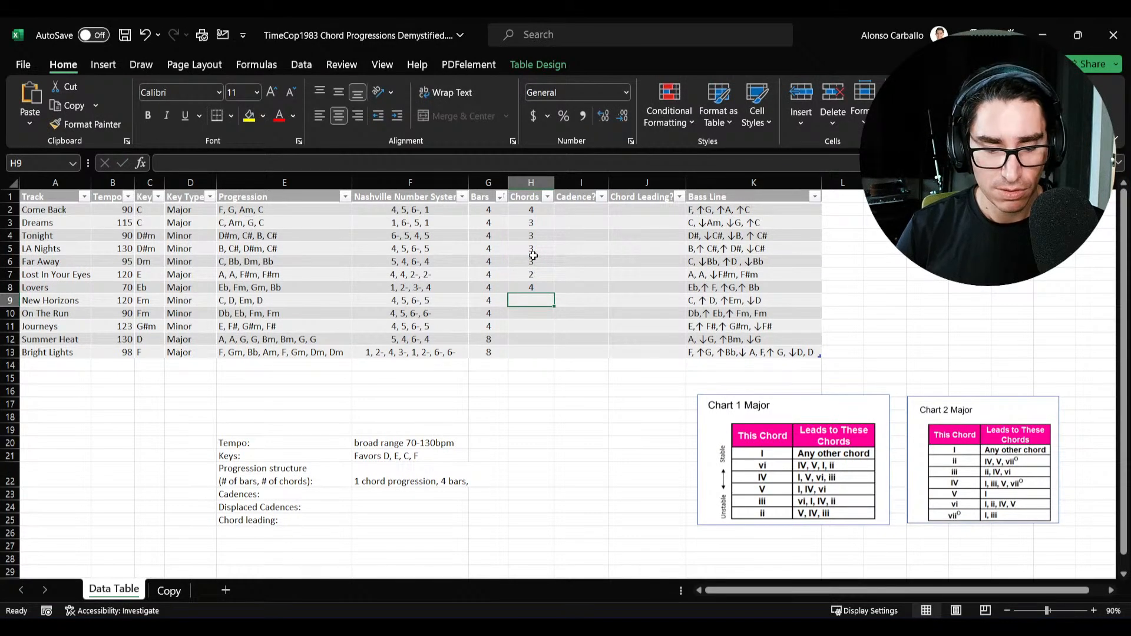
- Enter chord counts of 3 for New Horizons, On The Run, Journeys and Summer Heat and 4 for Bright Lights, and save the workbook
type("3")
key("Return")
type("3")
key("Return")
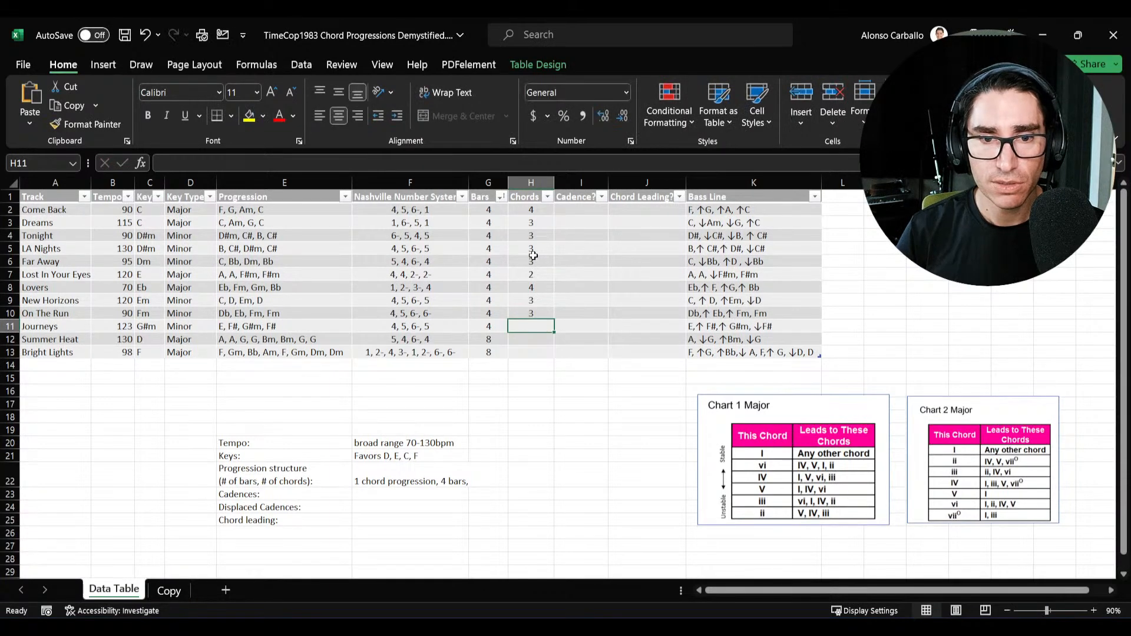
type("3")
key("Return")
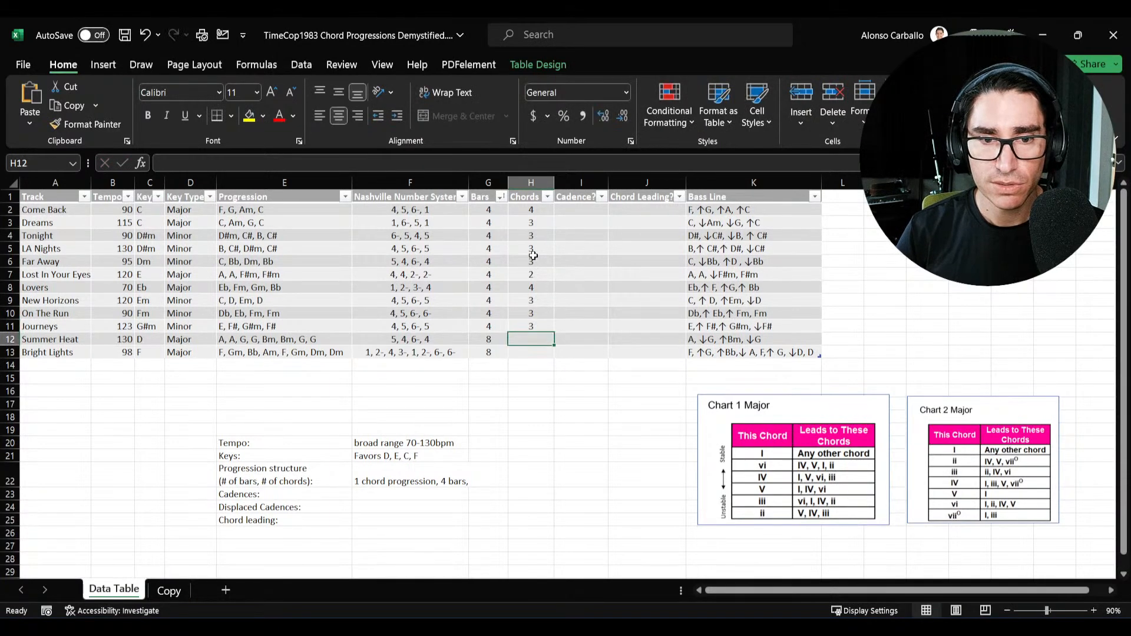
type("3")
key("Return")
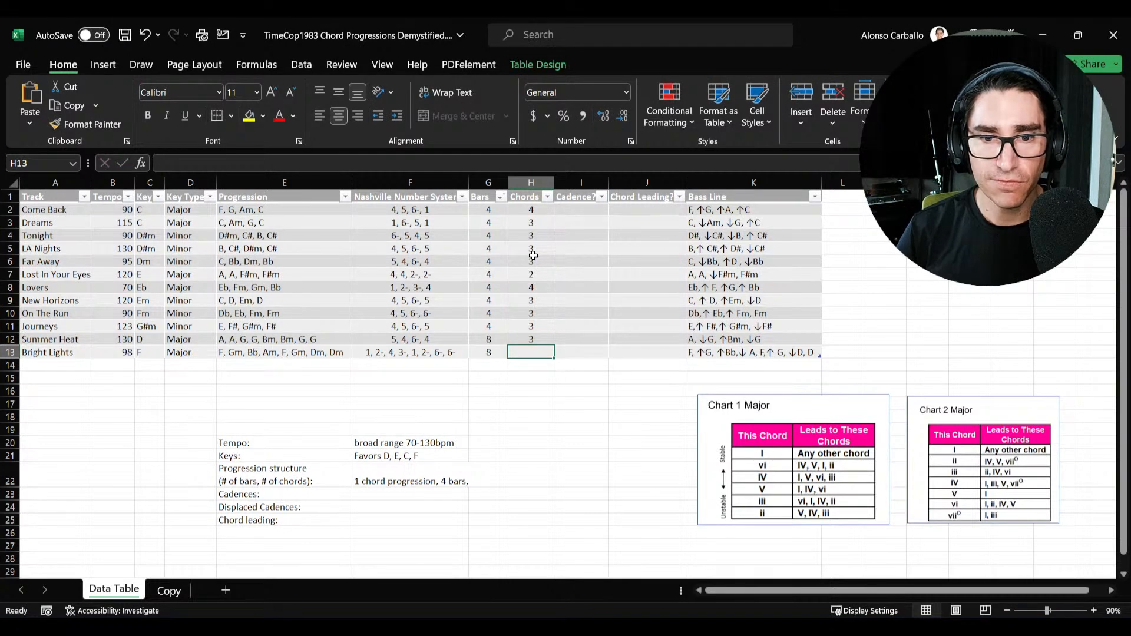
type("4")
key("ctrl+s")
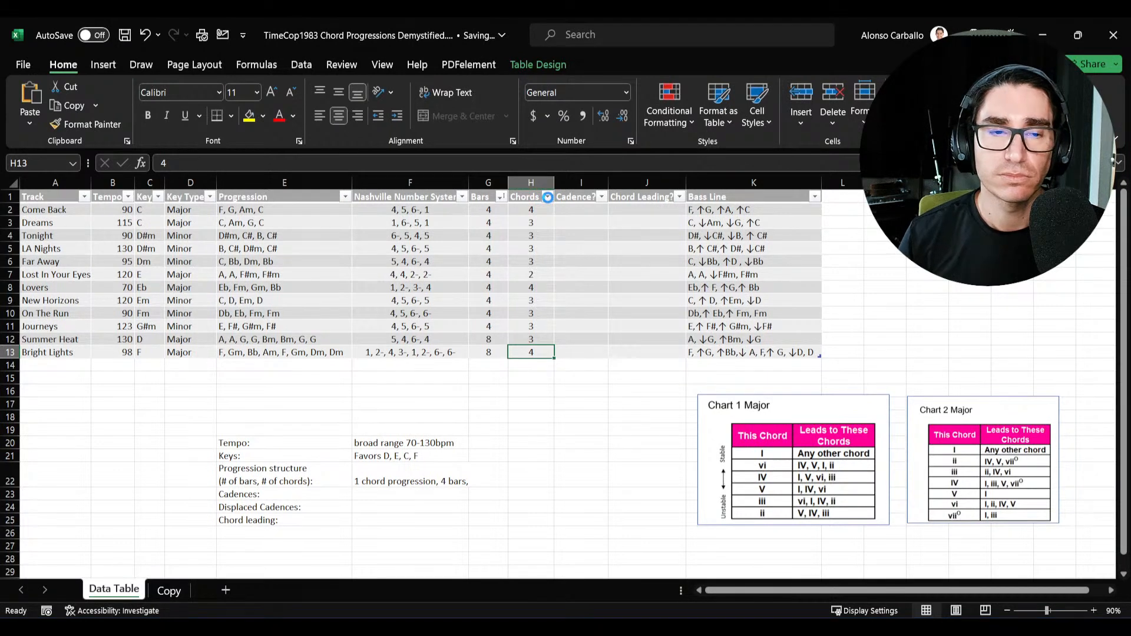
- Sort the table by Chords from largest to smallest and compare the groups of tracks with 3, 4 and 2 chords
left_click(548, 197)
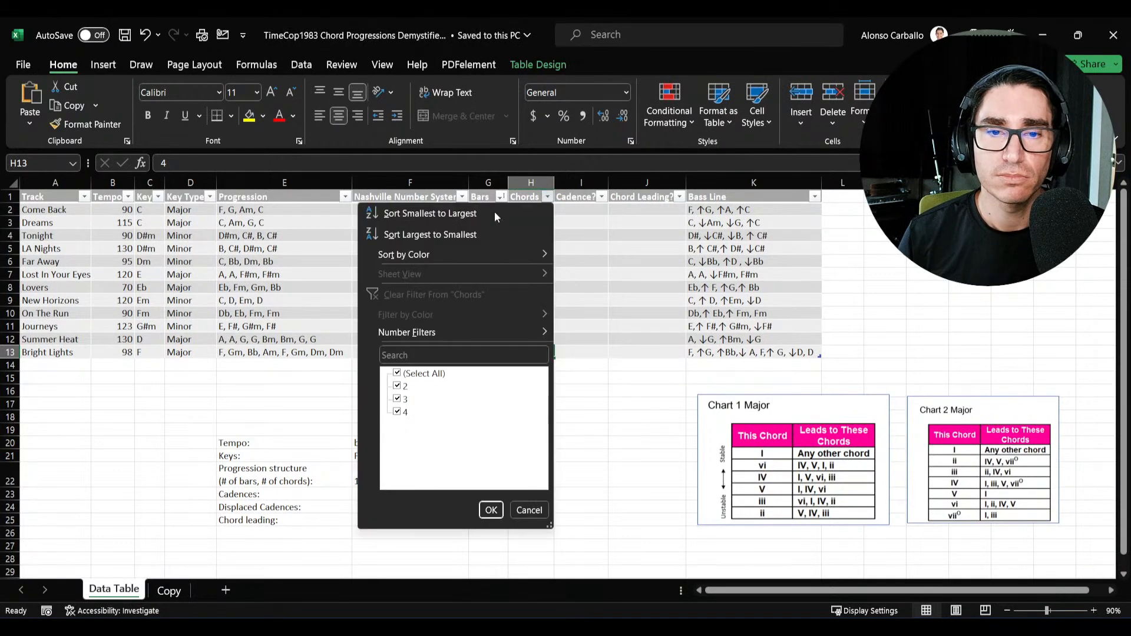
left_click(449, 234)
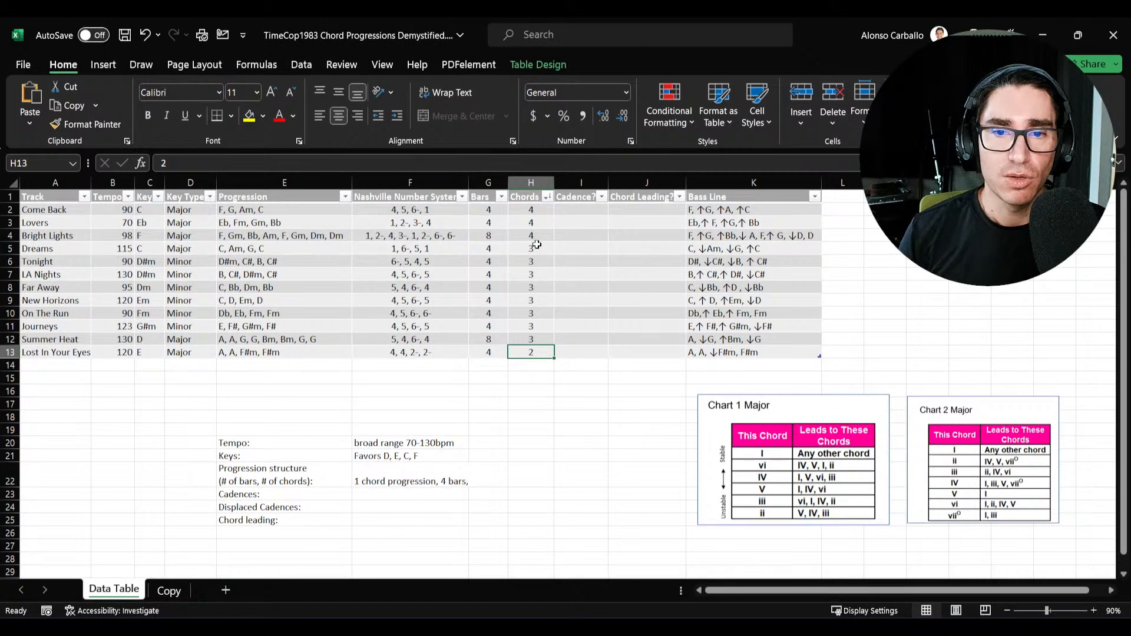
left_click_drag(536, 249, 529, 337)
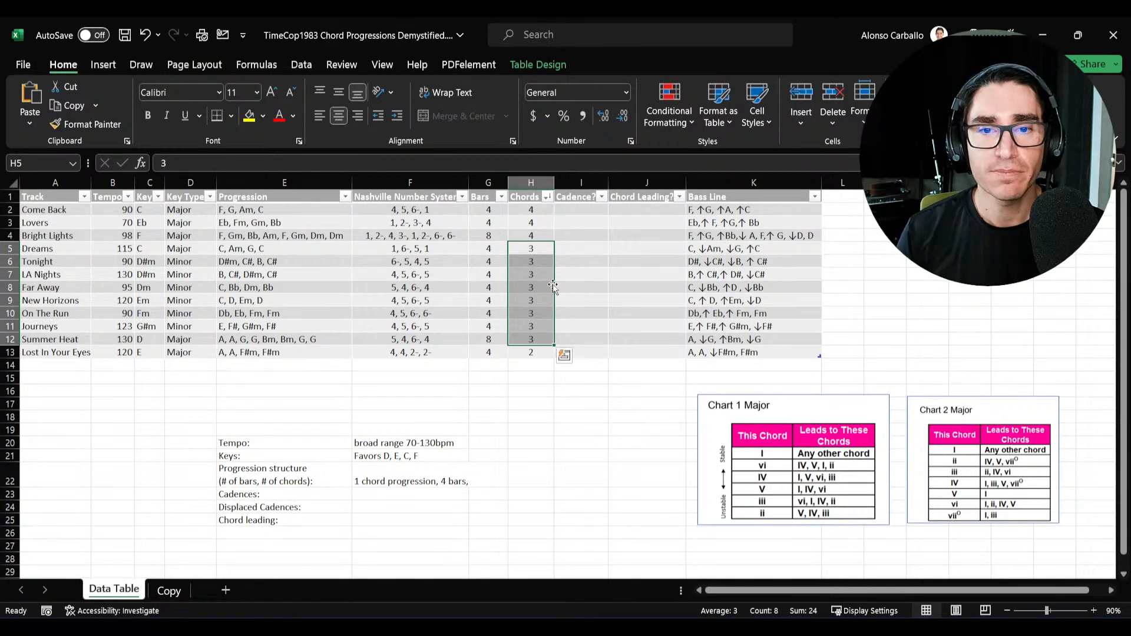
left_click_drag(532, 209, 531, 237)
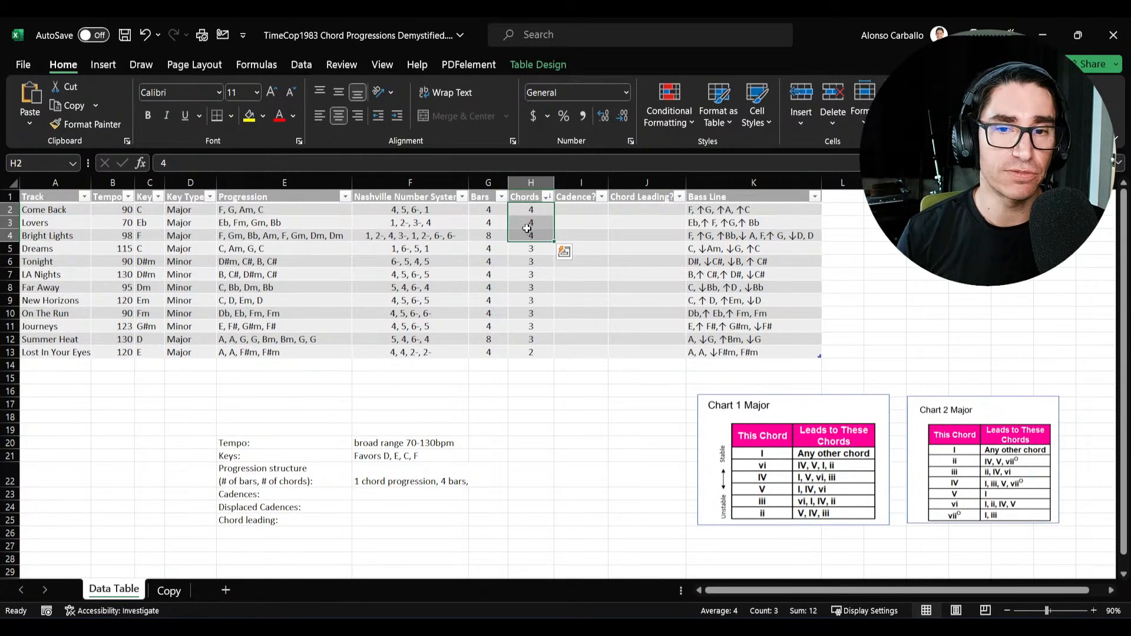
left_click(534, 352)
type("2")
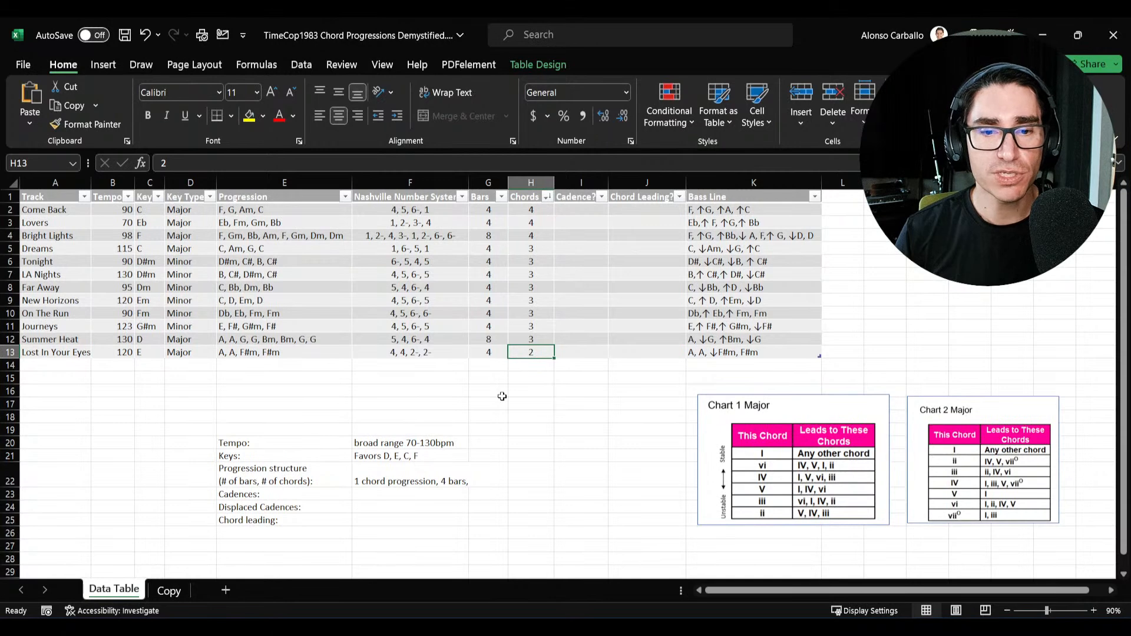
- Complete the progression structure entry in cell F22 so it reads "1 chord progression, 4 bars, 3 chords"
double_click(462, 489)
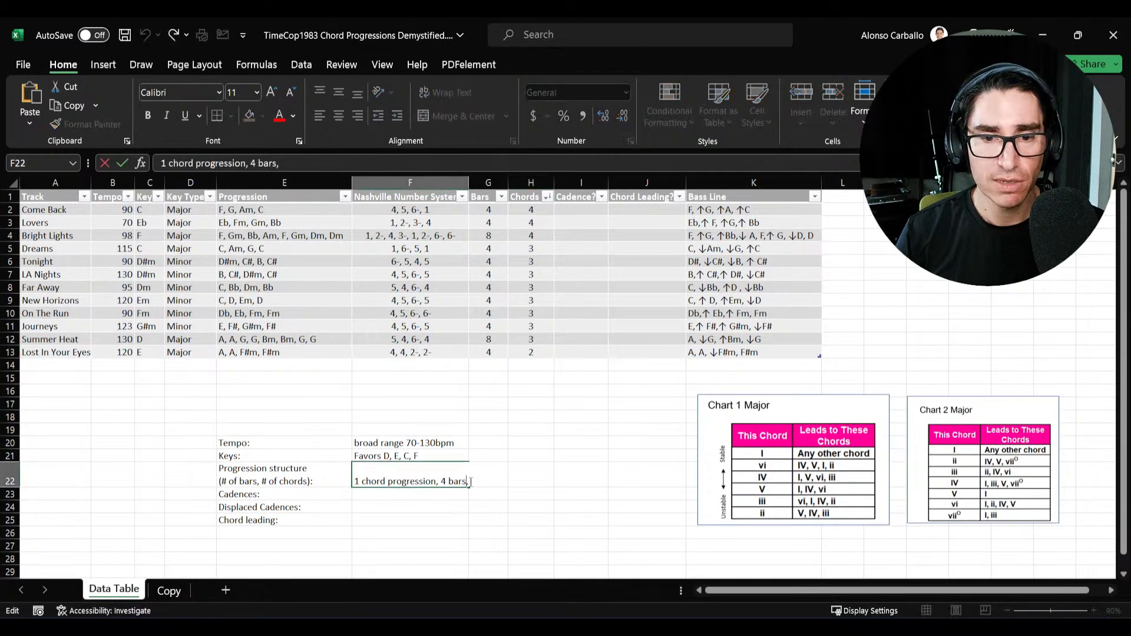
type("3 chords")
key("Return")
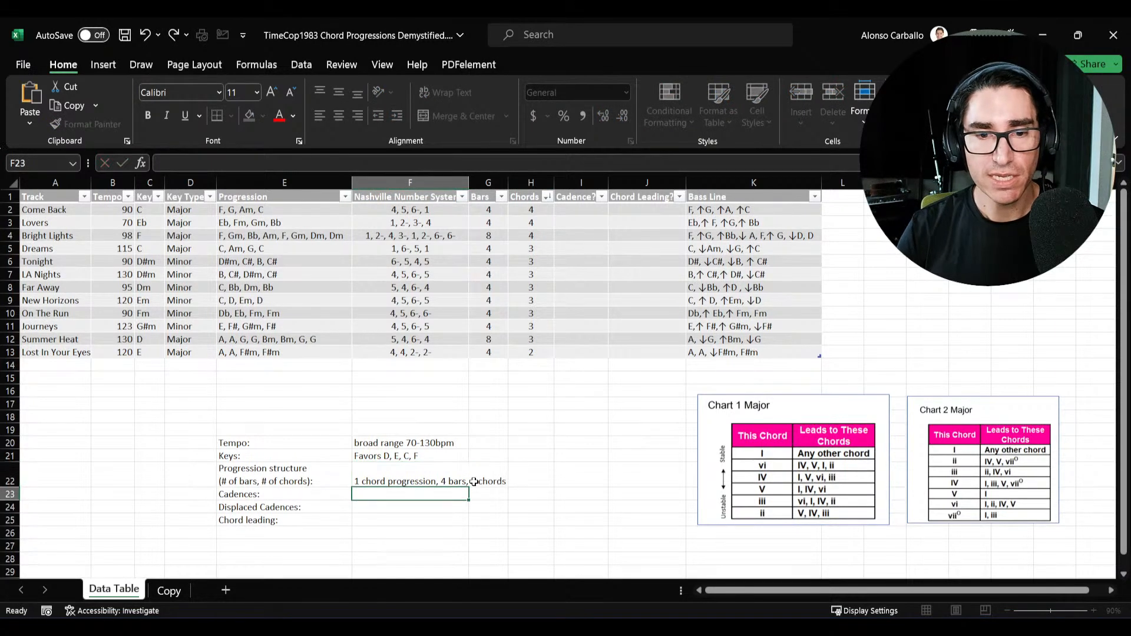
key("Up")
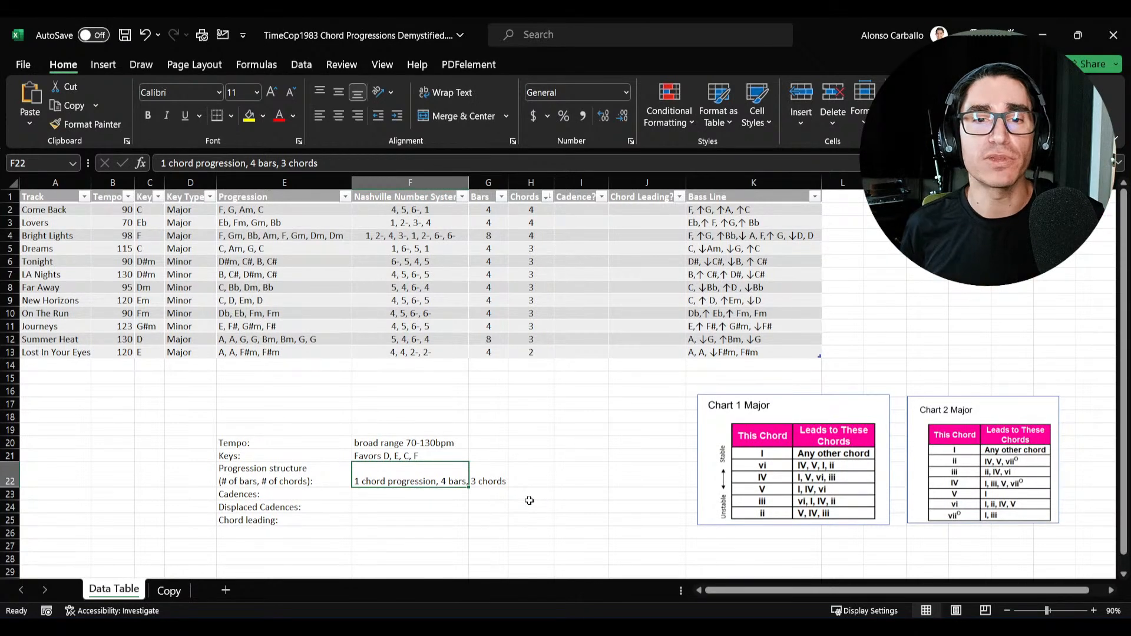
- Recheck the progression structure summary against the Chords column, and select cell F23 beside the Cadences label
left_click(452, 498)
left_click(405, 482)
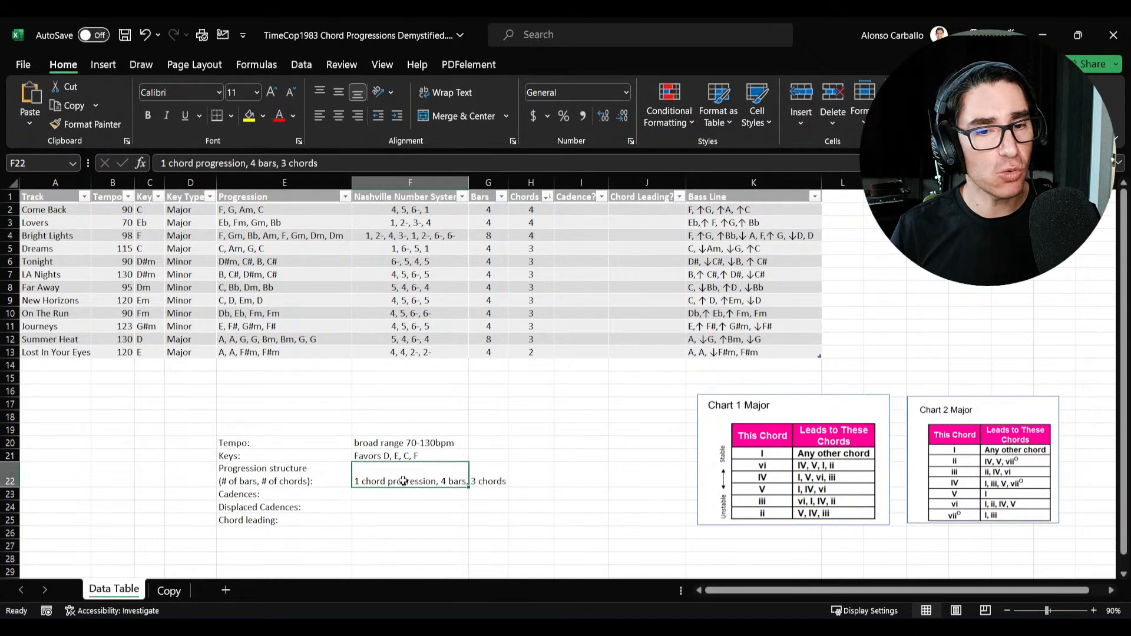
left_click(530, 301)
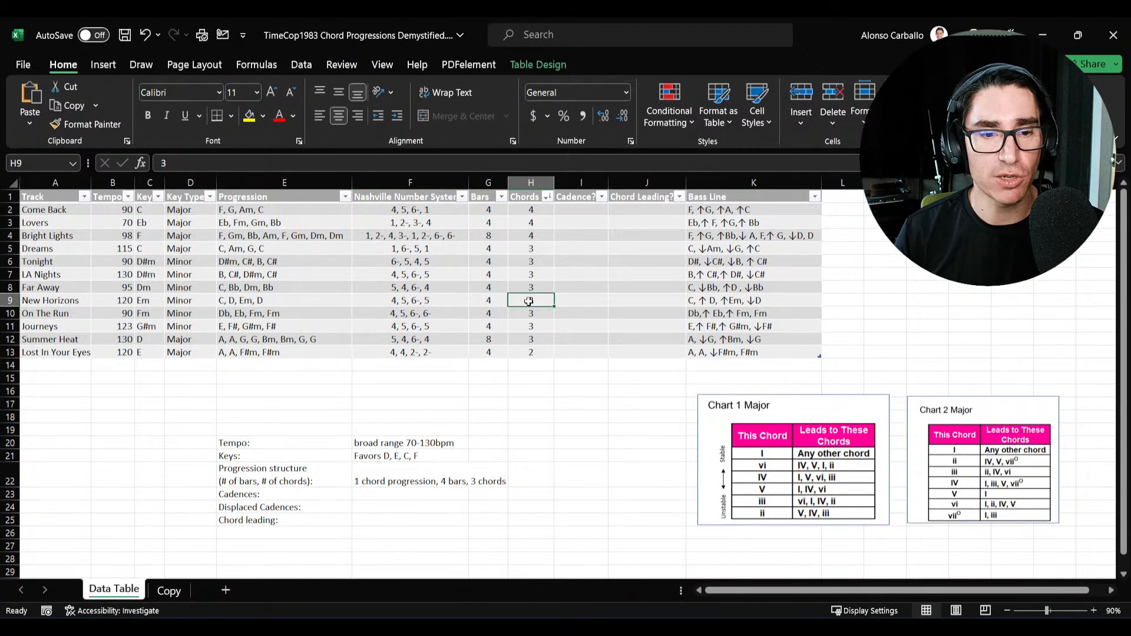
left_click(394, 495)
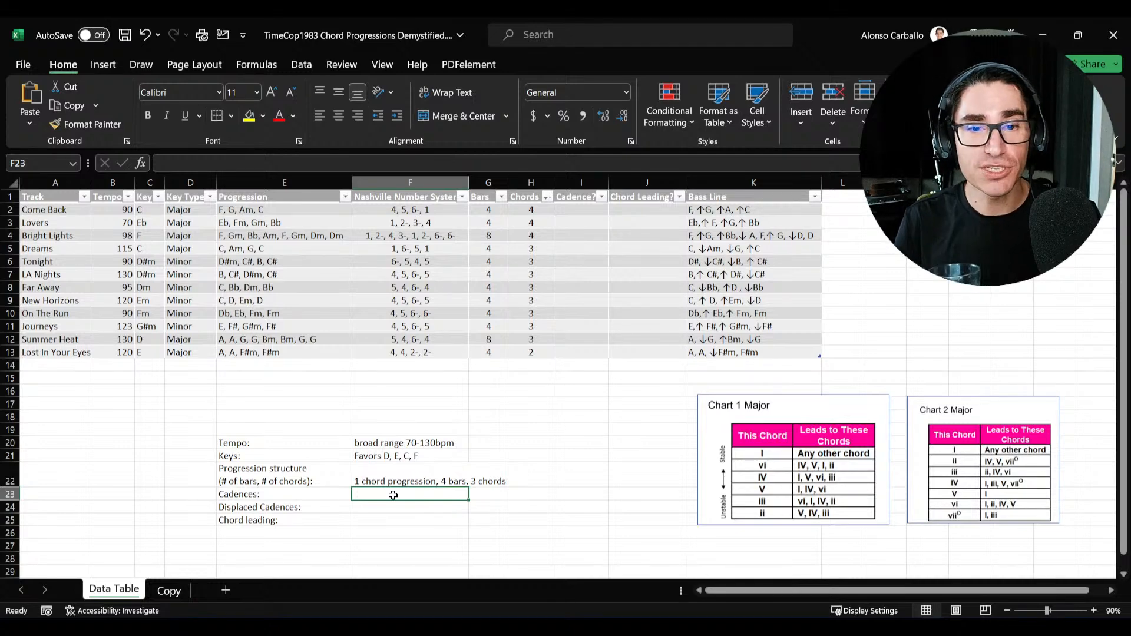
- Sort the table by the Nashville Number System column from A to Z
key("alt+Tab")
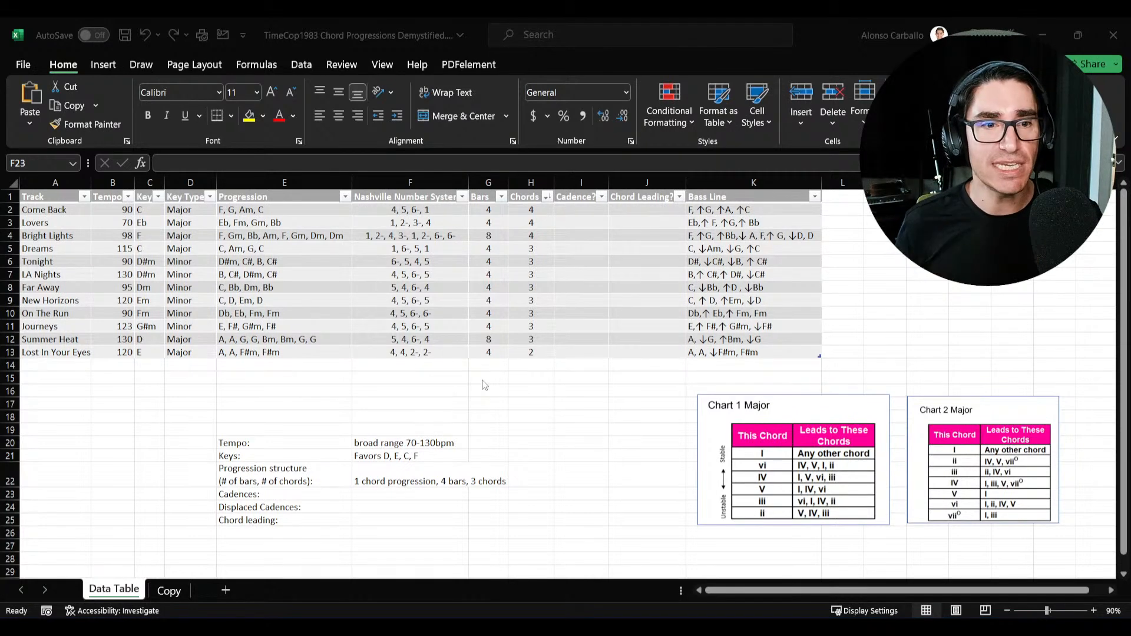
left_click(482, 380)
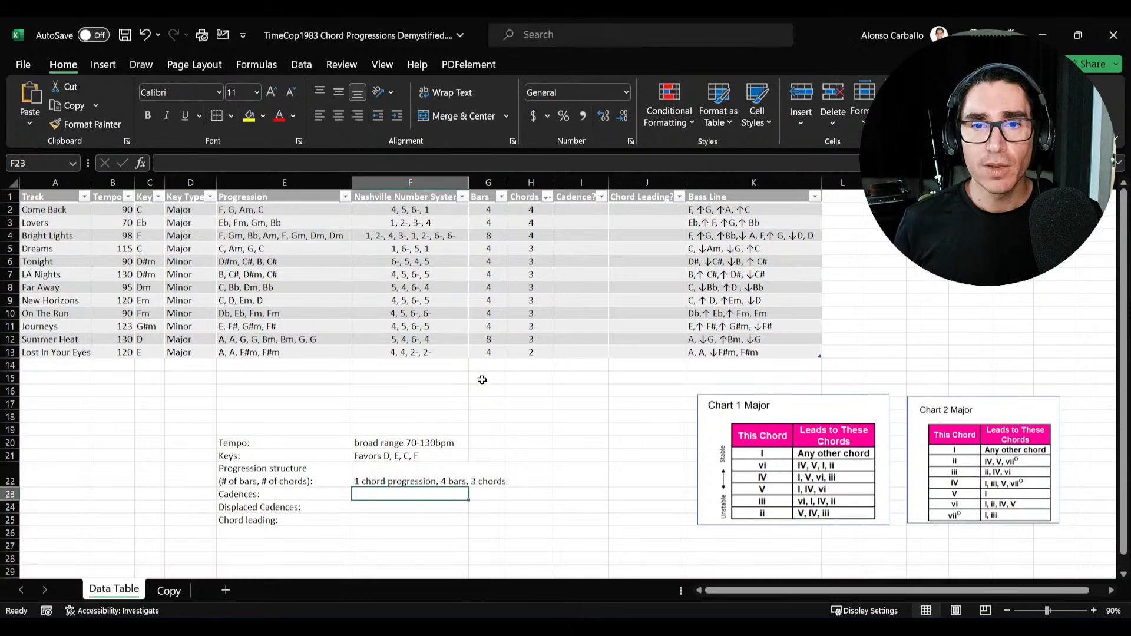
left_click(482, 380)
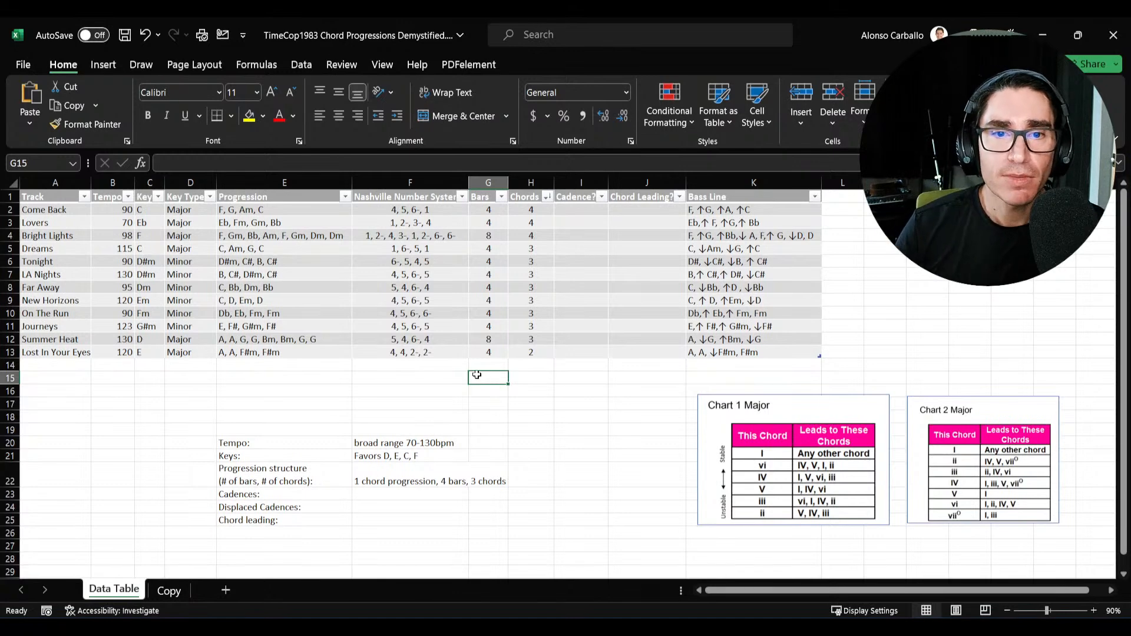
left_click(462, 196)
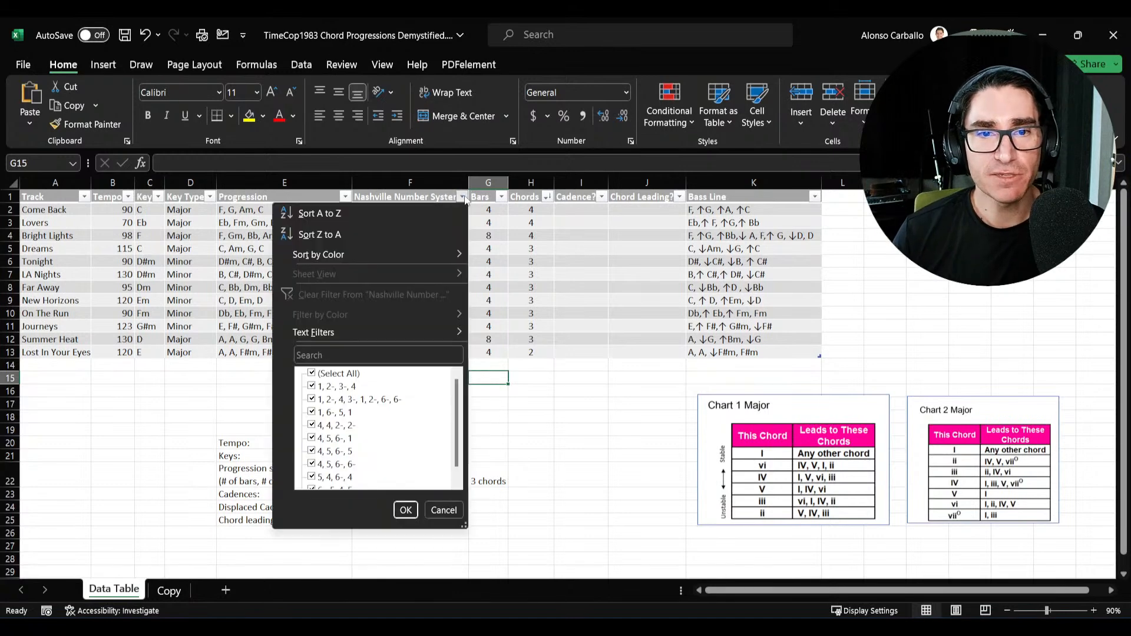
left_click(386, 214)
left_click(425, 261)
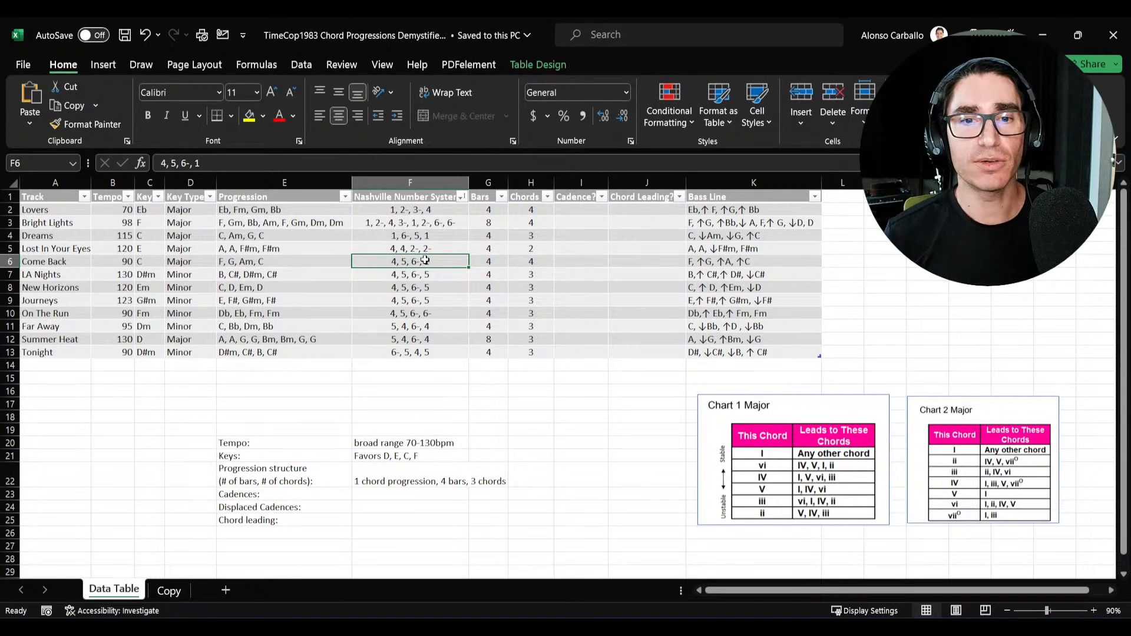
- Examine the Nashville number progressions one by one from Lovers down to Come Back
left_click(438, 210)
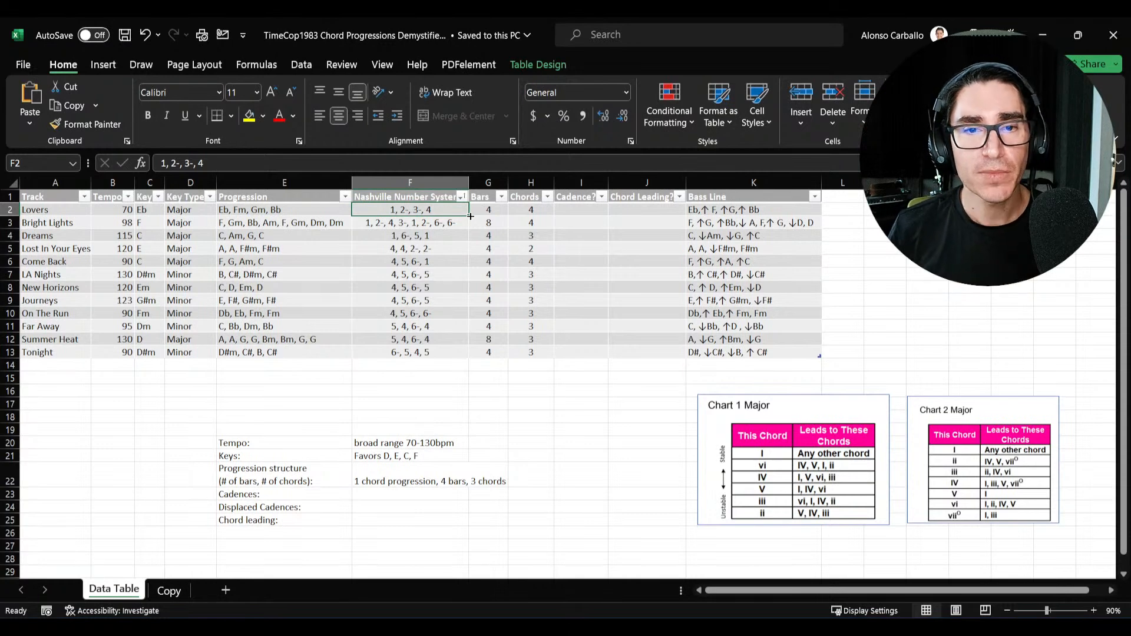
key("Down")
key("Up")
key("Down")
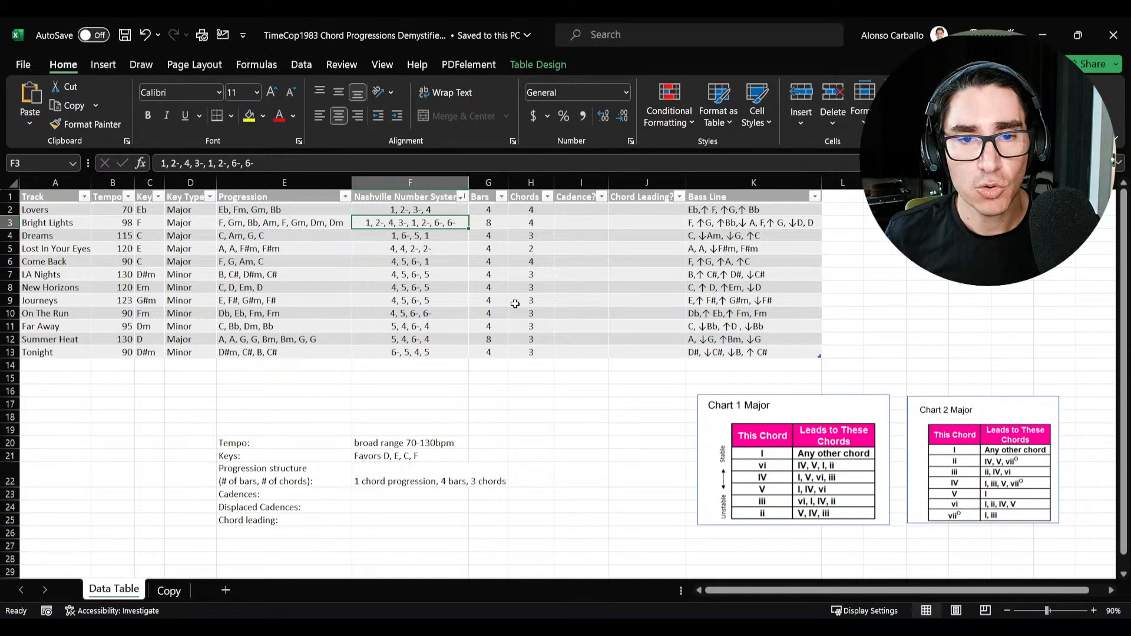
key("Down")
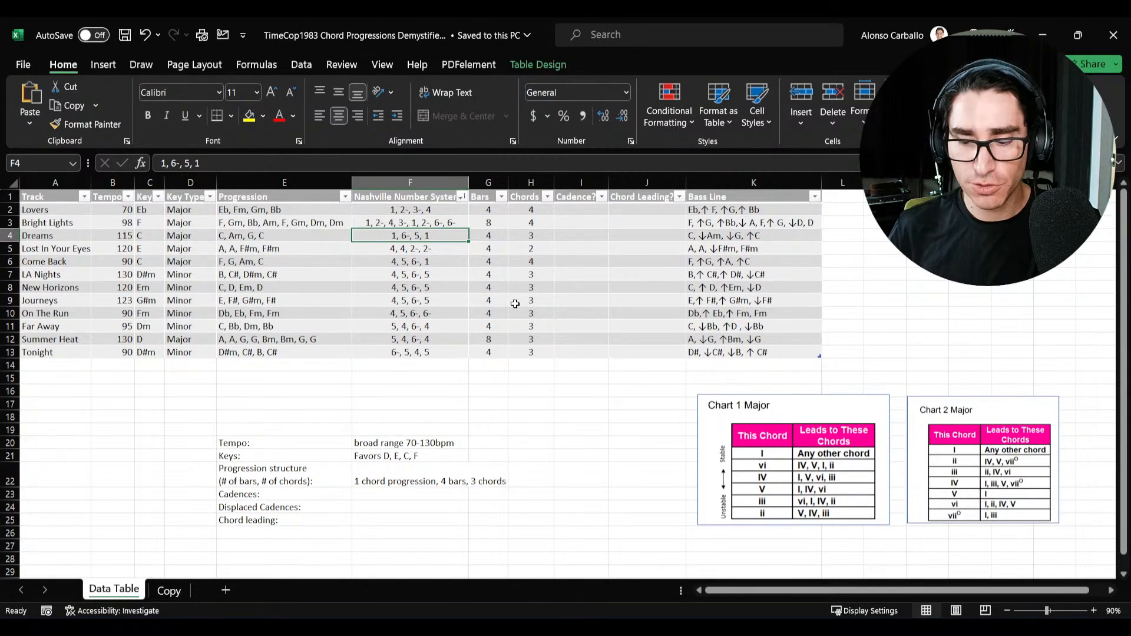
key("Down")
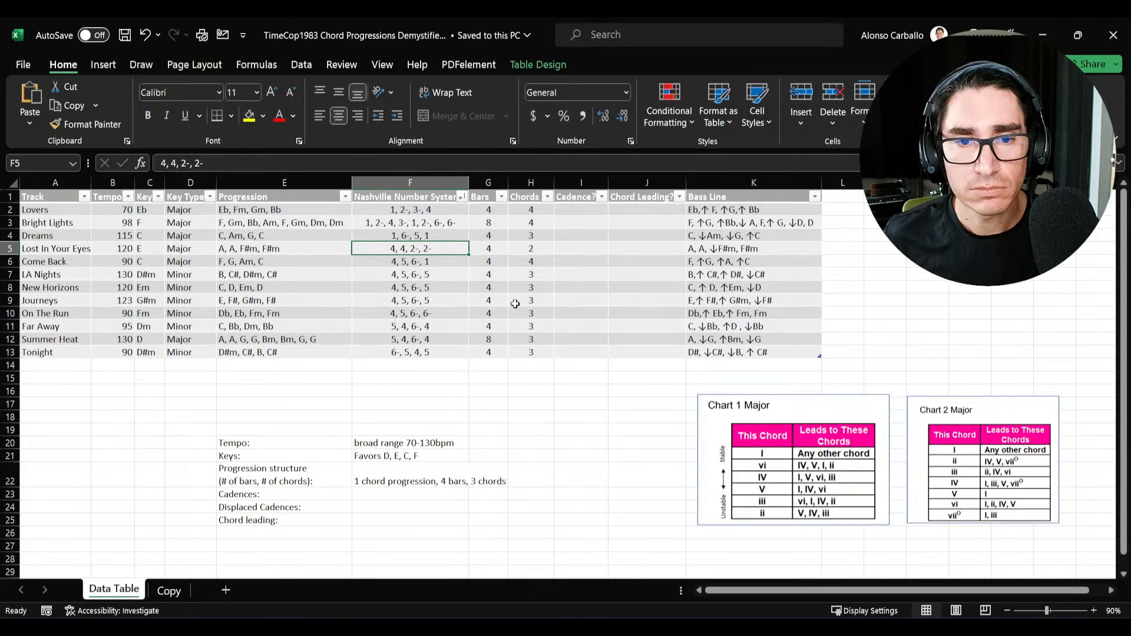
key("Down")
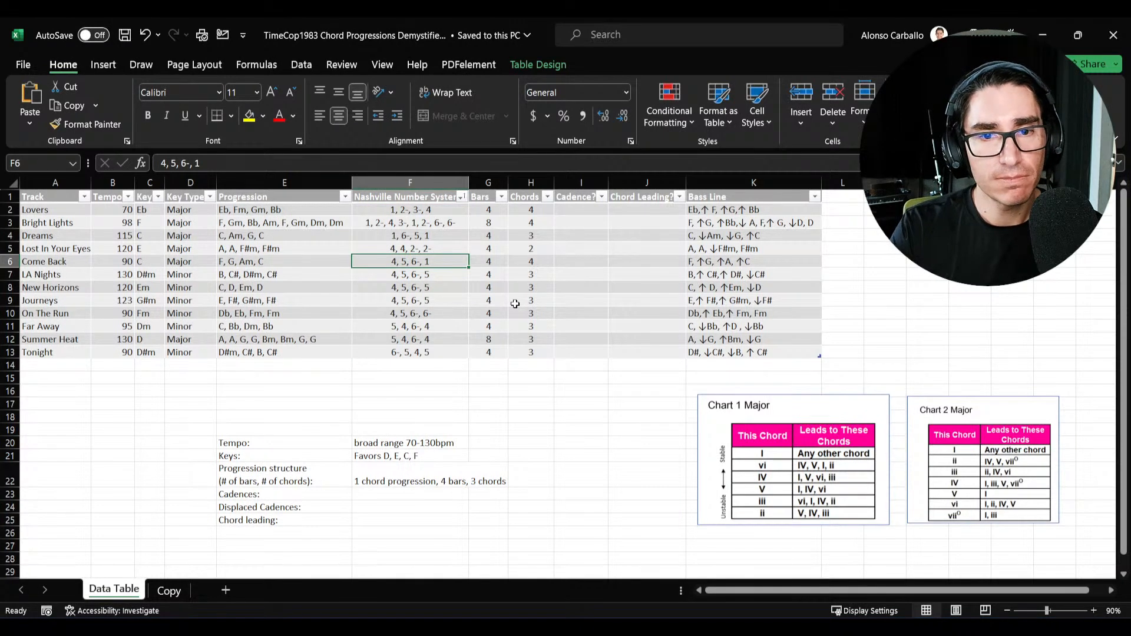
- Examine the remaining Nashville number progressions from LA Nights down to Tonight, comparing them with Come Back
key("Down")
key("Down")
key("Down")
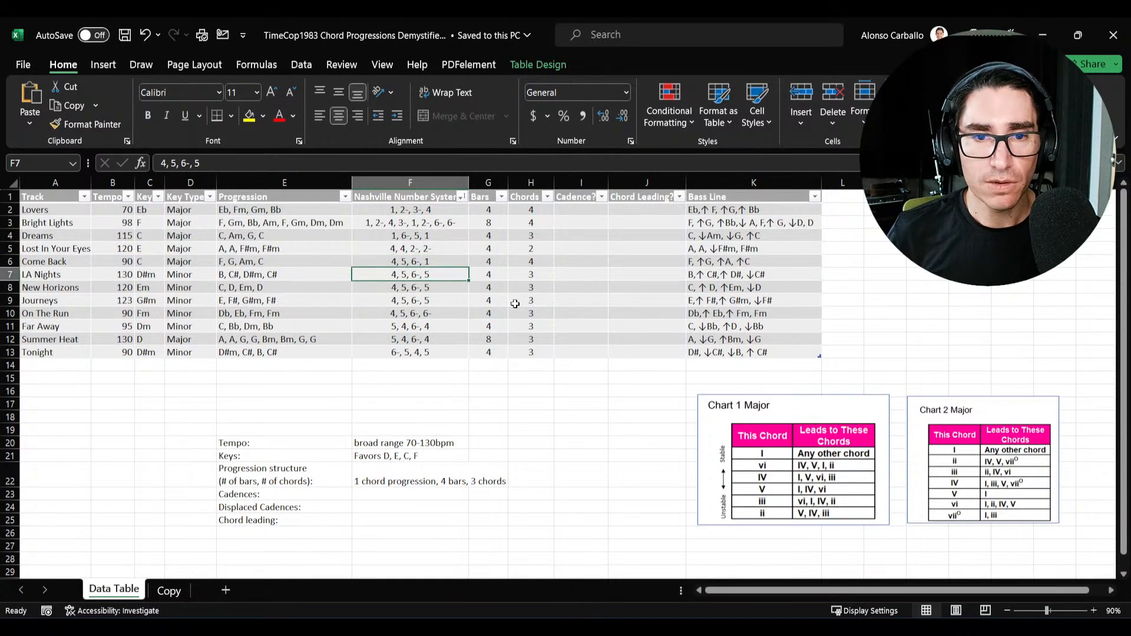
key("Up")
key("Up")
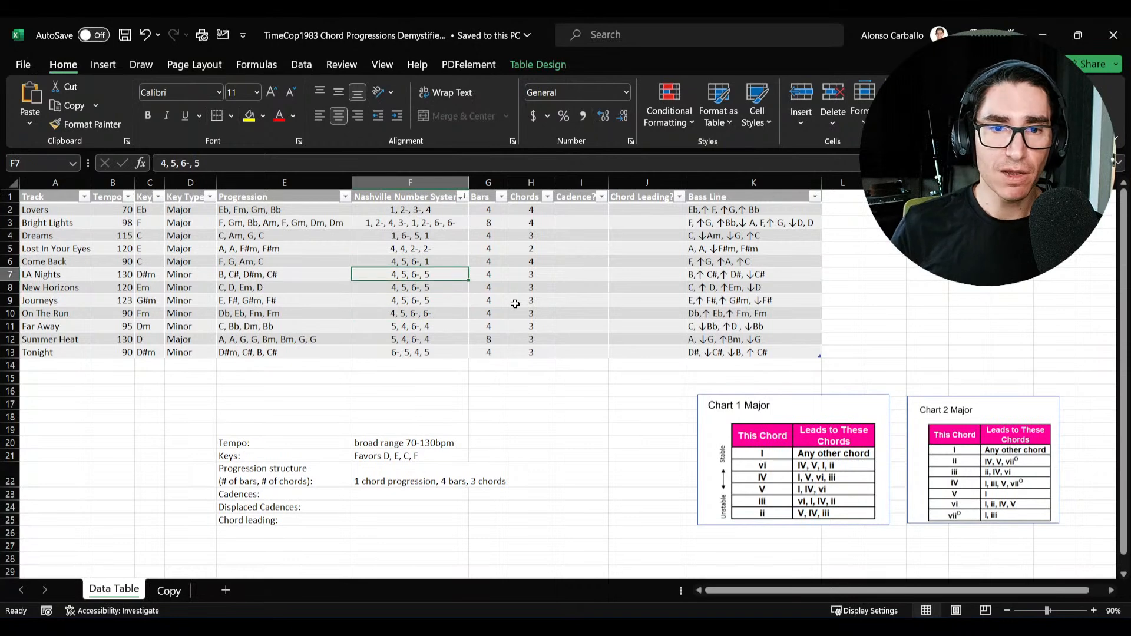
key("Up")
key("Down")
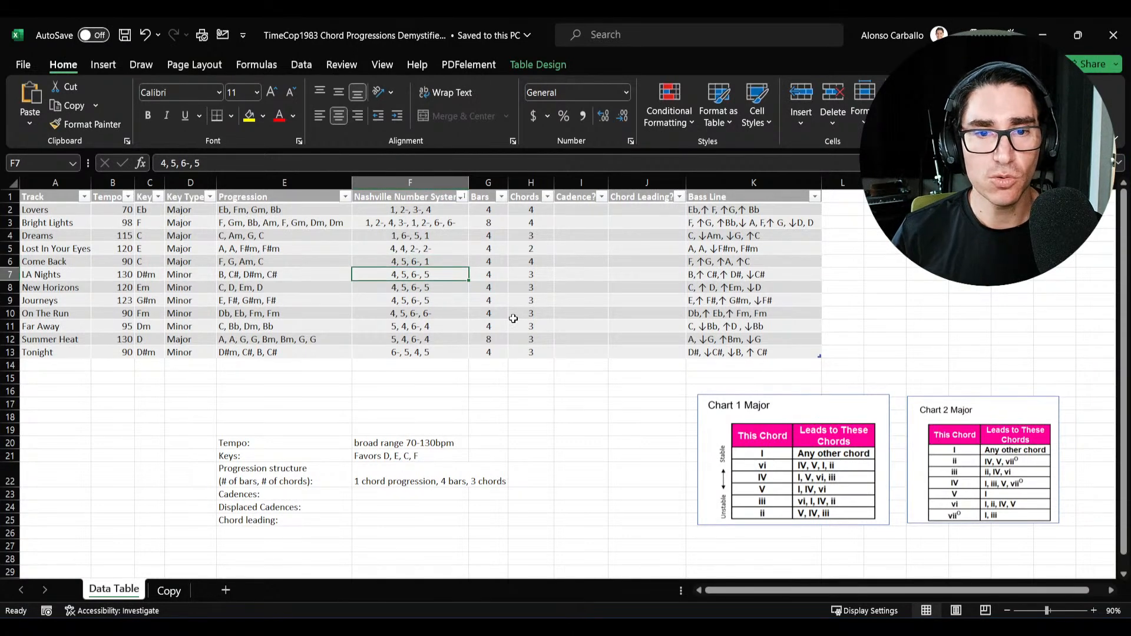
key("Down")
key("Down")
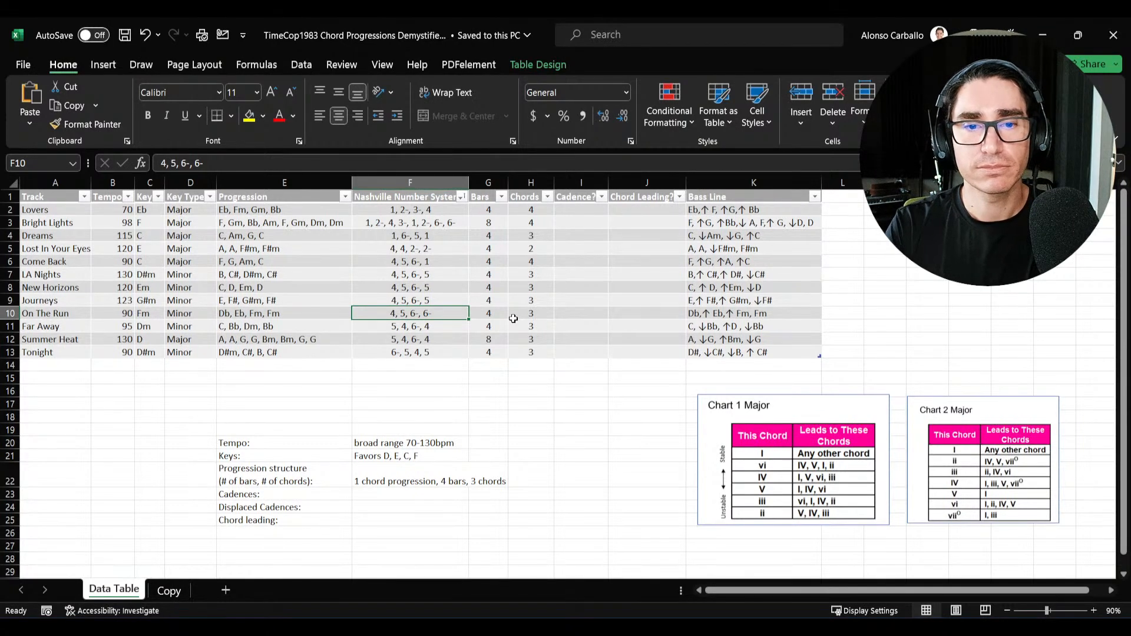
key("Down")
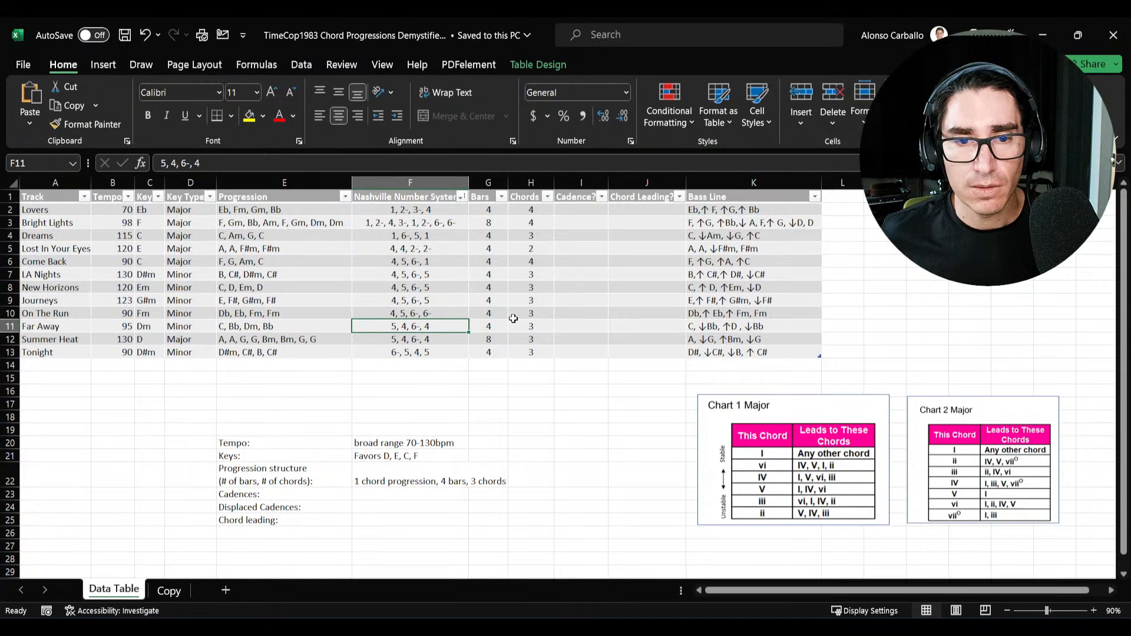
key("Down")
key("Down")
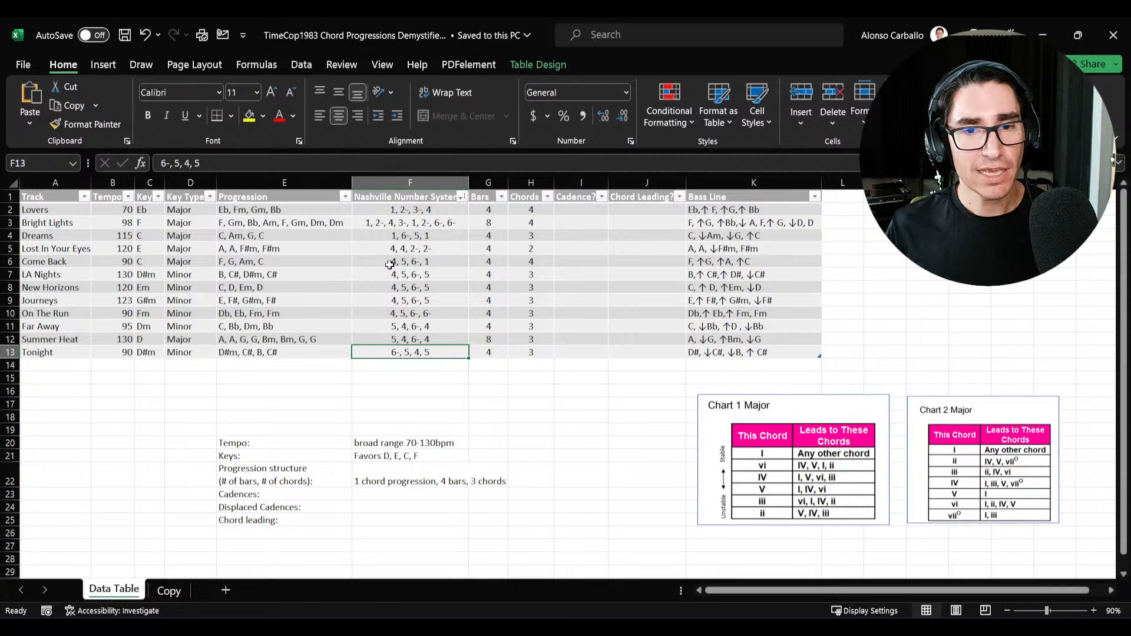
- Compare the Nashville number progressions that start on the 4 chord, from Lost In Your Eyes to On The Run, and continue to Far Away
left_click(390, 252)
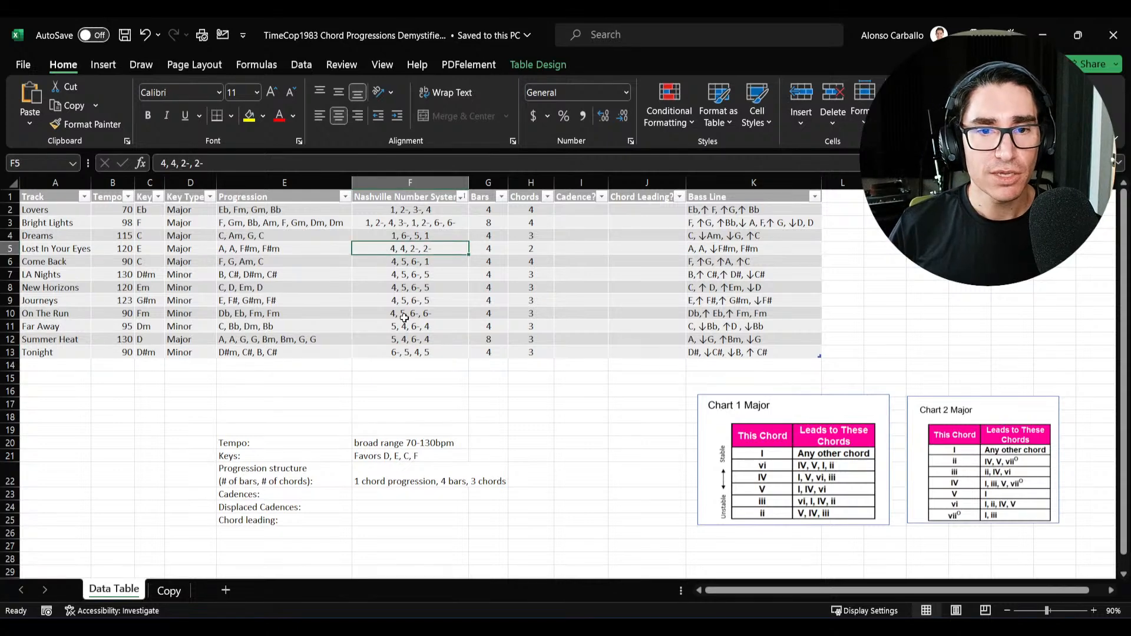
key("Down")
key("Down")
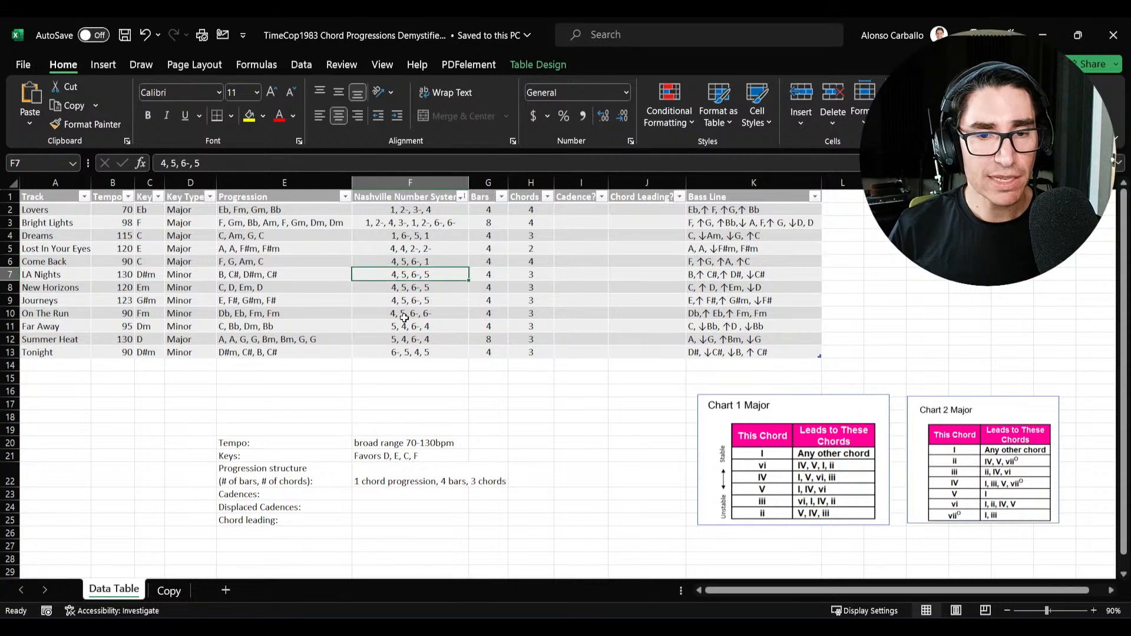
key("Down")
key("Down")
key("Down")
key("Up")
key("Up")
key("Up")
key("Up")
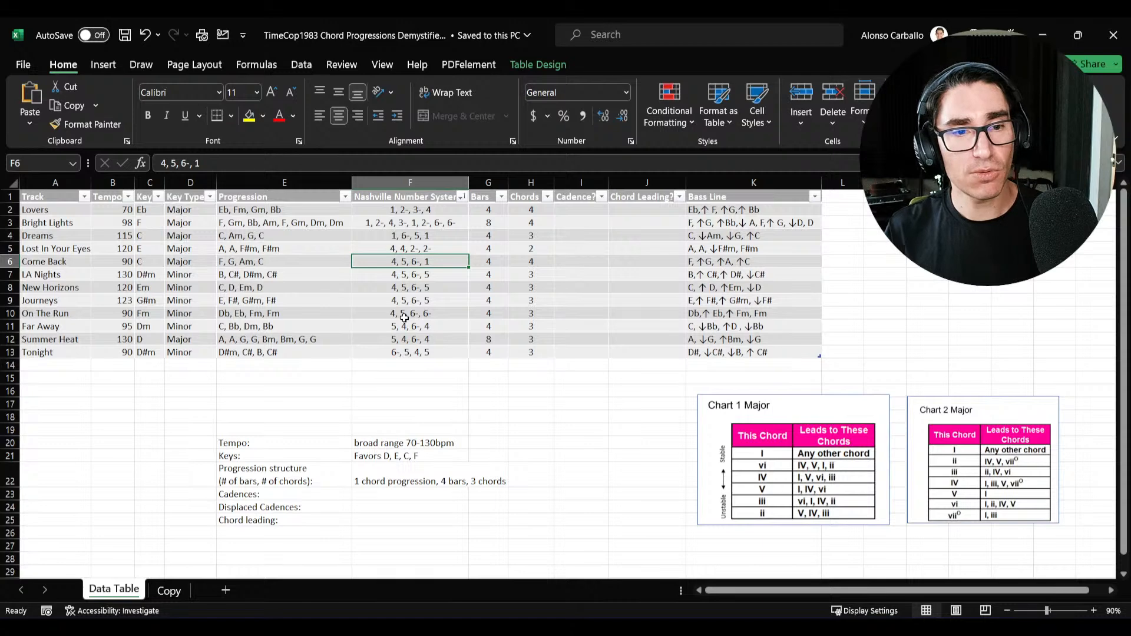
key("Down")
key("Up")
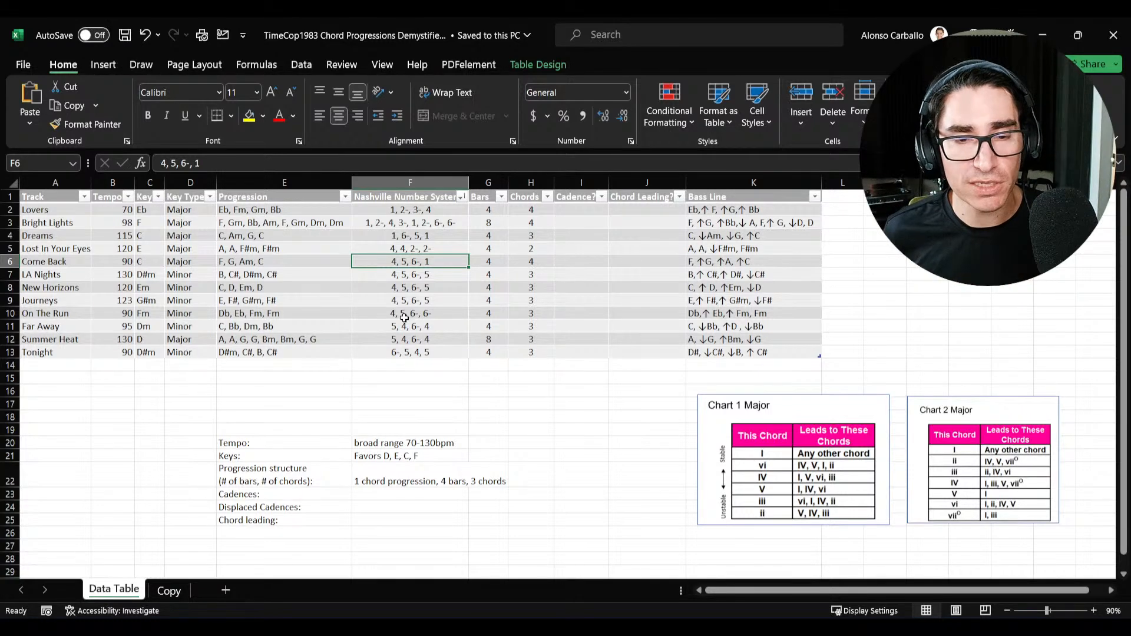
key("Down")
key("Down")
key("Down")
key("Down")
key("Down")
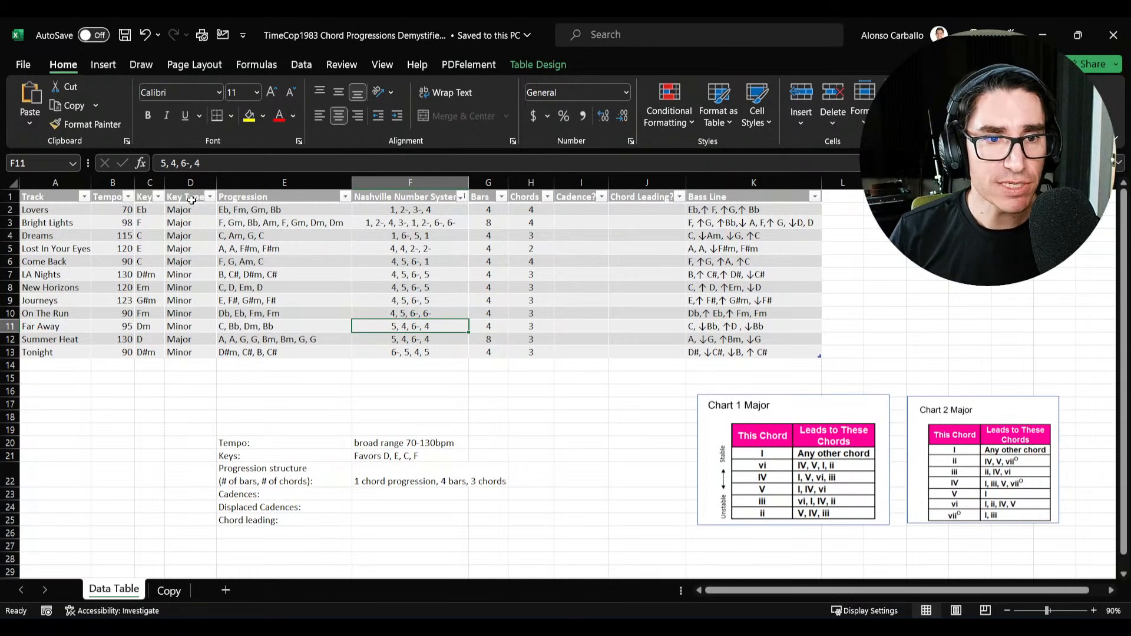
- Sort the table by Key Type from A to Z and count the Major and the Minor tracks
left_click(209, 203)
left_click(82, 217)
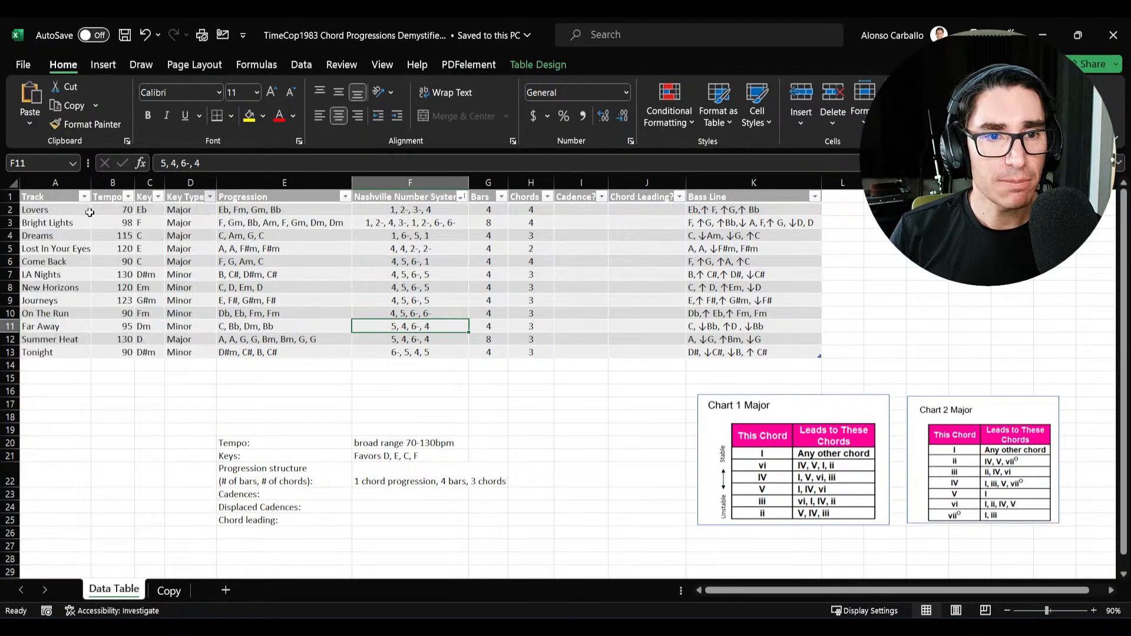
left_click_drag(190, 210, 189, 276)
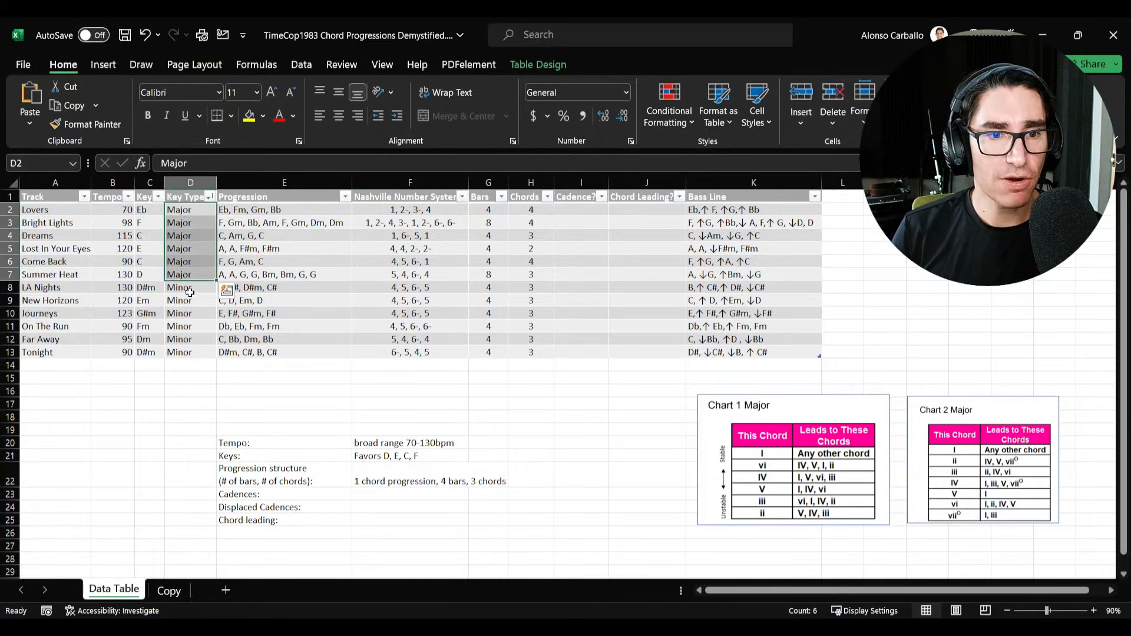
left_click_drag(190, 290, 184, 353)
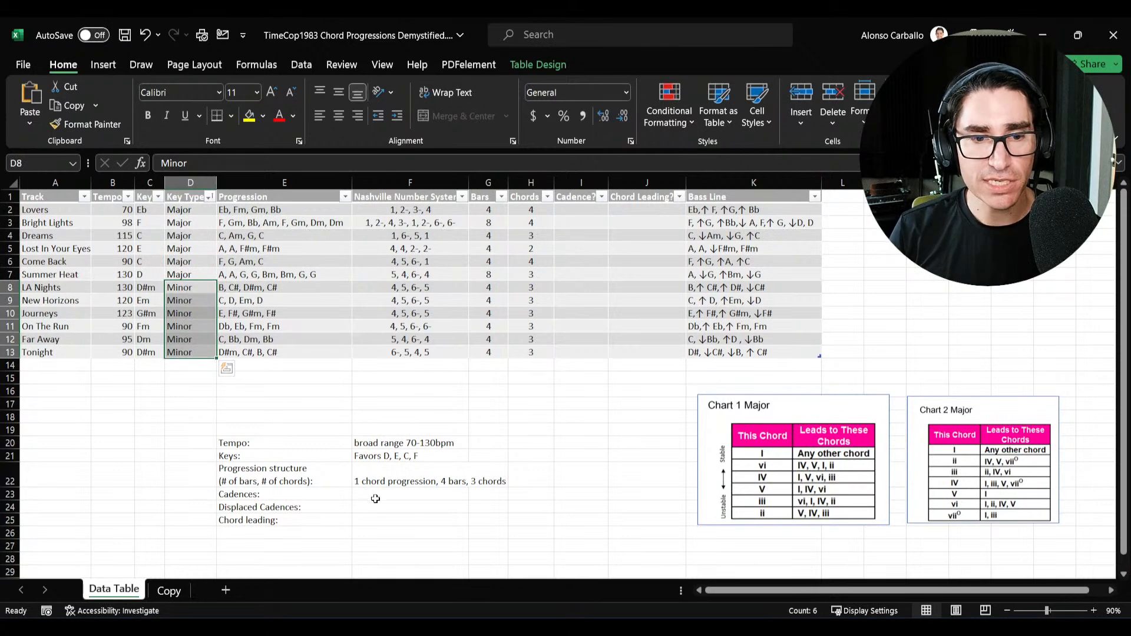
- Enter "50/50 mix of major and minor" in cell F19 above the tempo summary, and save the workbook with cell F23 selected
left_click(360, 429)
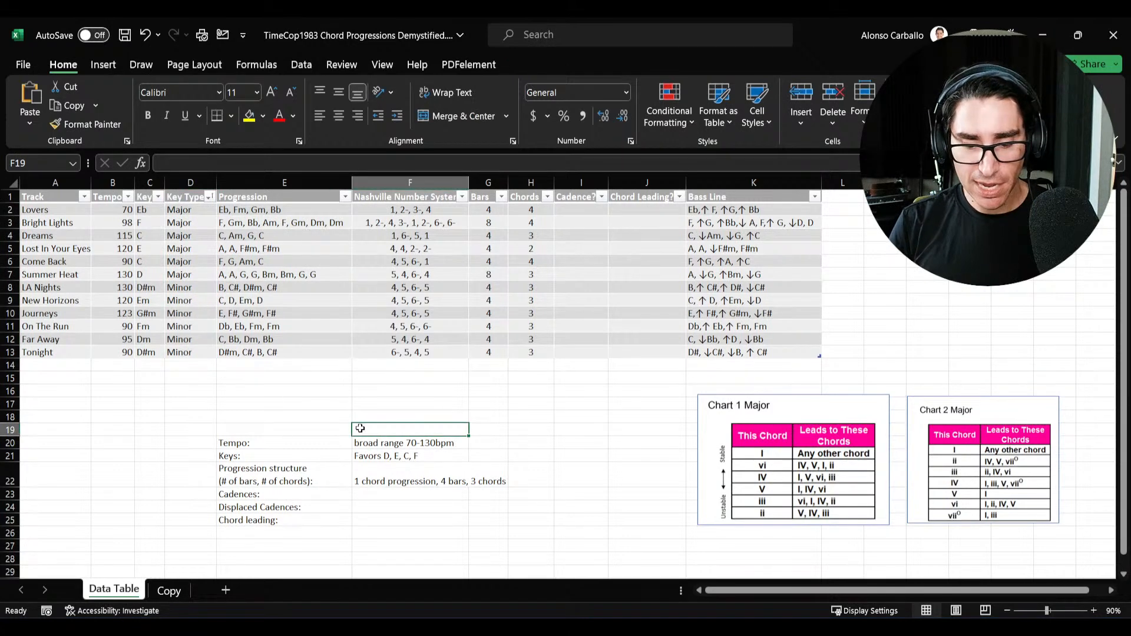
type("50/50 mix")
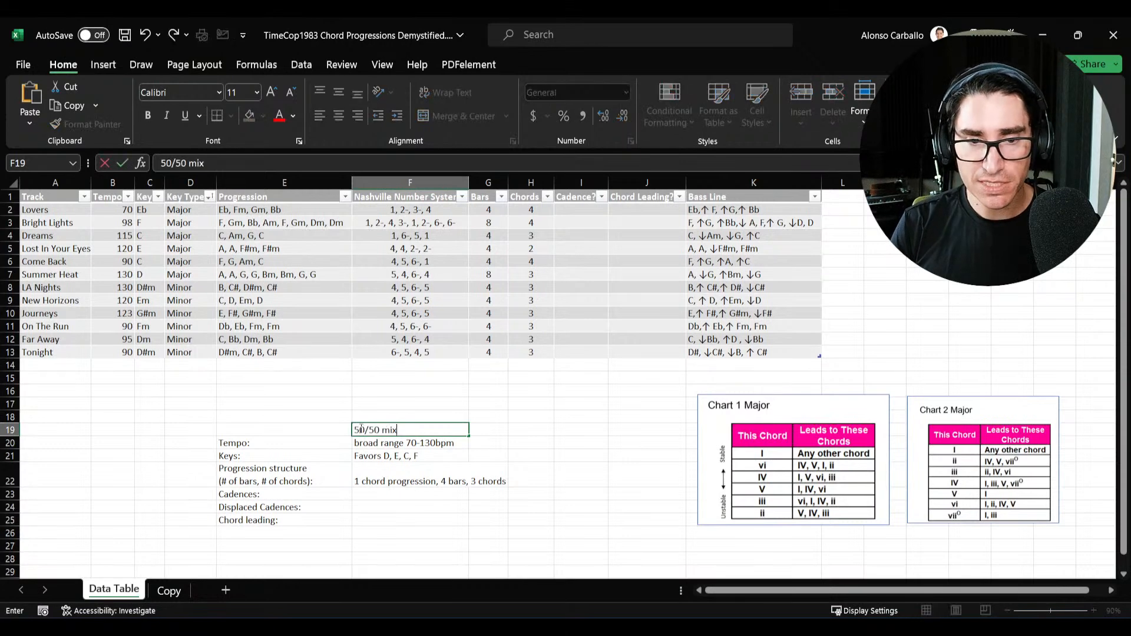
type(" of major and ")
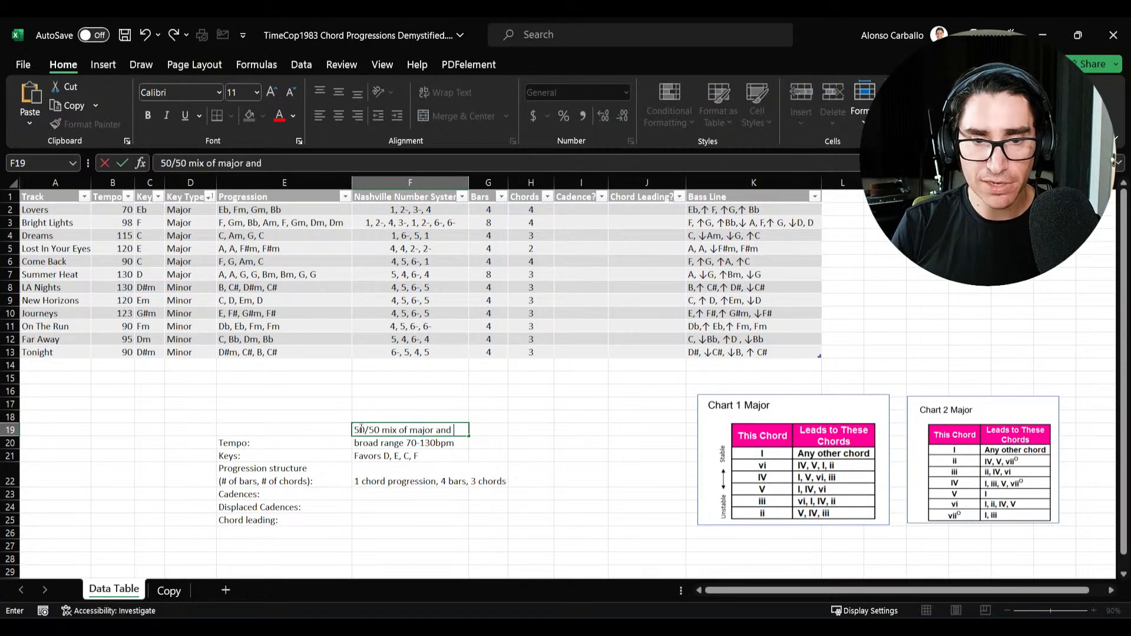
type("minor")
key("Return")
left_click(359, 431)
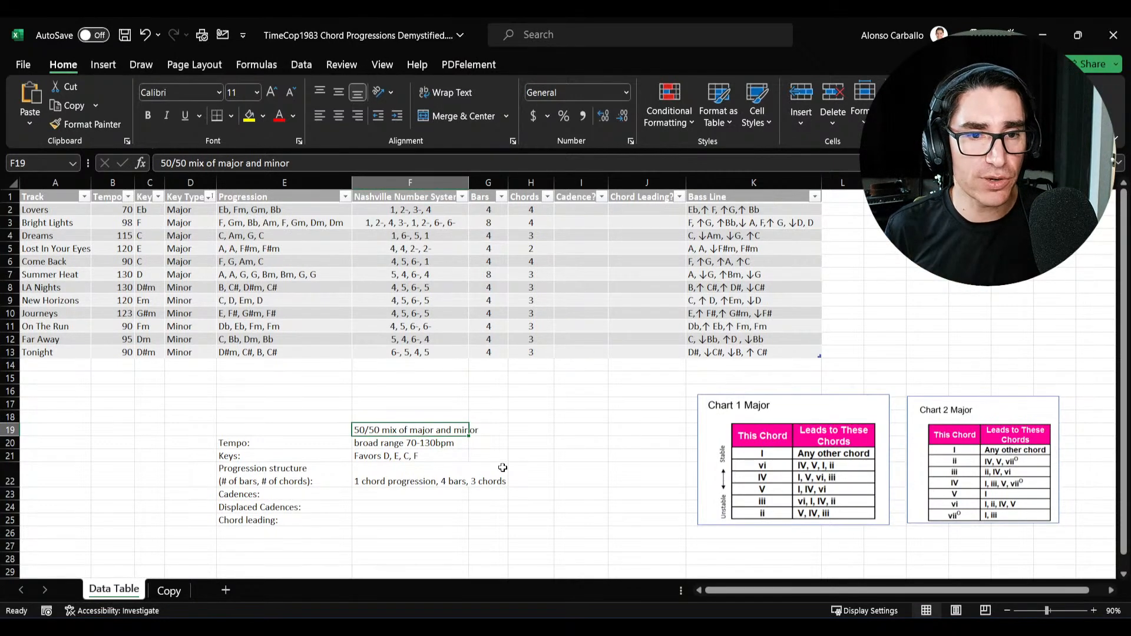
key("Up")
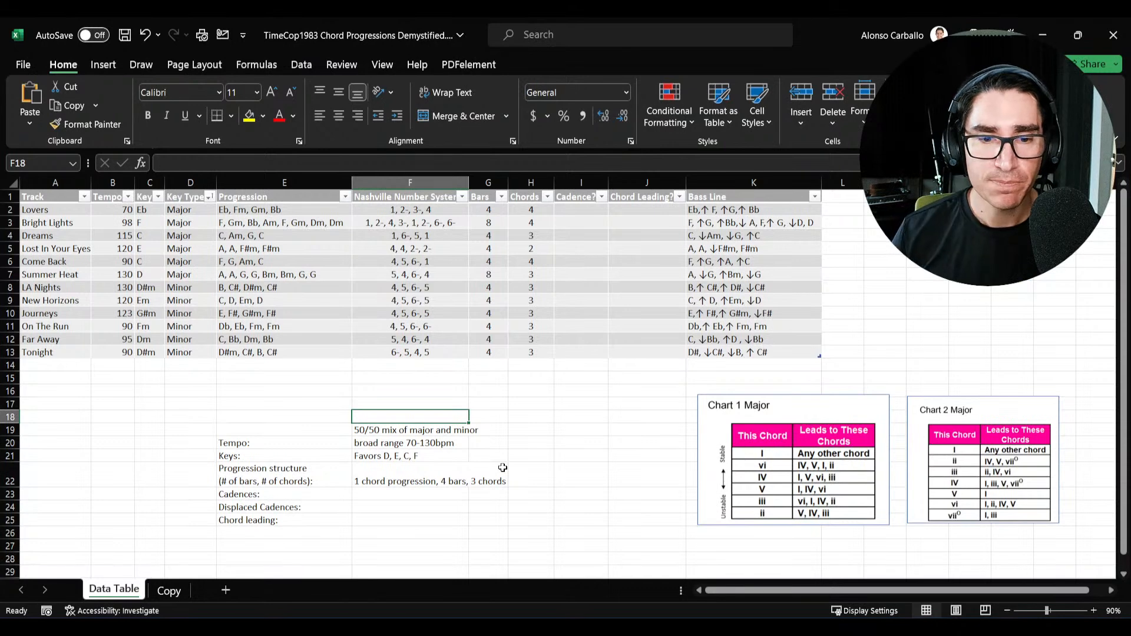
left_click(408, 475)
left_click(391, 494)
key("ctrl+s")
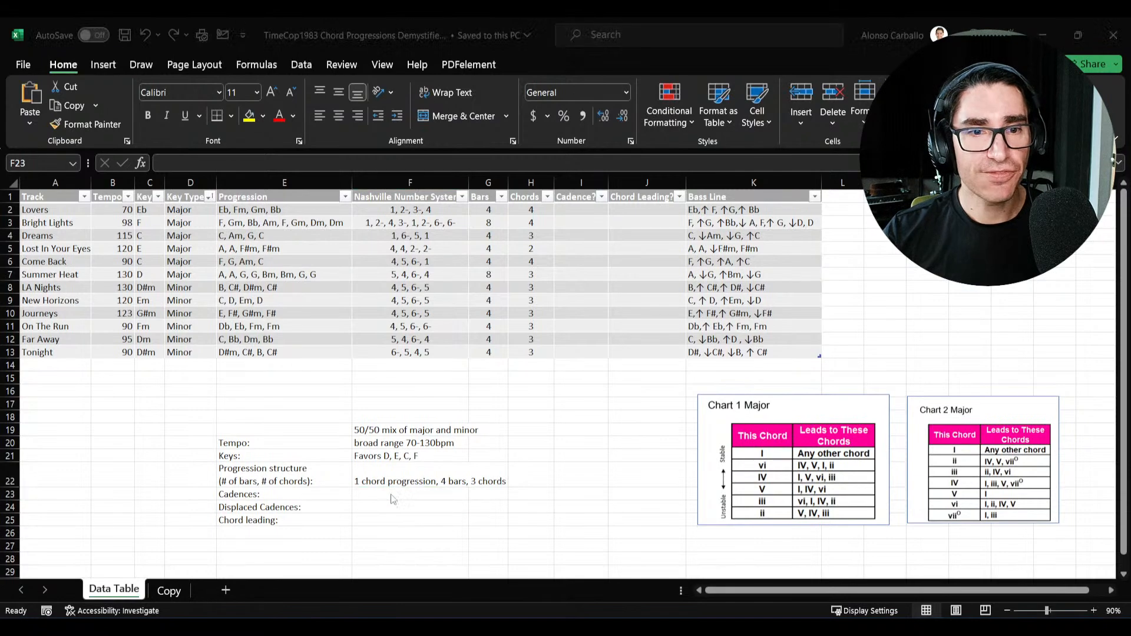
- Start a cadence reference in row 19, entering "Perfect" in A19 and "5>1" in B19
key("alt+Tab")
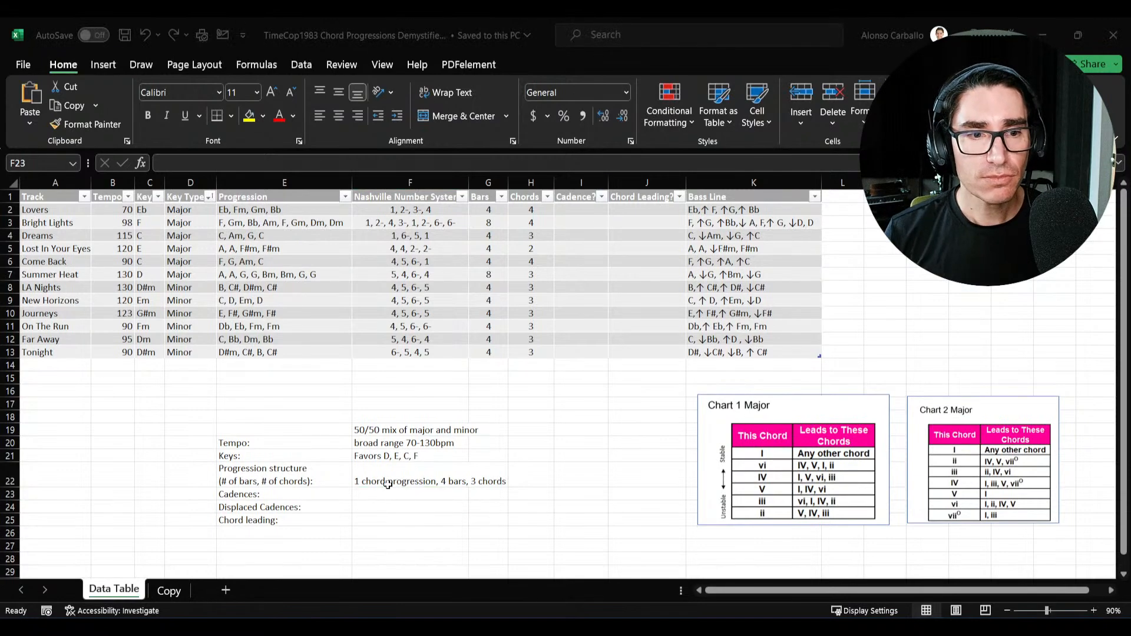
left_click(576, 210)
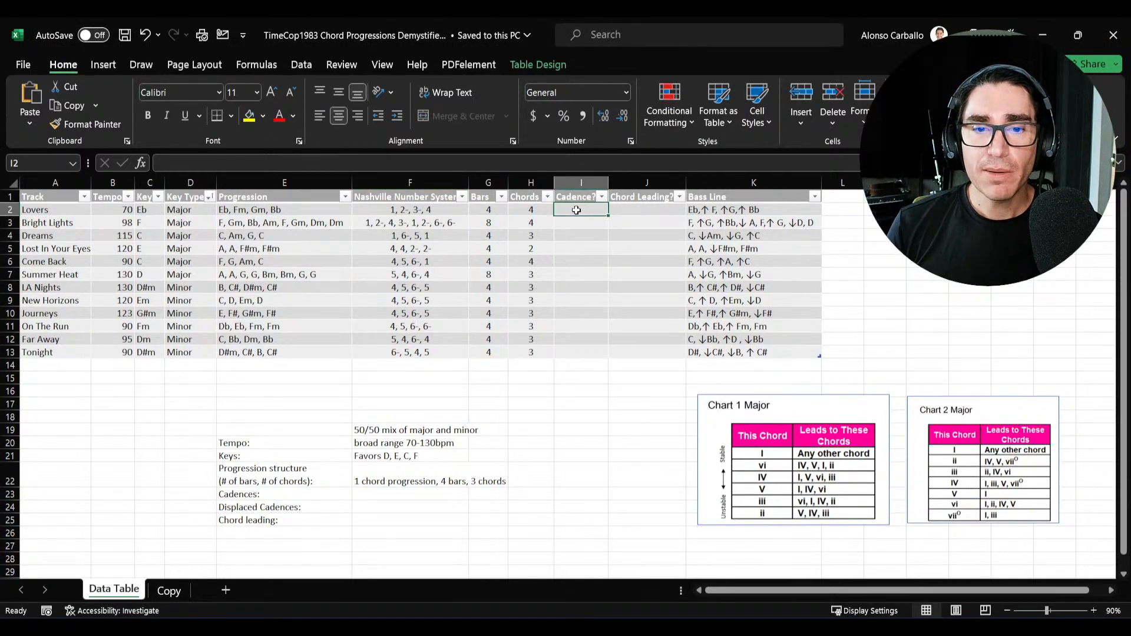
left_click(68, 430)
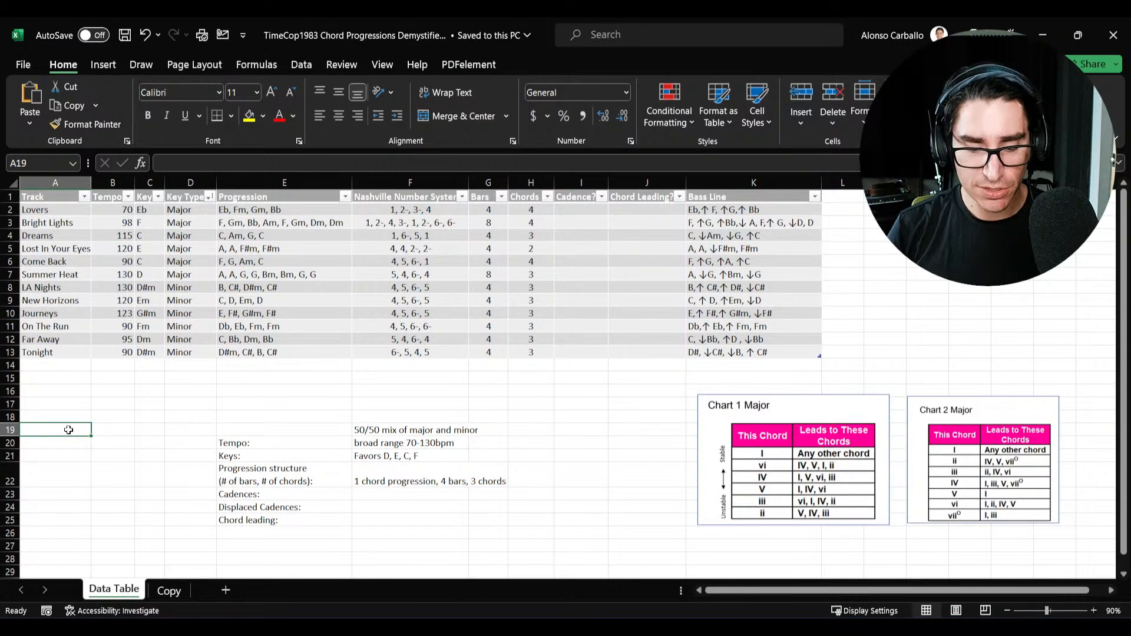
type("Perfect")
key("Tab")
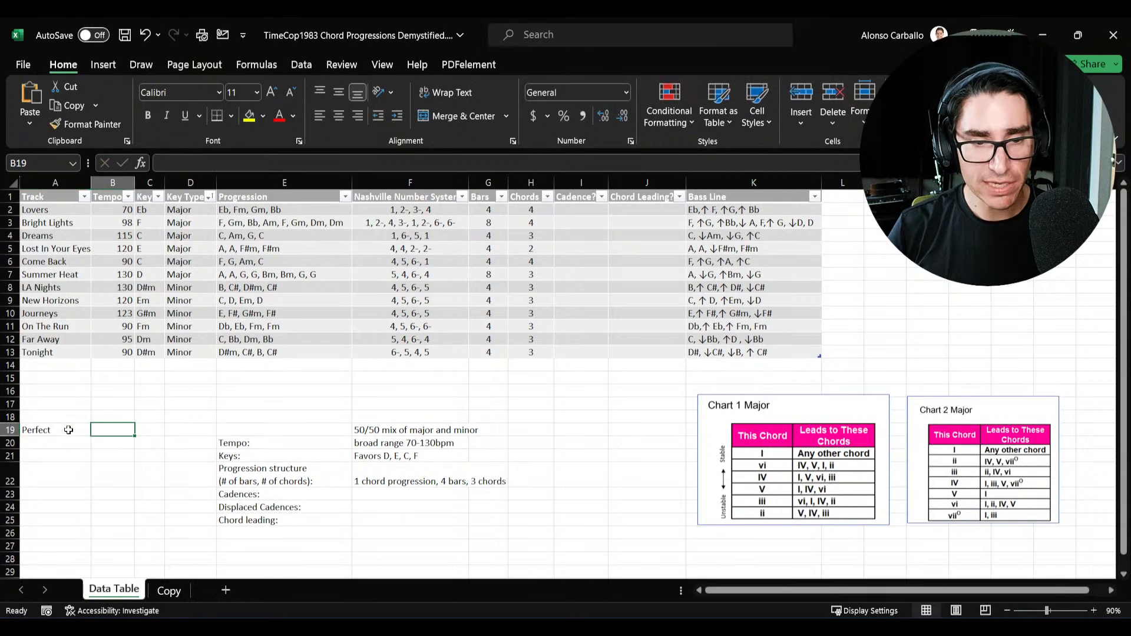
type("5")
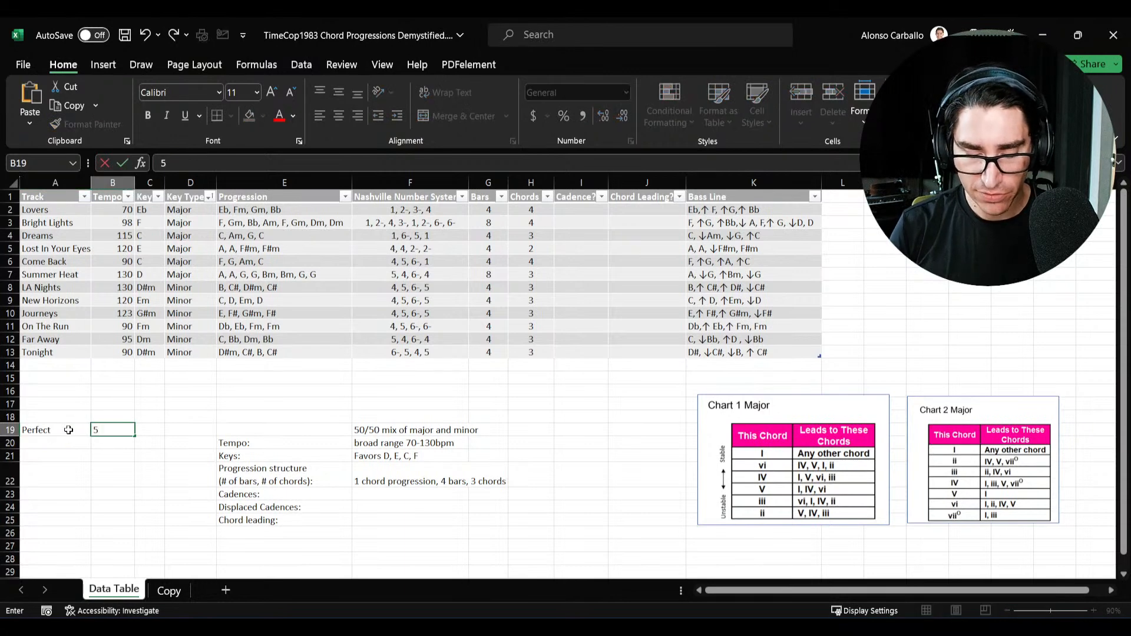
type(">1")
key("Return")
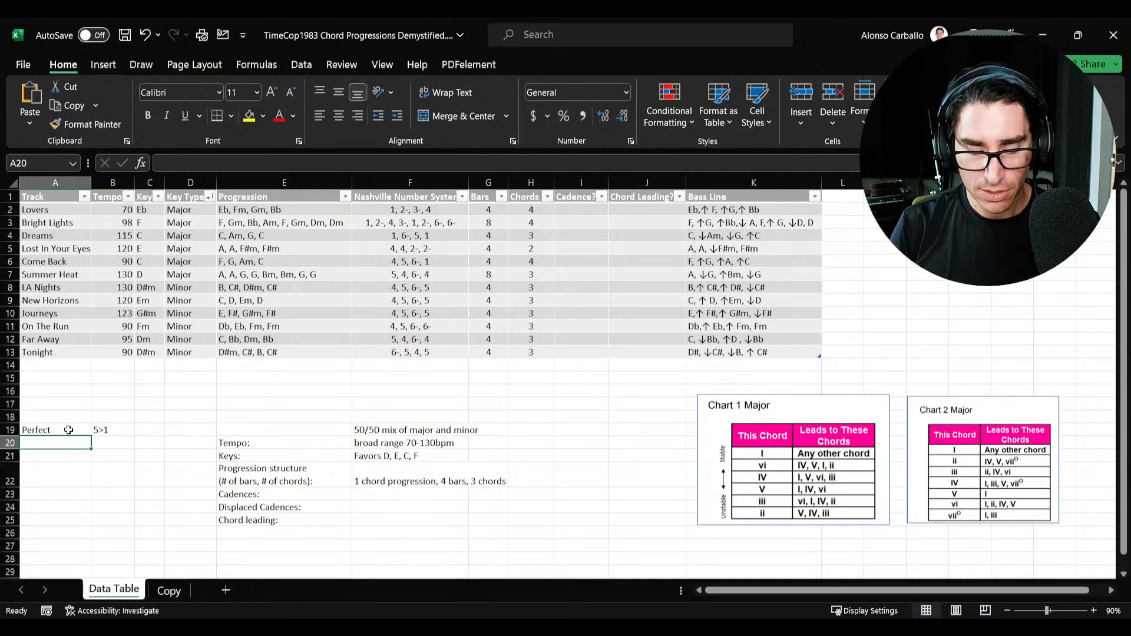
- Add the "Plagal" cadence to the reference in row 20 with the movement "4>1"
type("Plagal")
key("Tab")
type("4>1")
key("Return")
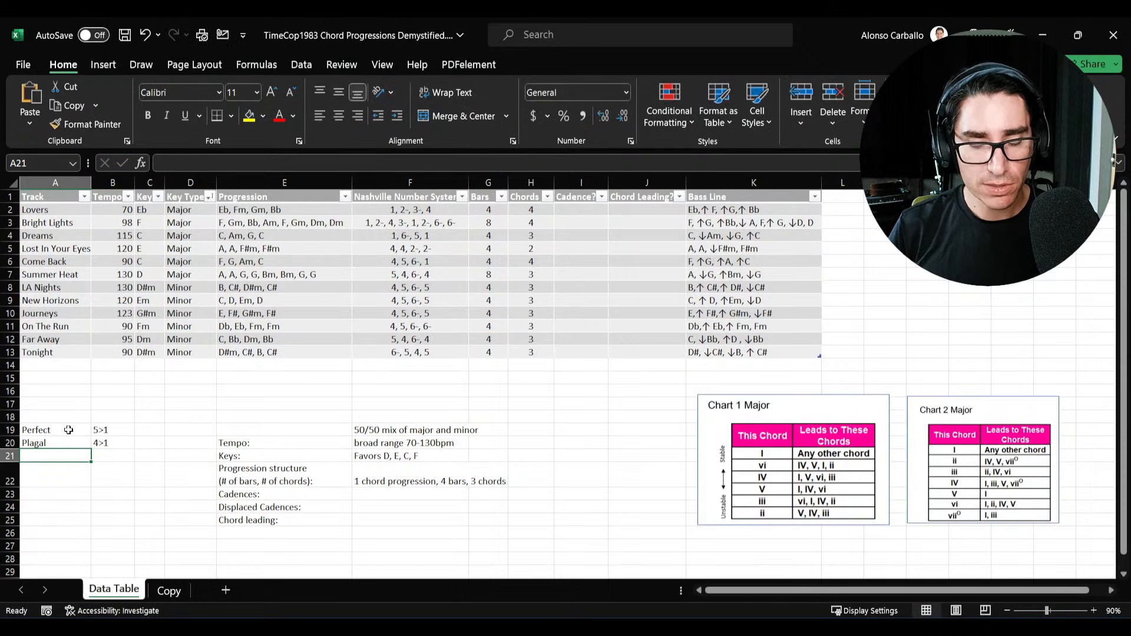
- Add the "Imperfect" cadence to the reference in row 21 with the movement "4>5"
type("IMp")
key("BackSpace")
type("mp")
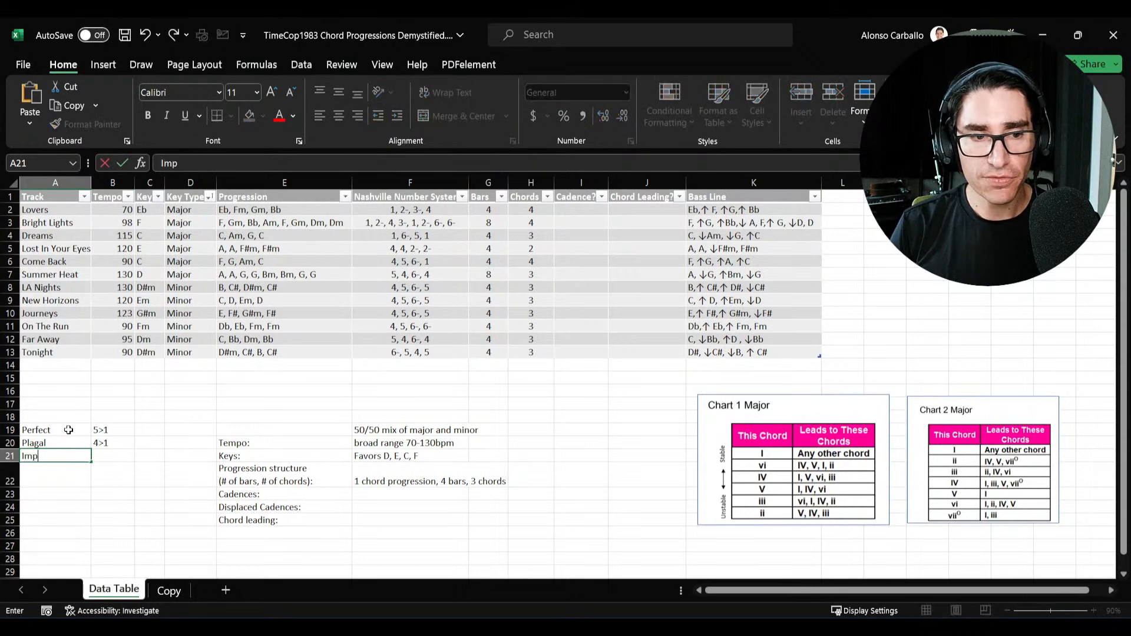
type("erfect")
key("Tab")
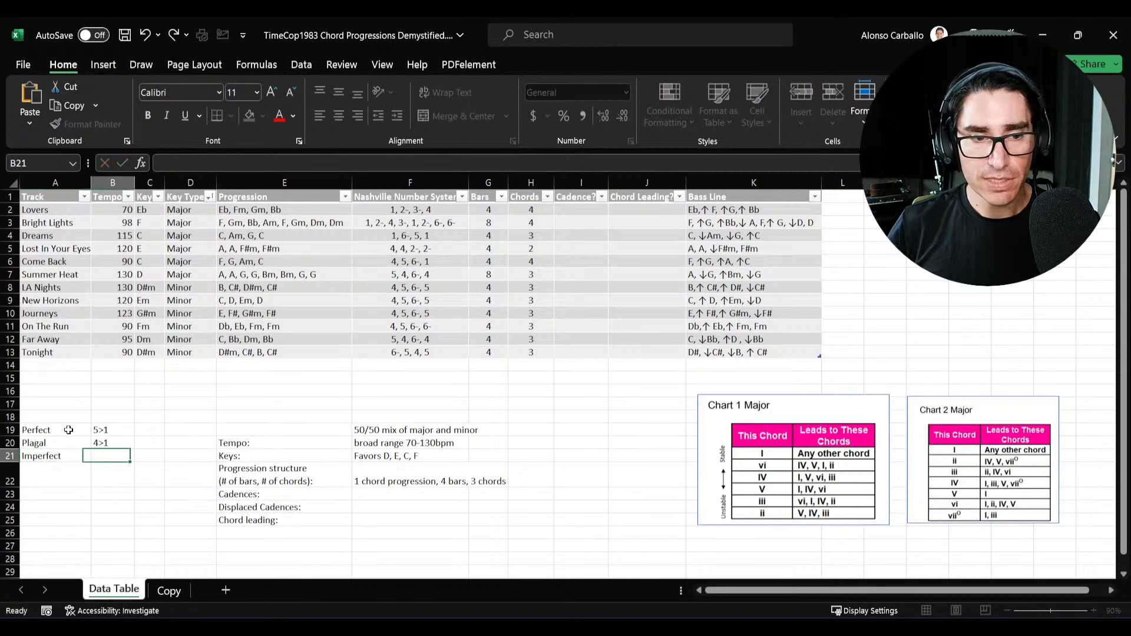
type("$")
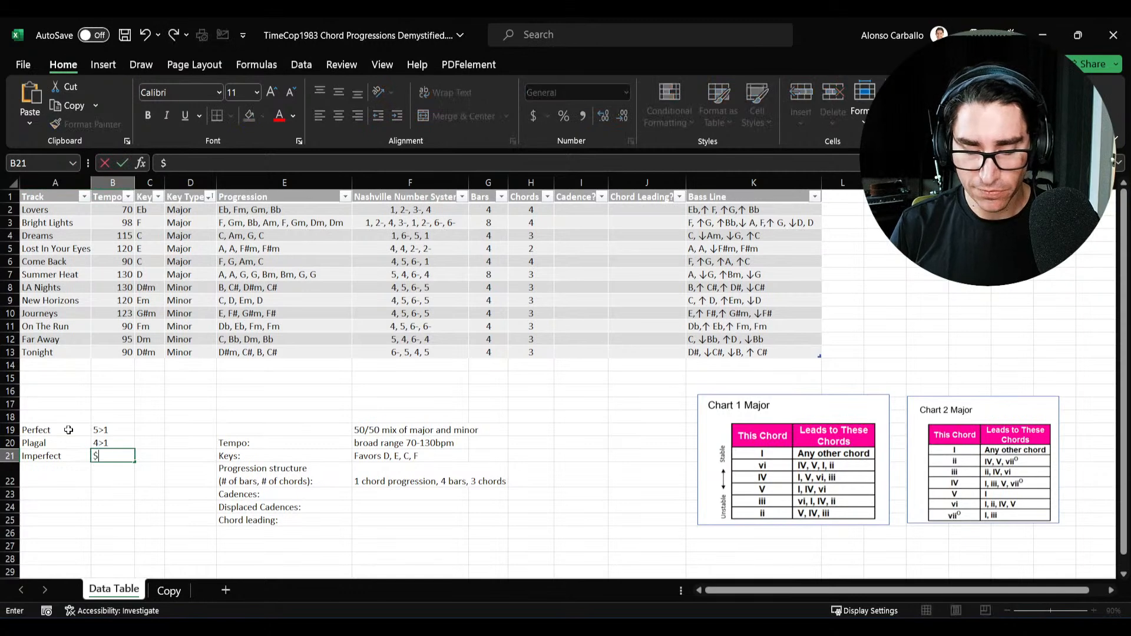
key("BackSpace")
key("BackSpace")
key("BackSpace")
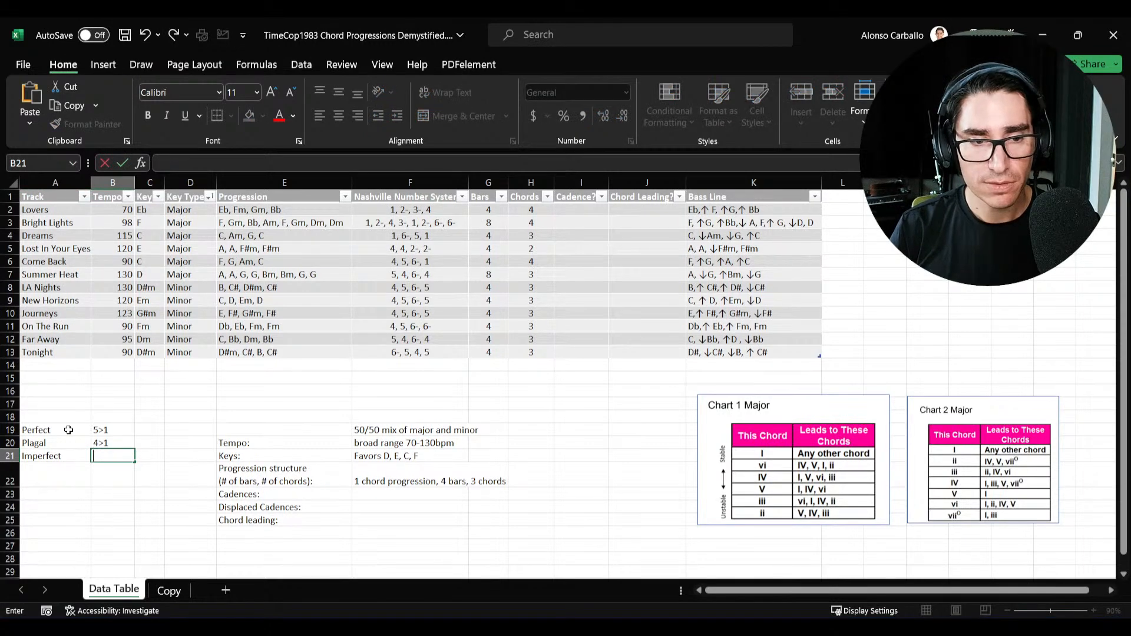
key("Return")
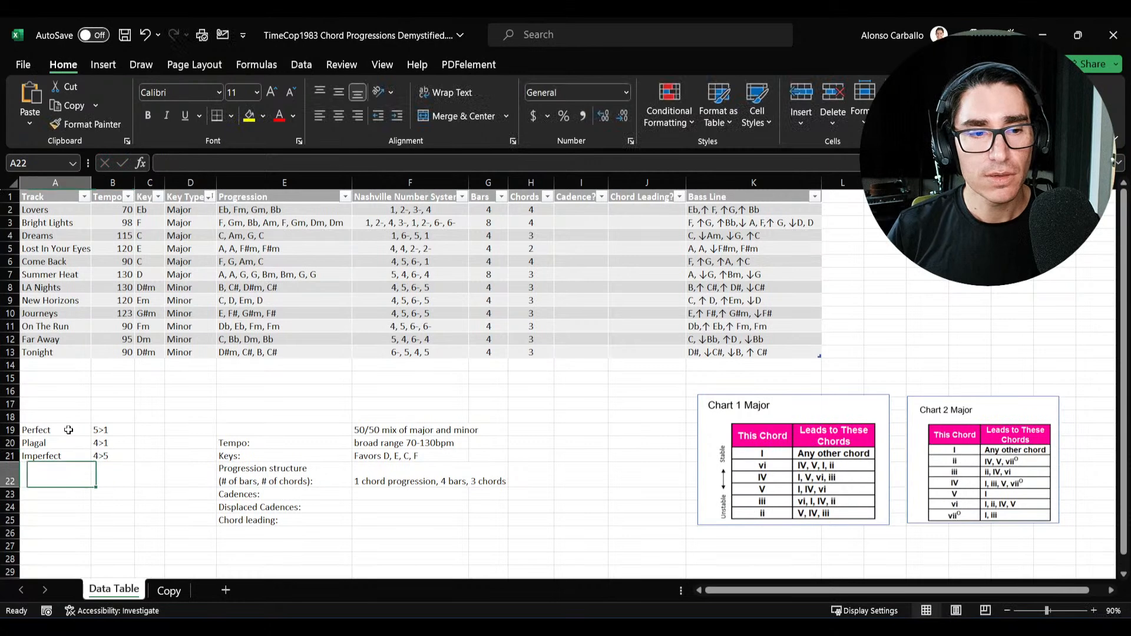
- Add the "Deceptive" cadence to the reference in row 22 with the movement "5>6", and return to cell B19
type("Deceptiv")
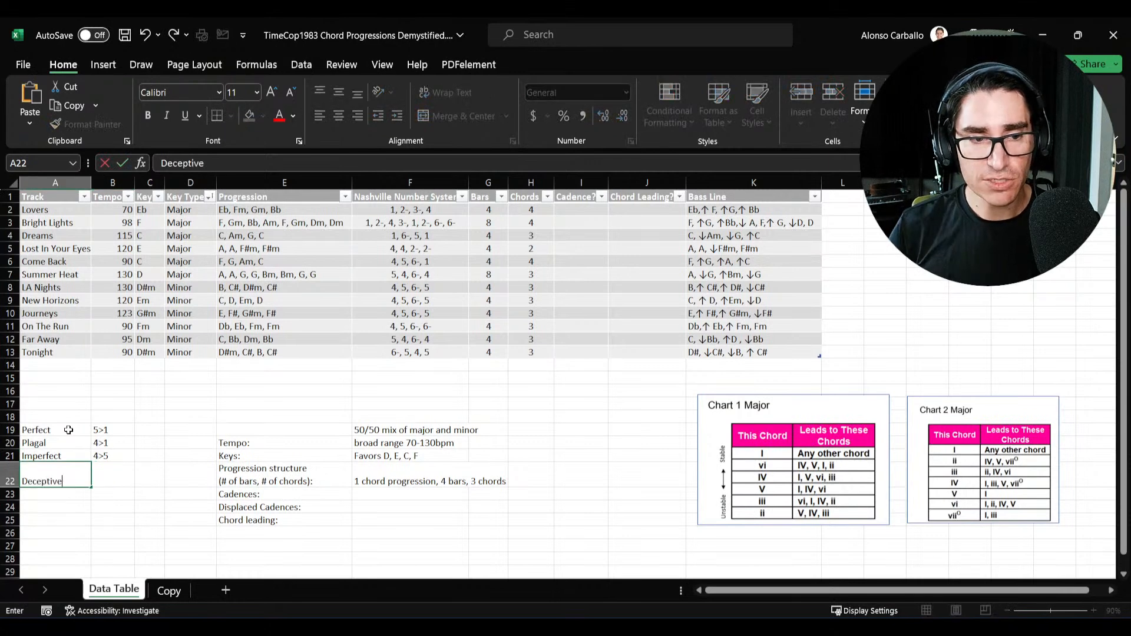
type("e")
key("Tab")
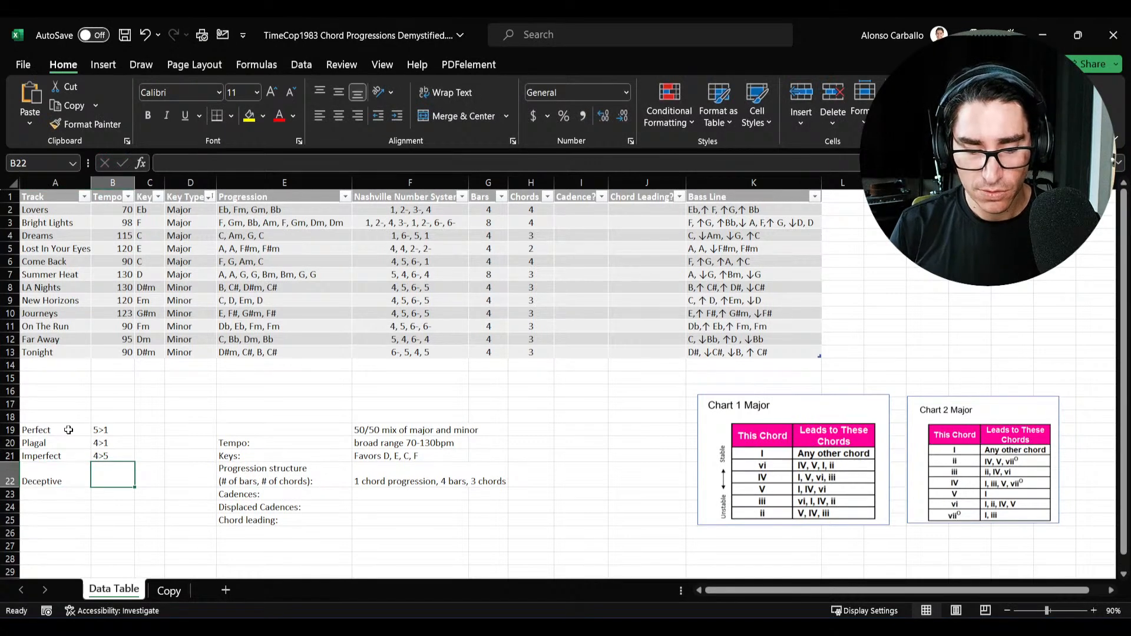
type("5")
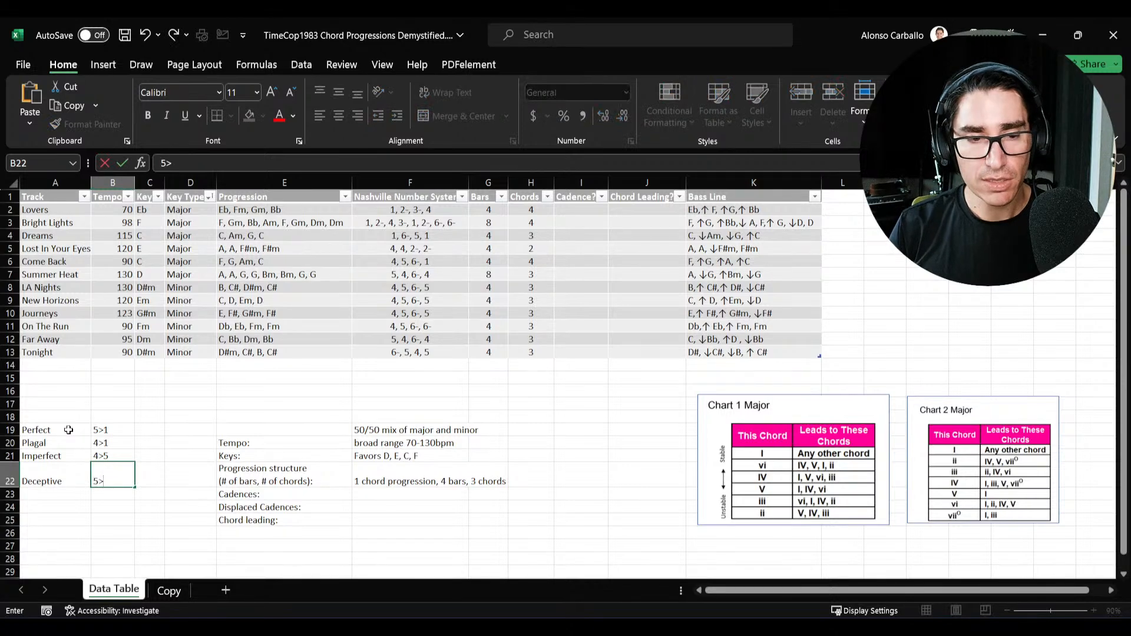
type(">6")
key("Left")
key("Up")
key("Up")
key("Up")
key("Right")
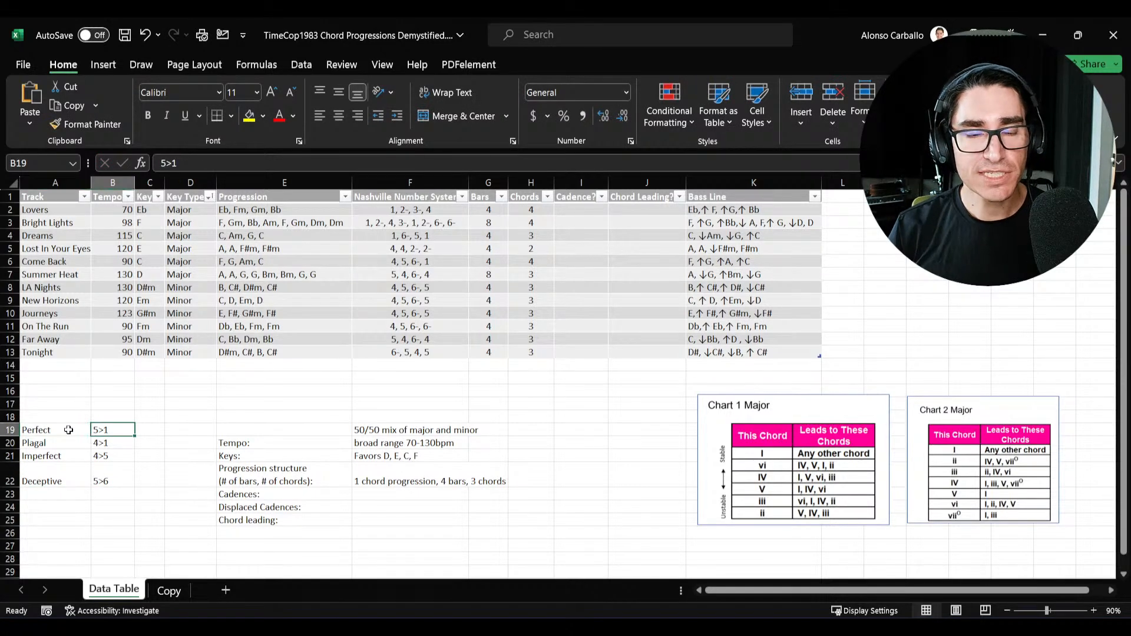
- Compare the Lovers progression with the cadence reference and enter "Plagal" as its cadence in I2
left_click_drag(75, 435, 126, 434)
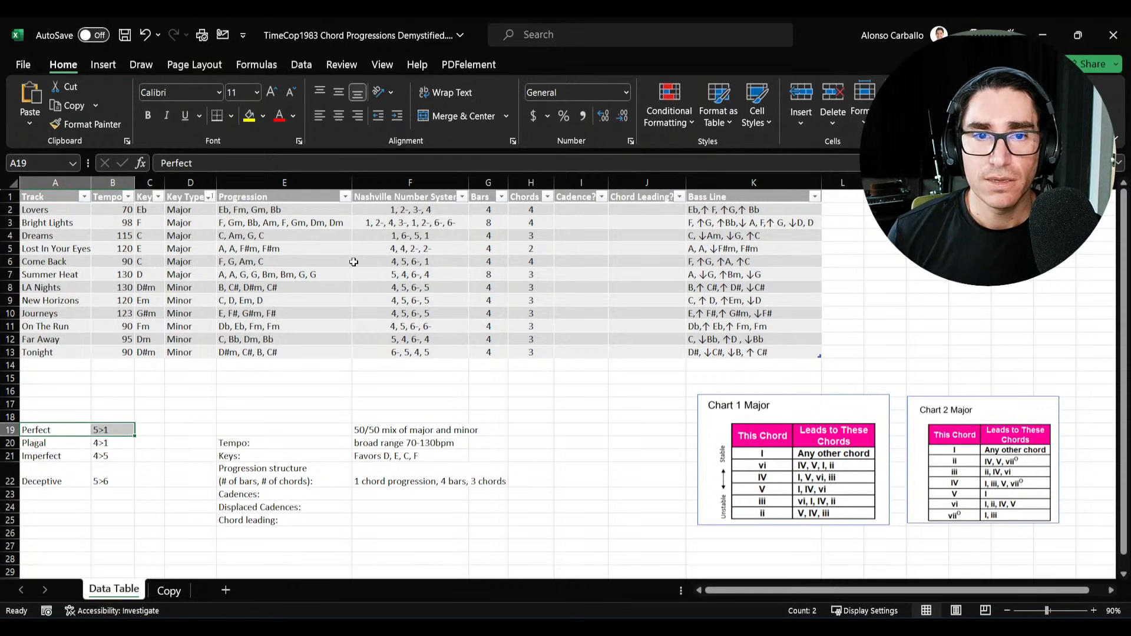
left_click(437, 208)
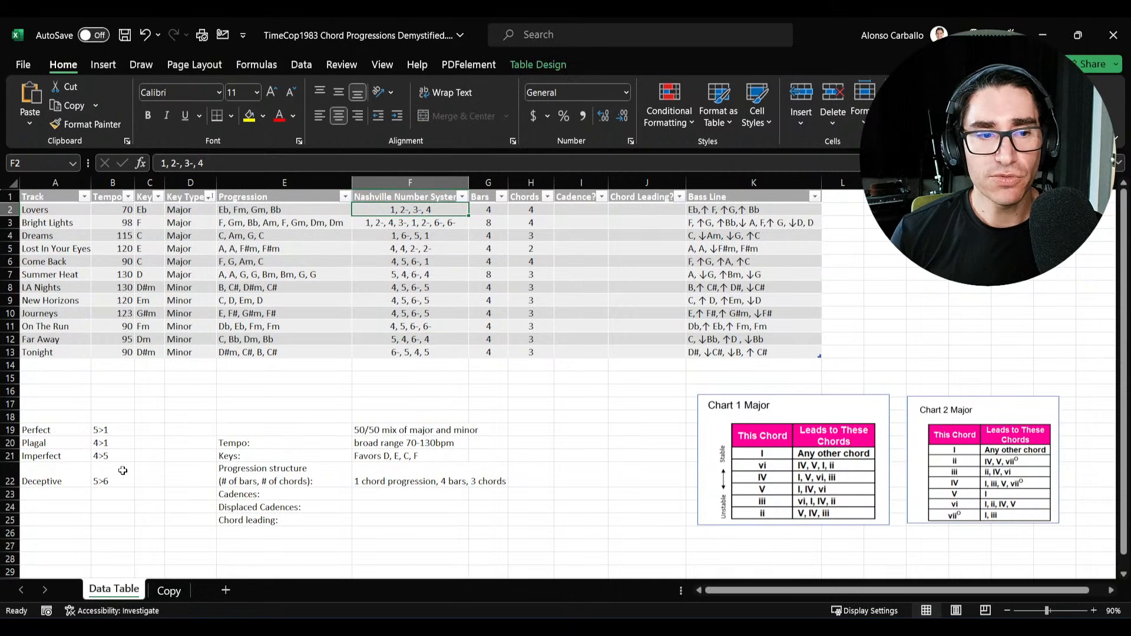
left_click(577, 206)
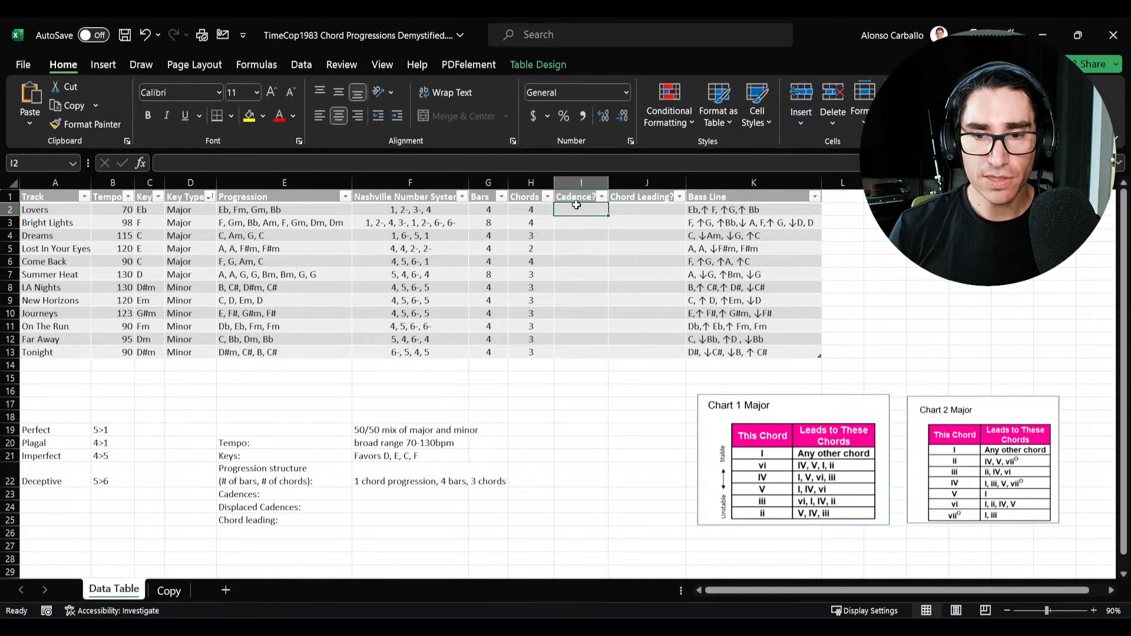
type("Plagal")
key("Return")
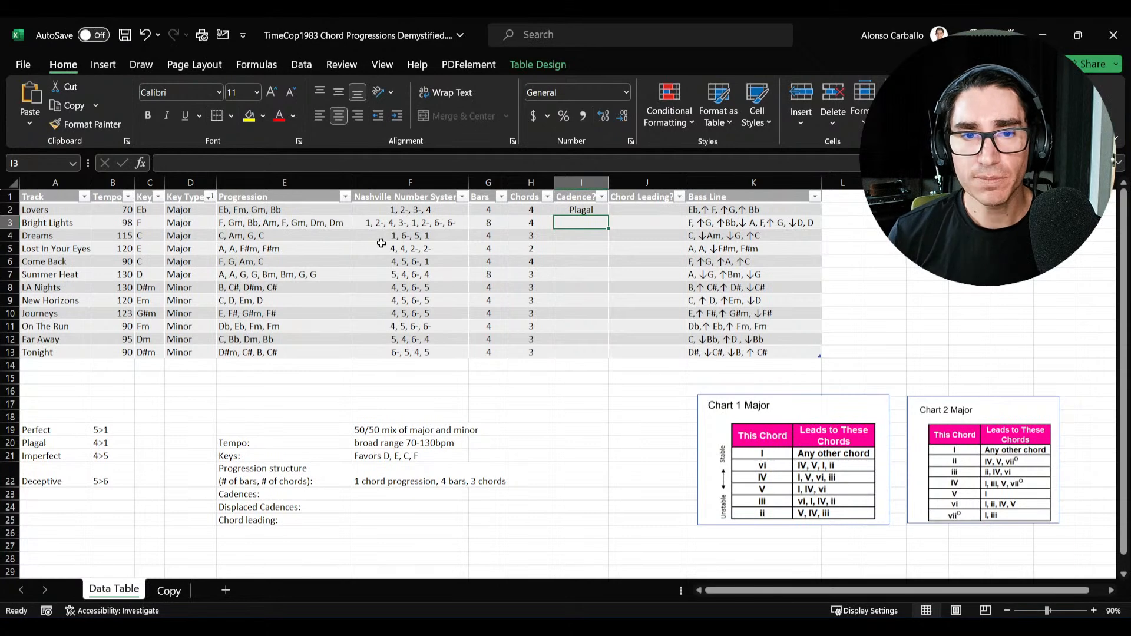
- Check the Dreams number progression and enter "Perfect" as its cadence in I4
left_click(426, 236)
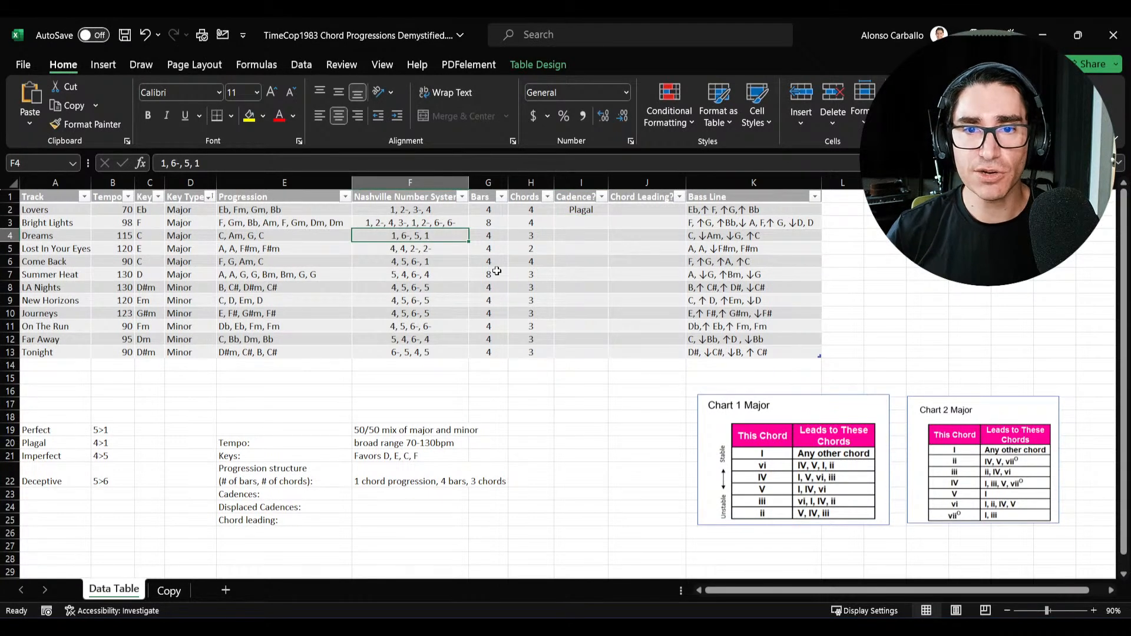
key("Right")
key("Right")
key("Right")
type("Perf")
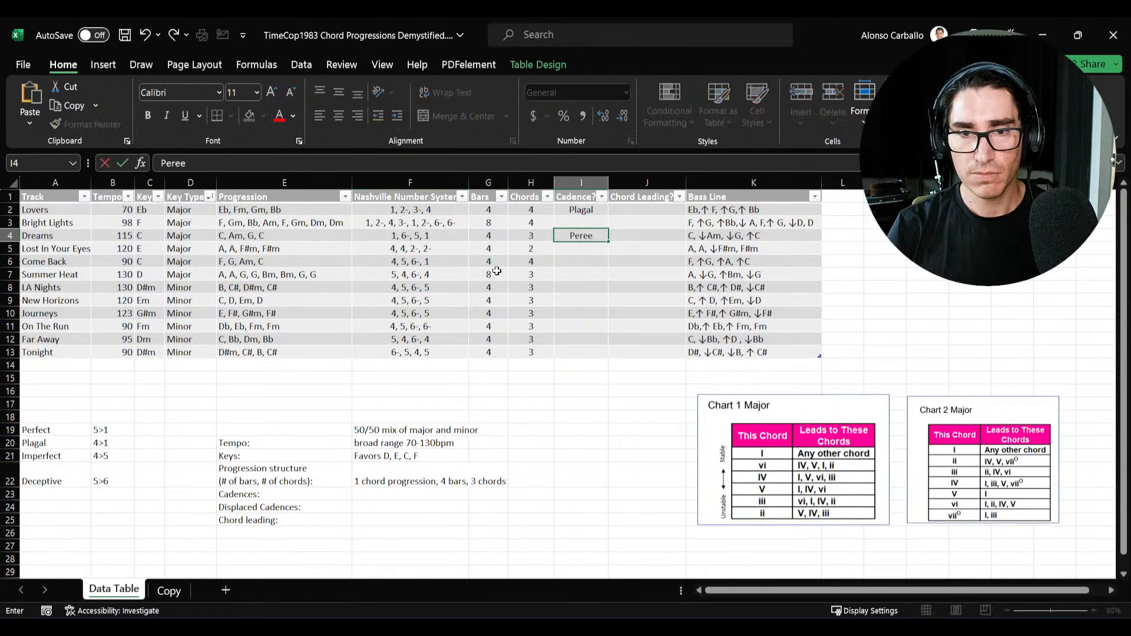
type("ect")
key("Return")
key("Up")
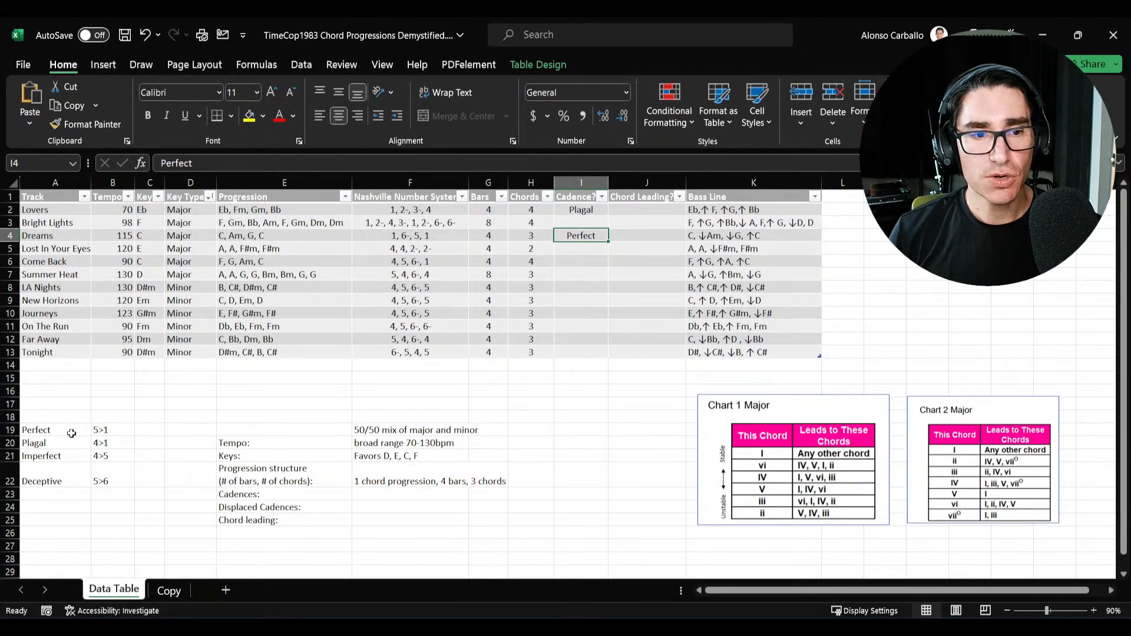
- Mark the Perfect and Plagal cadences in the reference with an "X" in C19 and C20
left_click(105, 430)
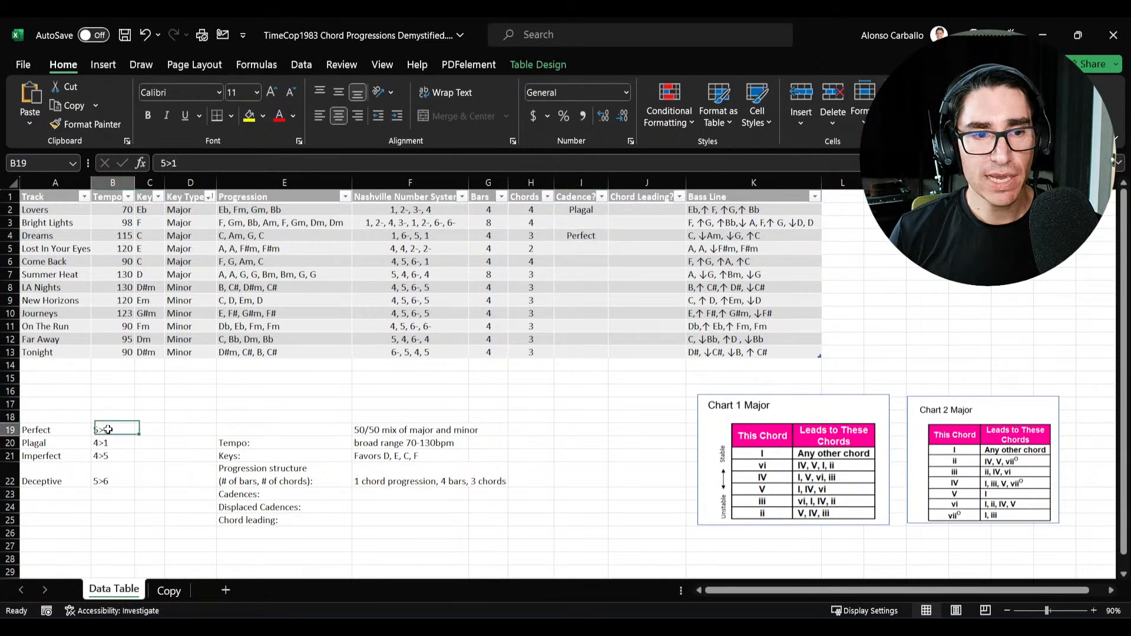
left_click(143, 428)
type("X")
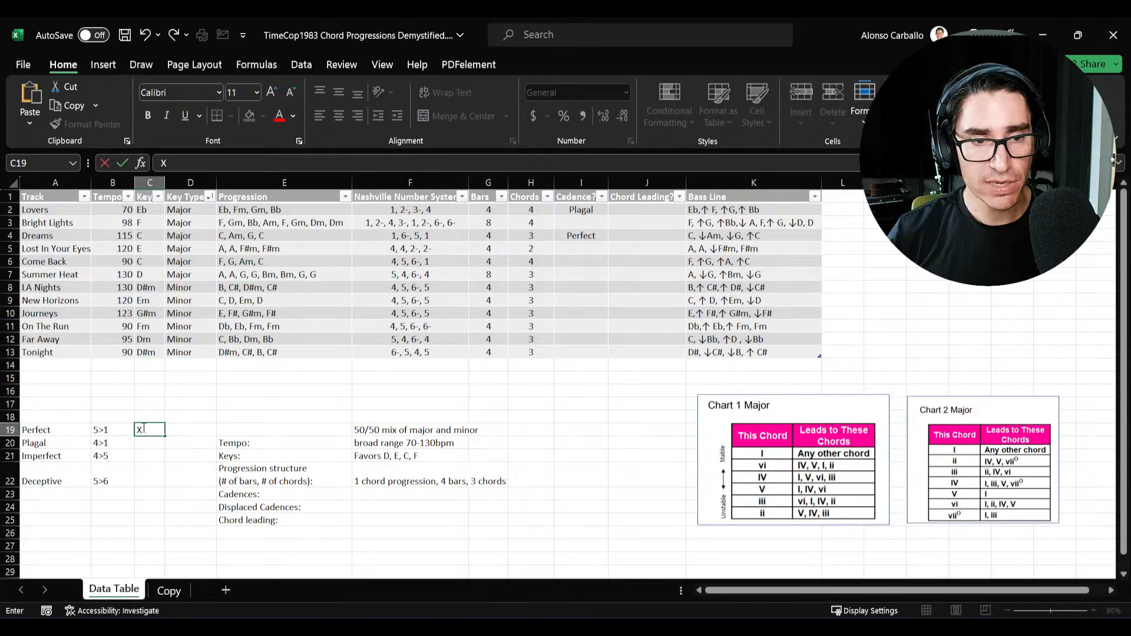
key("Return")
type("X")
key("Return")
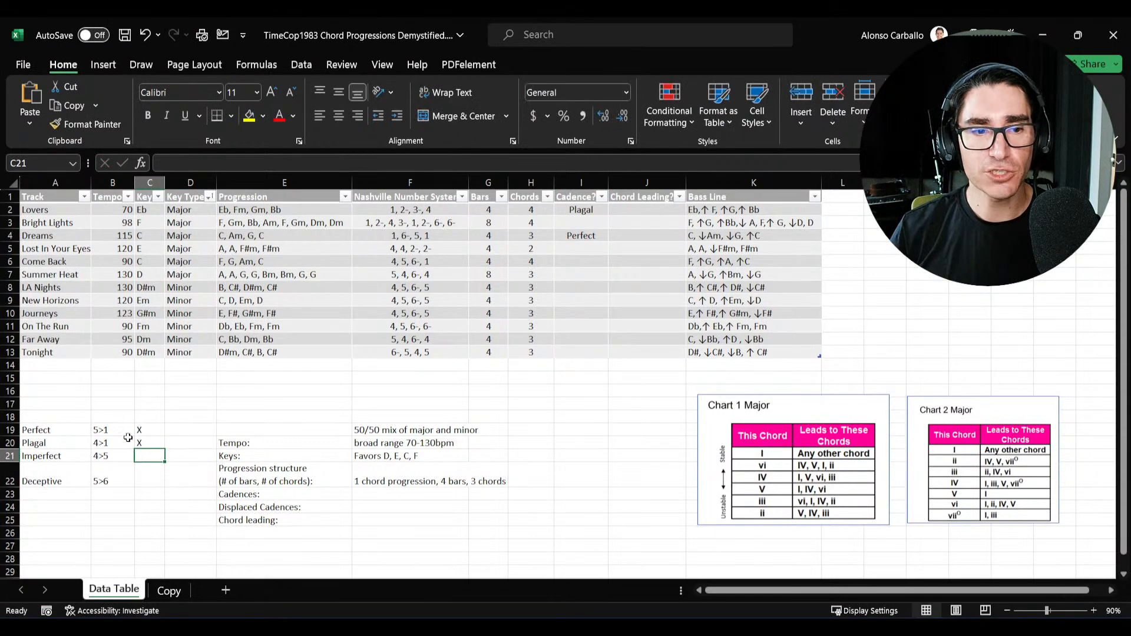
- Check the Come Back progression against the 4>5 movement and enter "Imperfect" as its cadence in I6
left_click(104, 457)
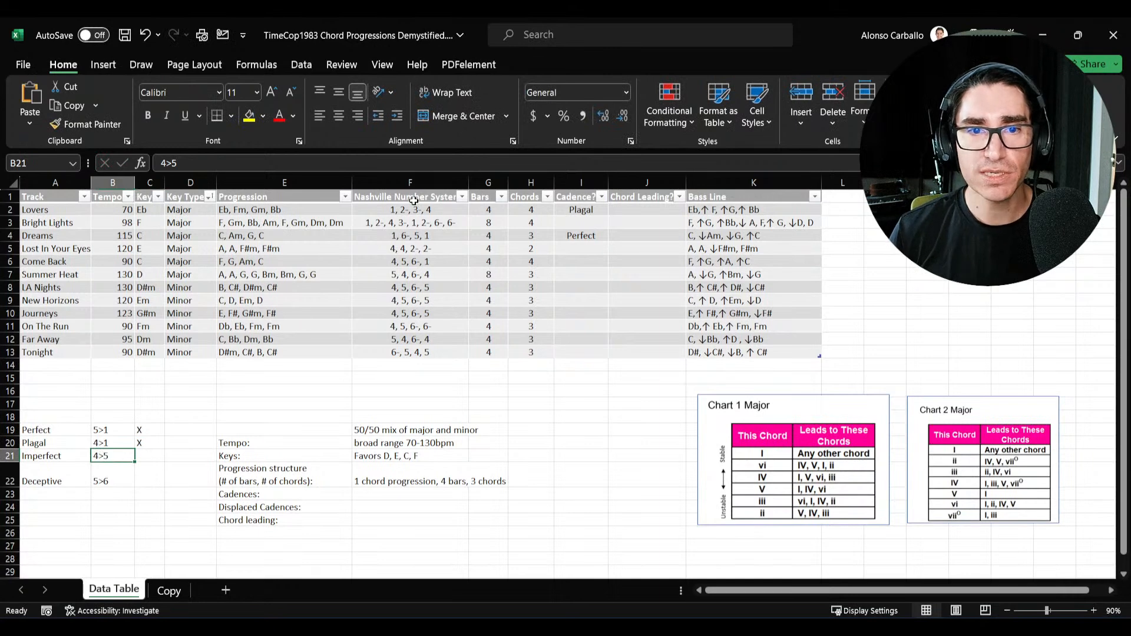
left_click(406, 264)
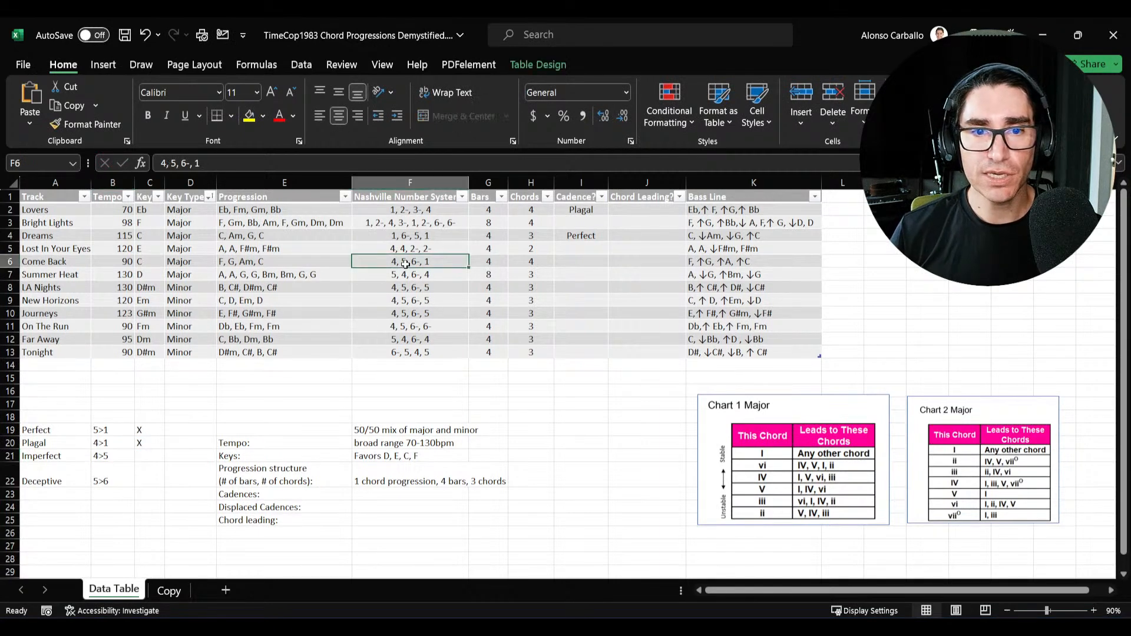
key("Right")
key("Right")
key("Right")
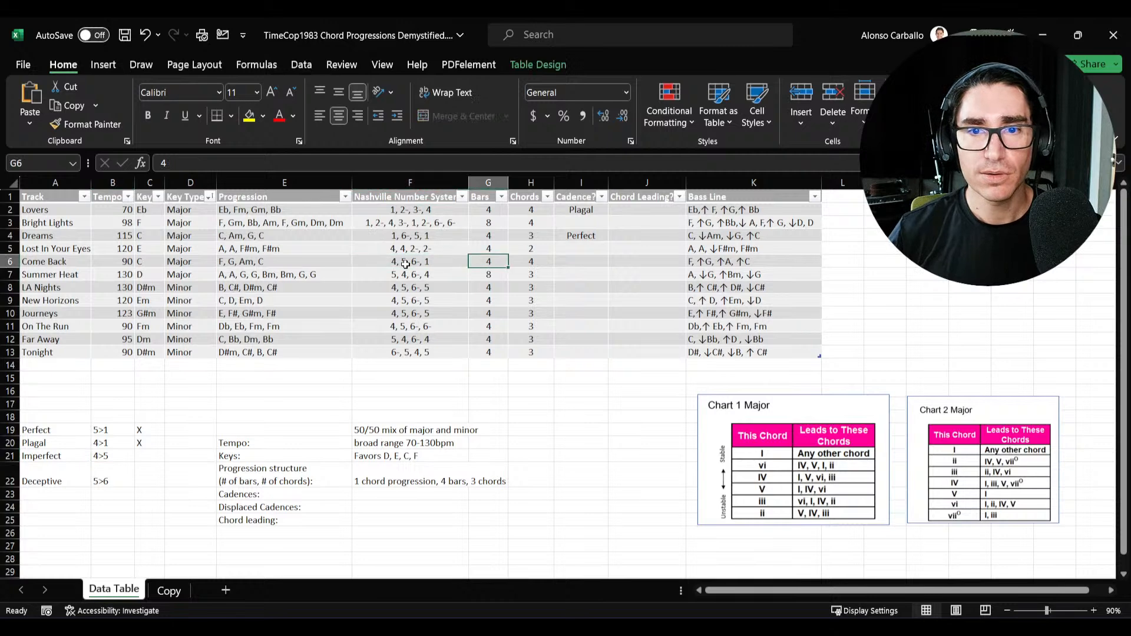
type("Imperfect")
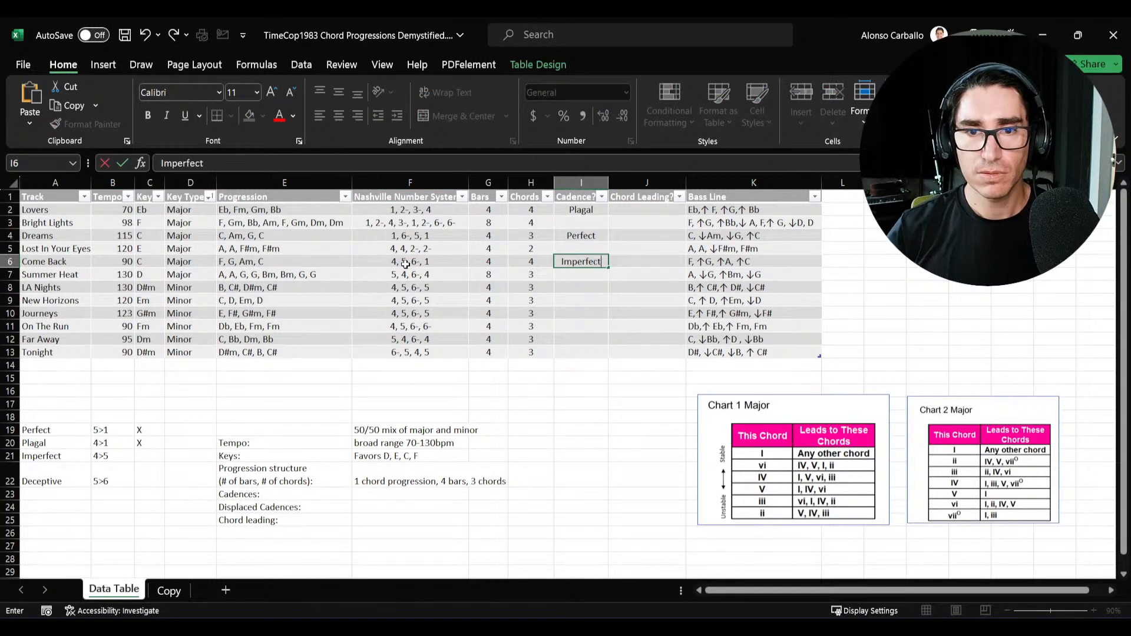
key("ctrl+Return")
- Copy the "Imperfect" cadence from Come Back to Summer Heat's cadence cell I7, undoing pastes into wrong cells, and finish with I8 selected
key("ctrl+c")
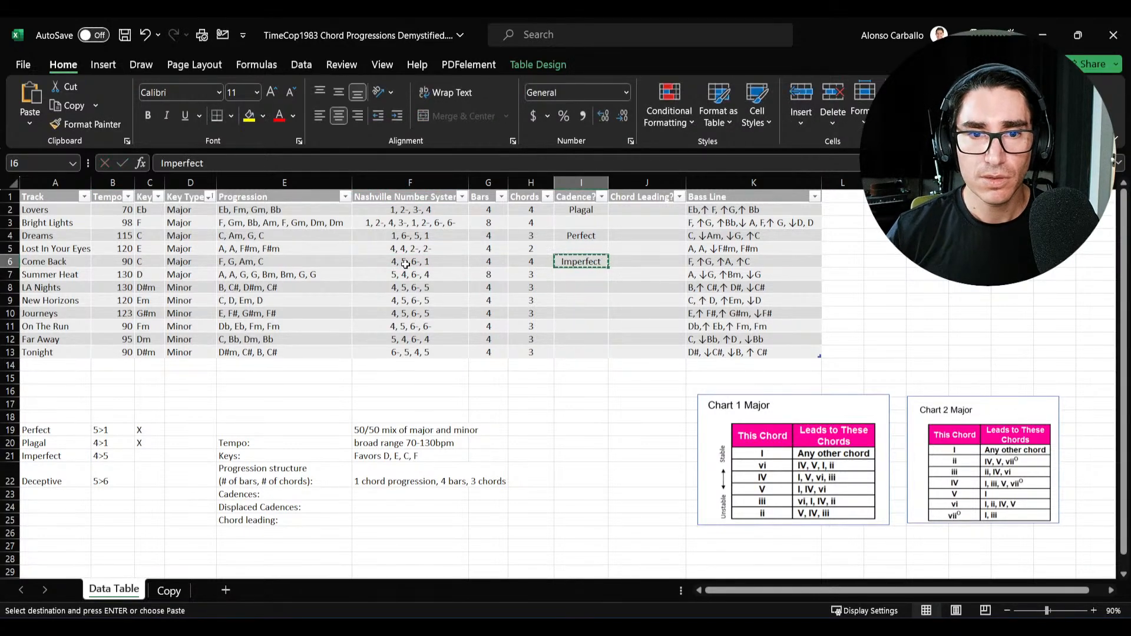
left_click(428, 276)
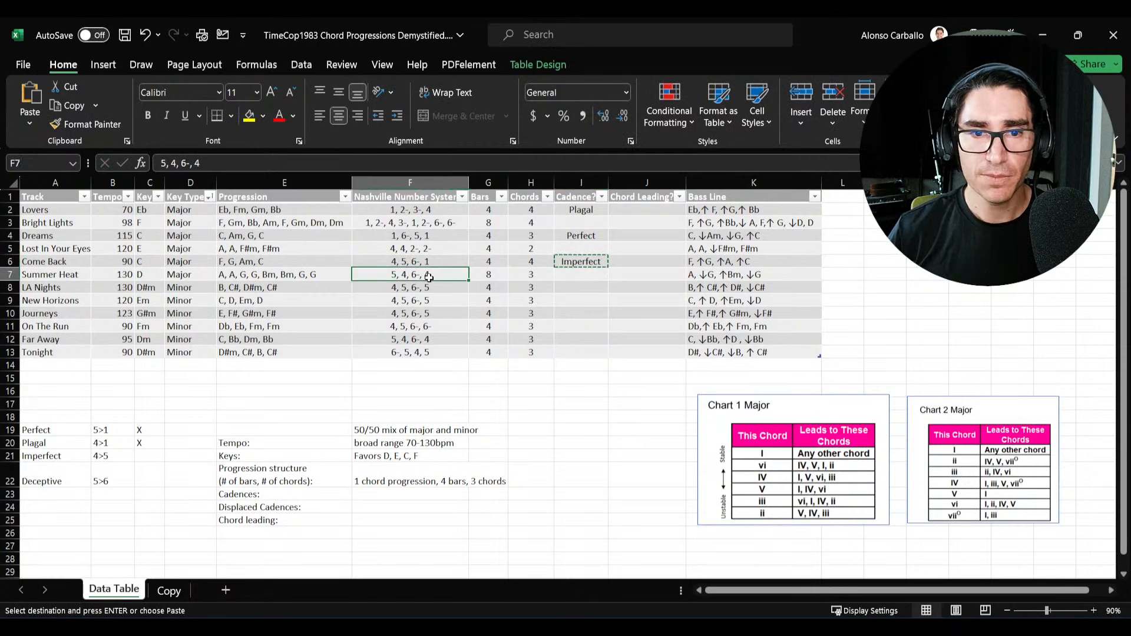
key("ctrl+v")
key("ctrl+z")
key("Right")
key("Right")
key("Right")
key("Right")
key("ctrl+v")
key("ctrl+z")
key("Left")
key("ctrl+v")
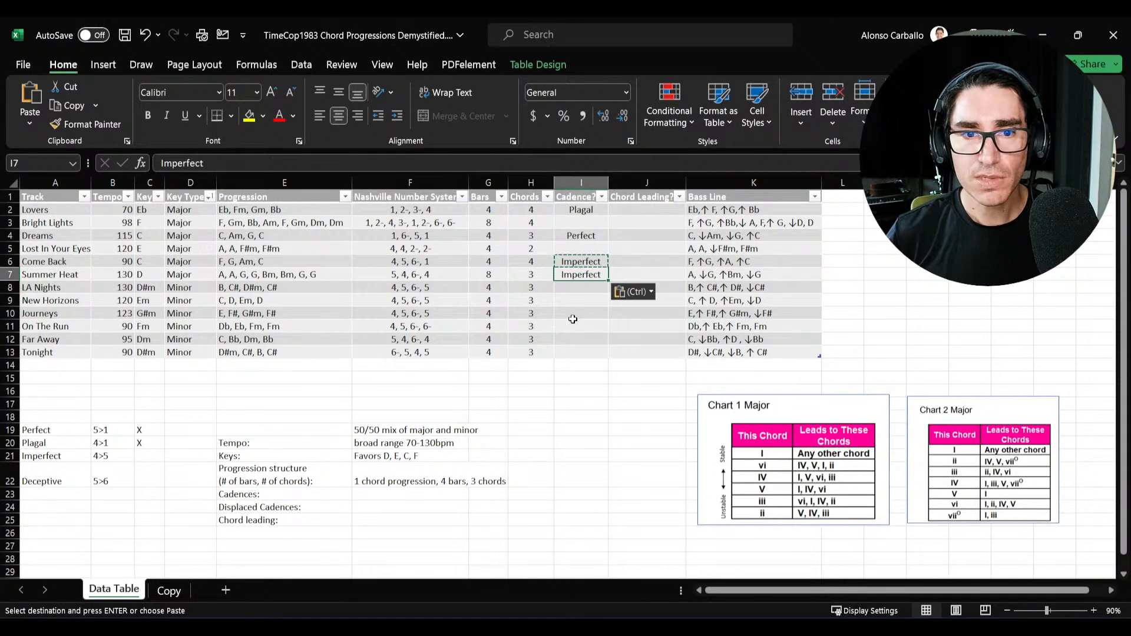
key("Down")
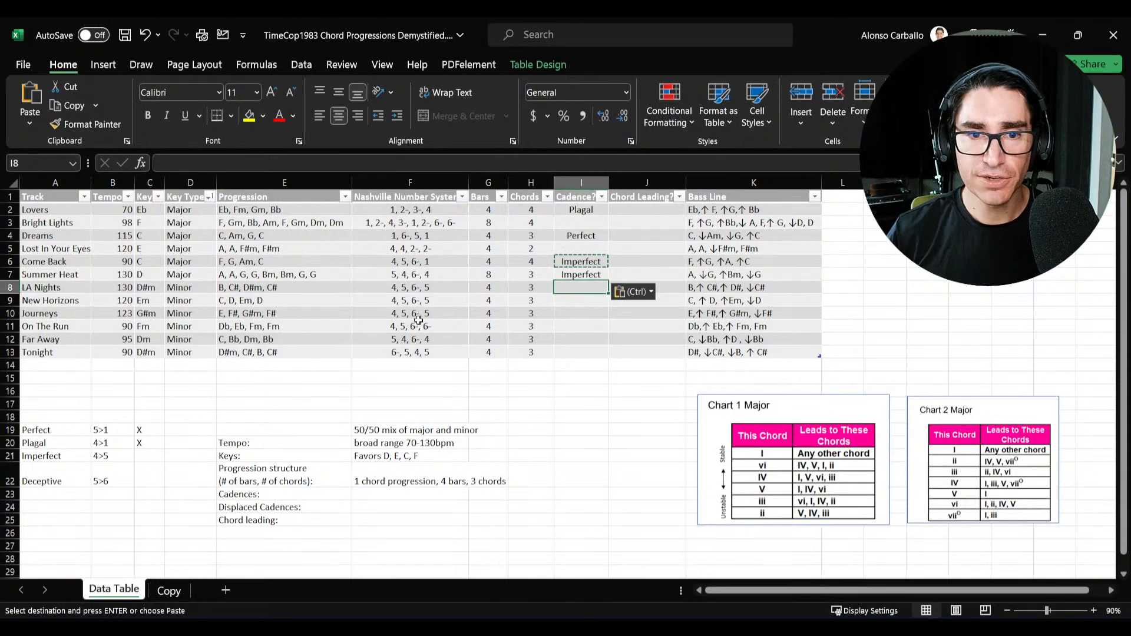
key("Escape")
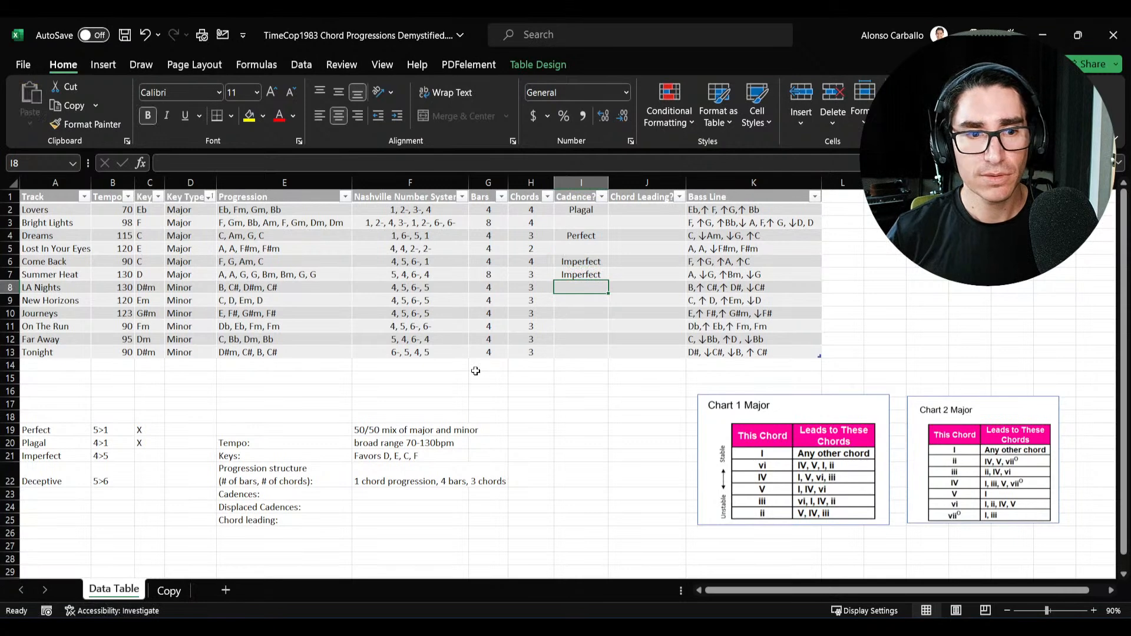
- Copy the "Imperfect" cadence from Summer Heat's I7 into I8 through I13 and save the workbook
left_click(586, 272)
key("ctrl+c")
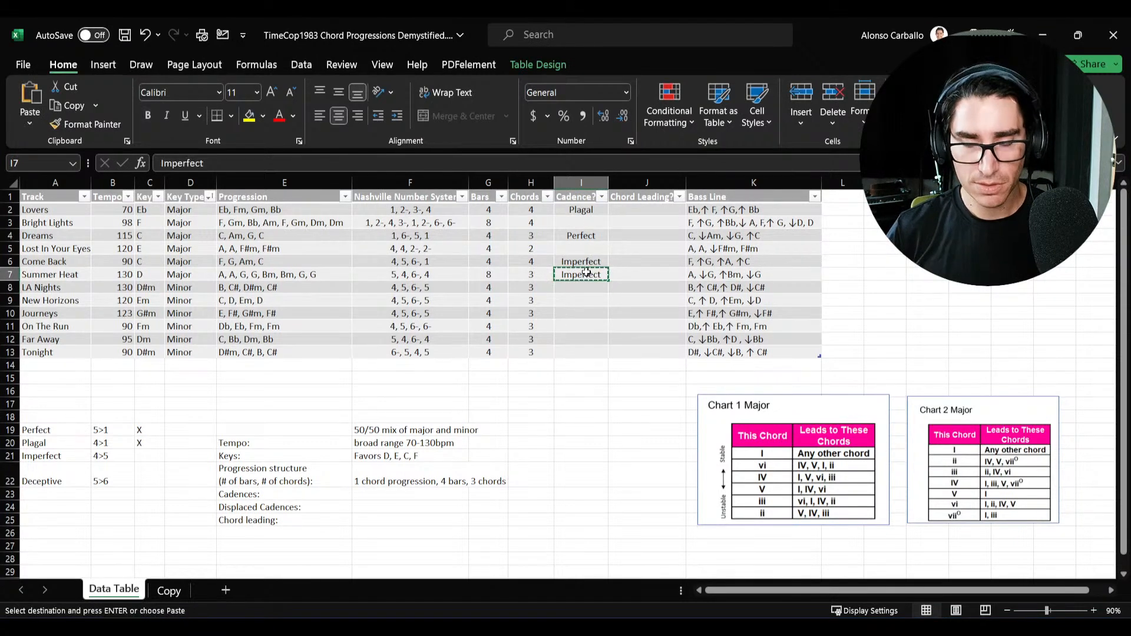
key("Down")
key("ctrl+v")
key("Down")
key("ctrl+v")
key("Down")
key("ctrl+v")
key("Down")
key("ctrl+v")
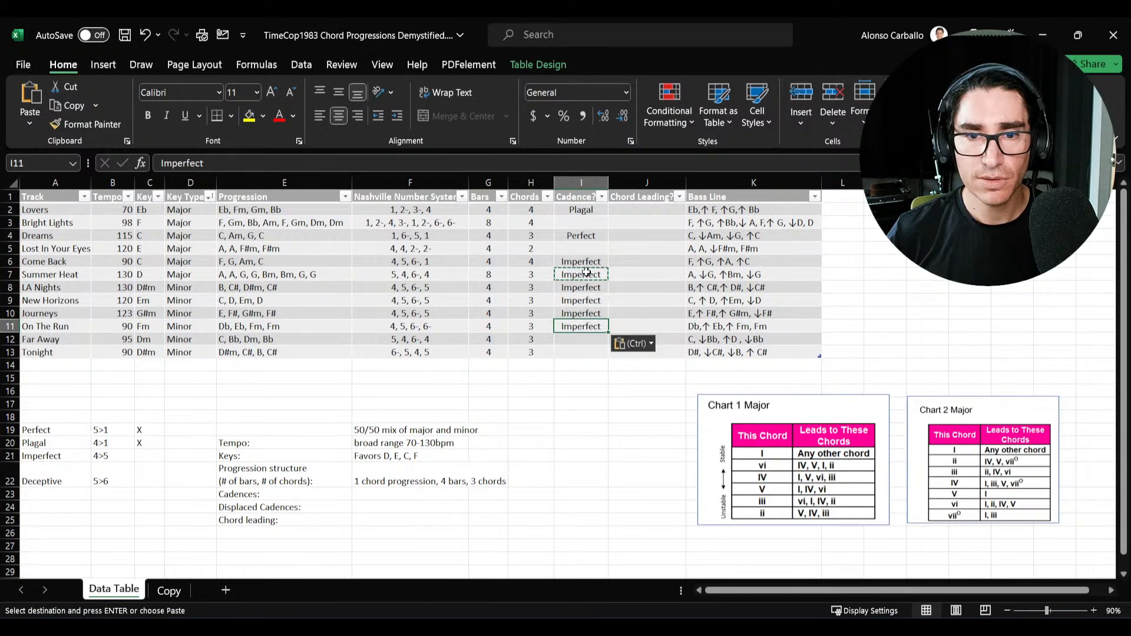
key("Down")
key("ctrl+v")
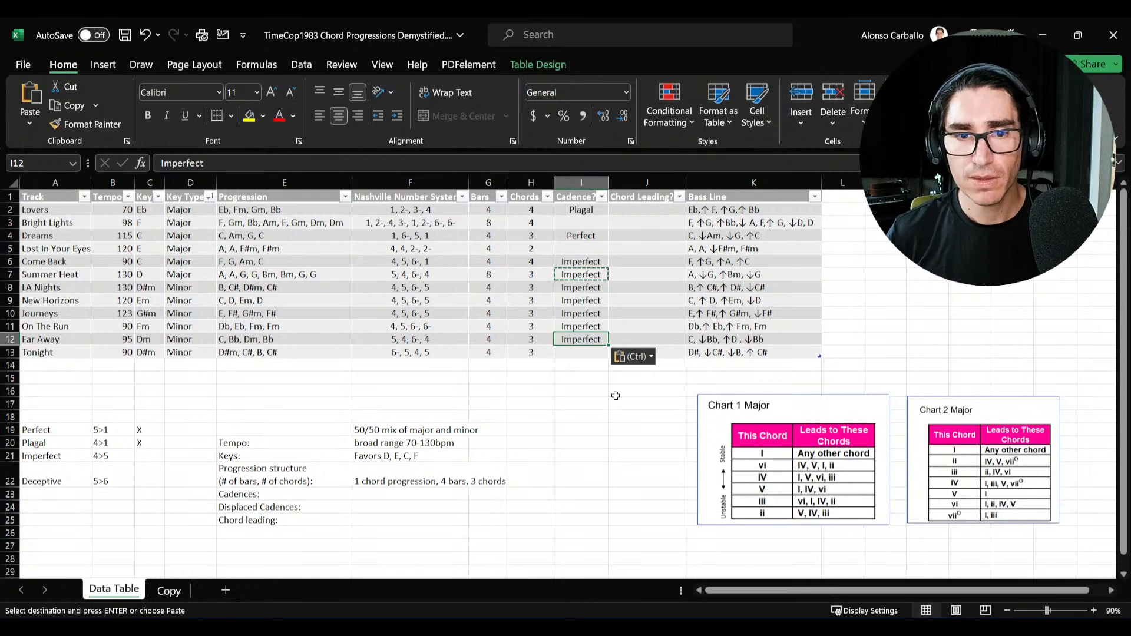
left_click(445, 354)
left_click(580, 350)
key("ctrl+v")
key("ctrl+s")
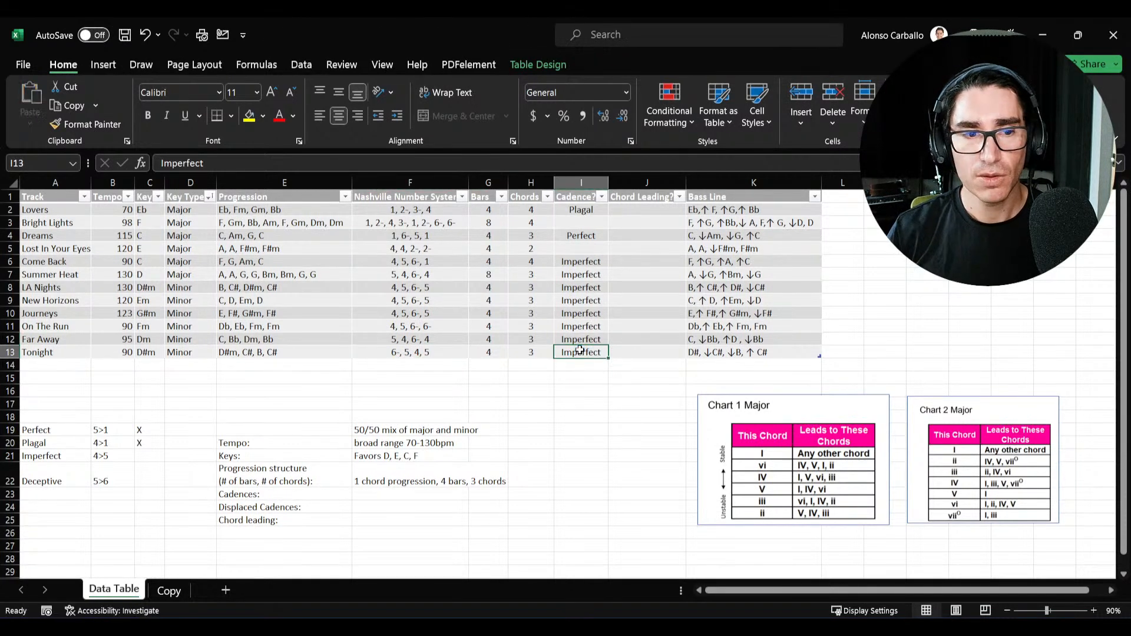
- Mark the Imperfect cadence in the reference list with an "x" in C21
left_click(149, 457)
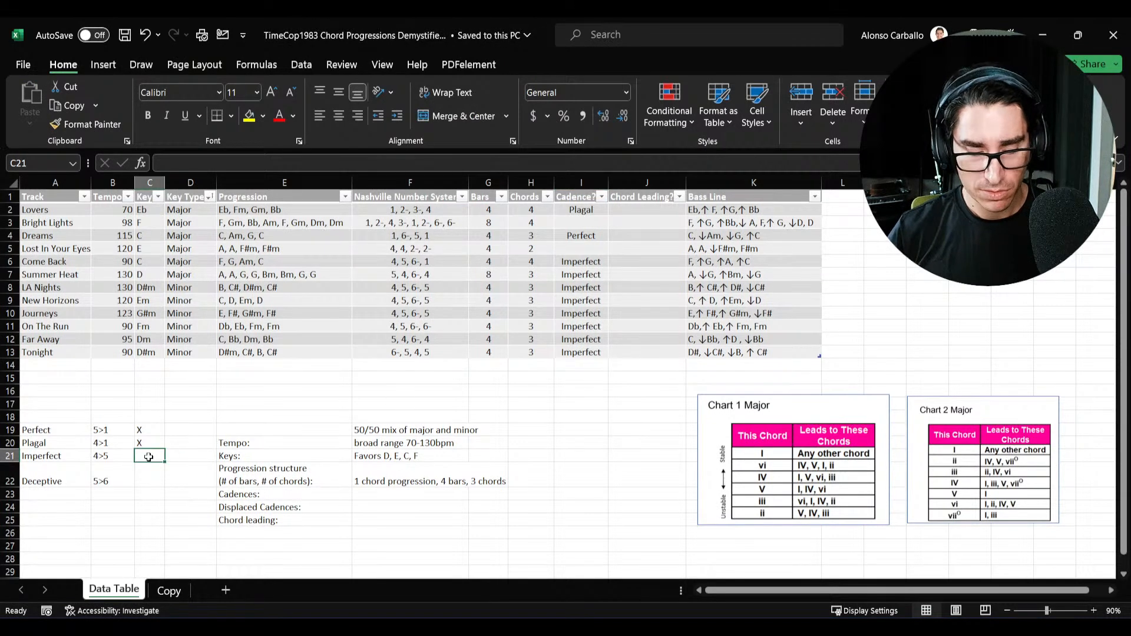
type("x")
key("Return")
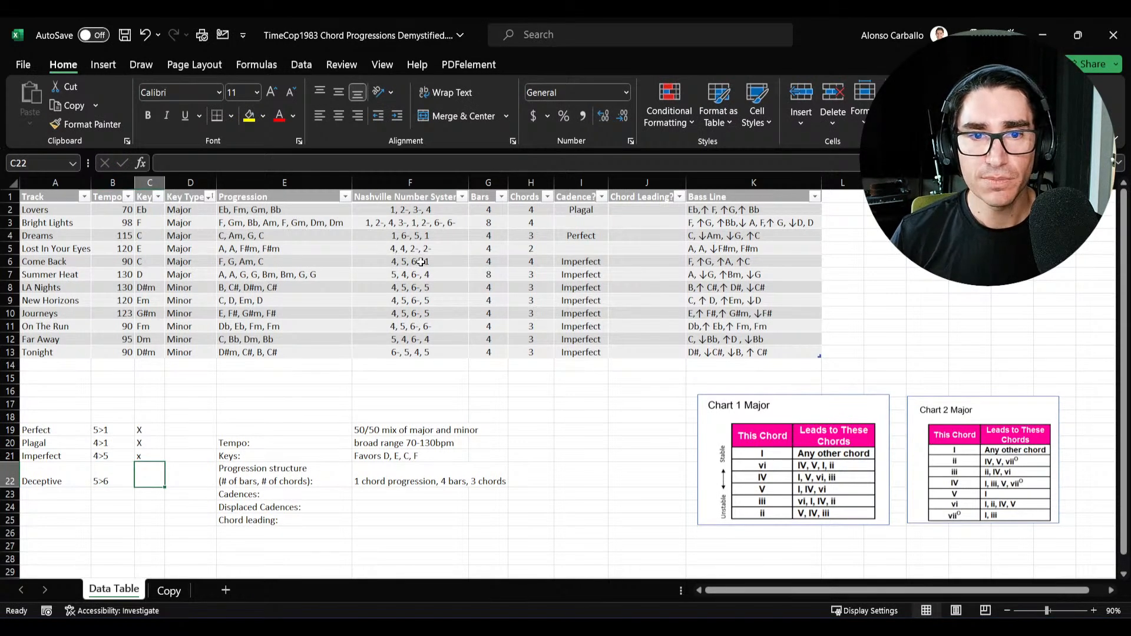
- Change Come Back's cadence in I6 to "Imperfect/Deceptive" and fit the width of column I to its contents
double_click(603, 262)
type("/Deceptive")
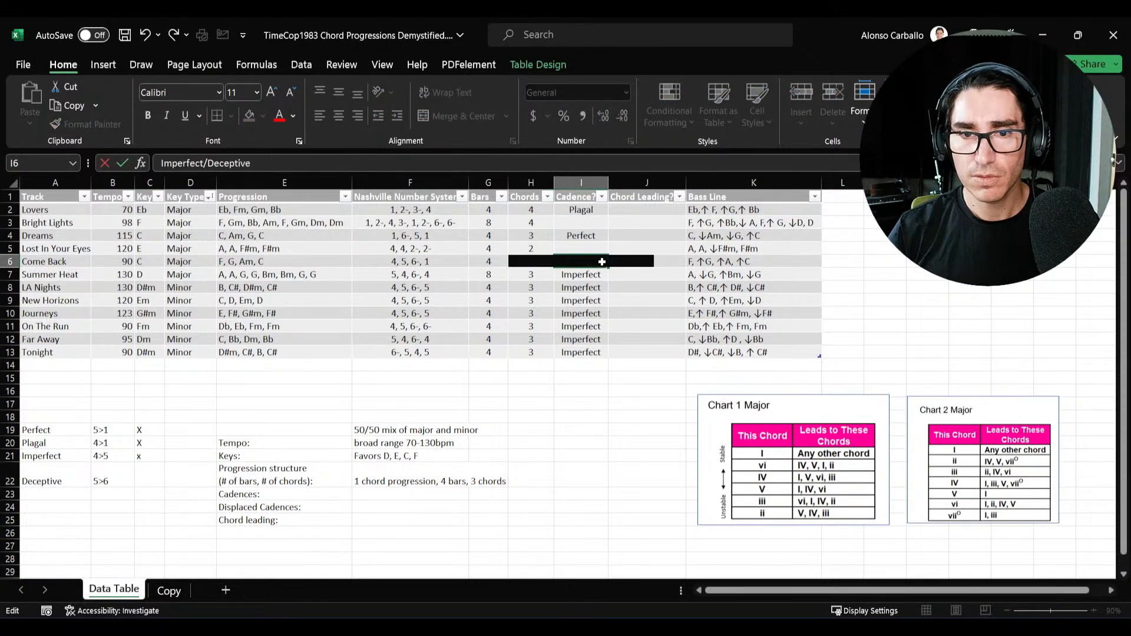
key("Return")
double_click(610, 184)
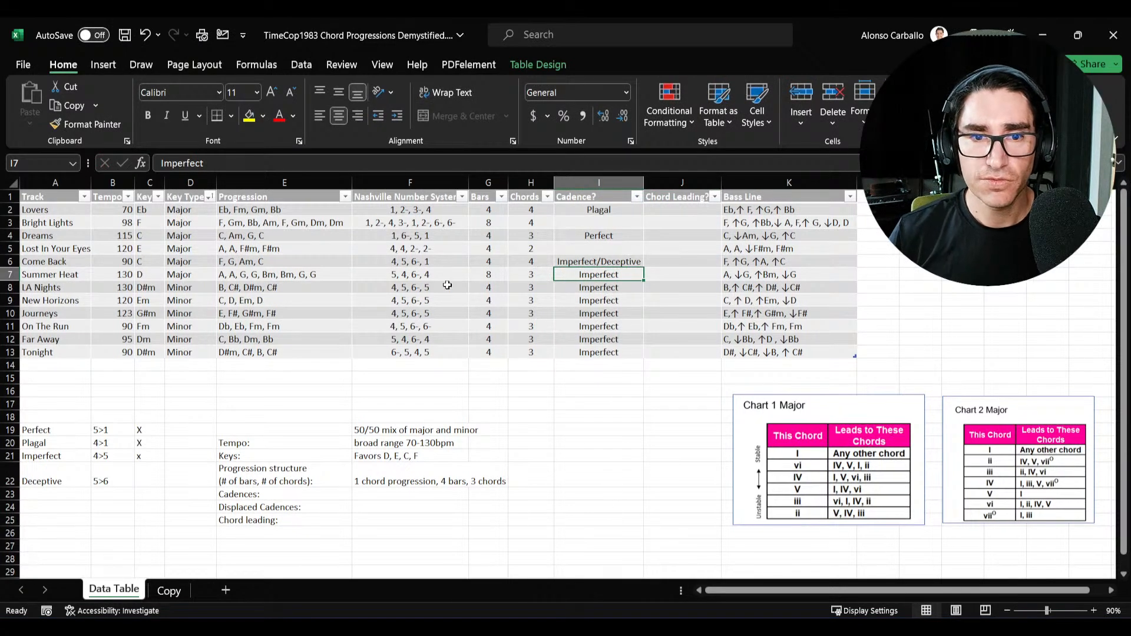
- Copy the "Imperfect/Deceptive" cadence from I6 into I8 through I11 and I13, skipping Far Away, and save the workbook
left_click(628, 263)
key("ctrl+c")
key("Down")
key("Down")
key("ctrl+v")
key("Down")
key("ctrl+v")
key("Down")
key("ctrl+v")
key("Down")
key("ctrl+v")
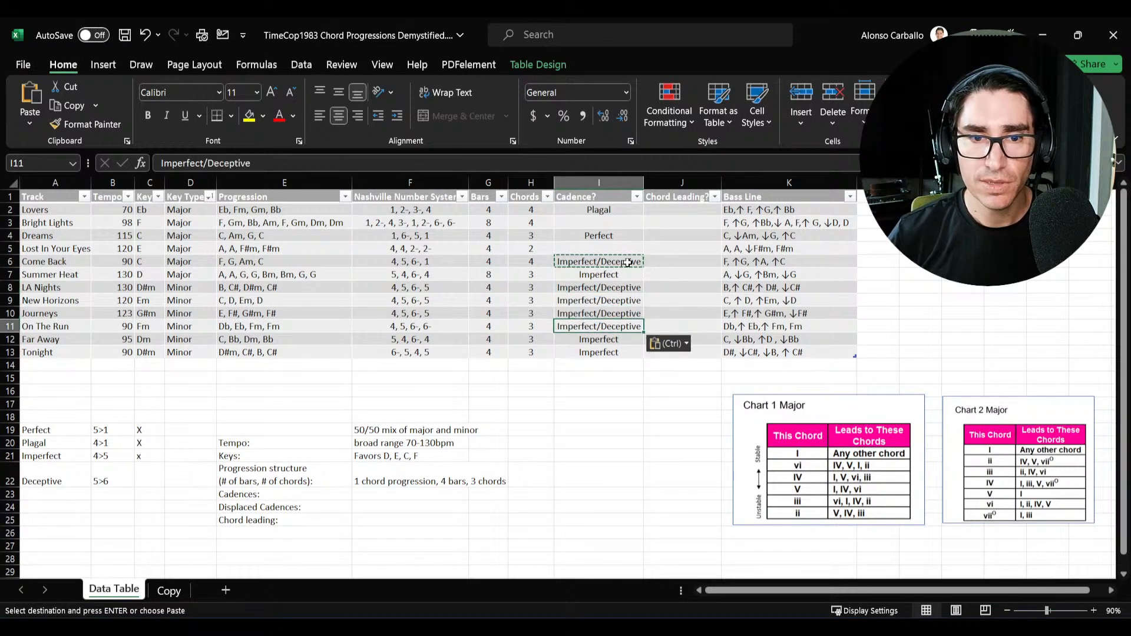
key("Down")
key("Down")
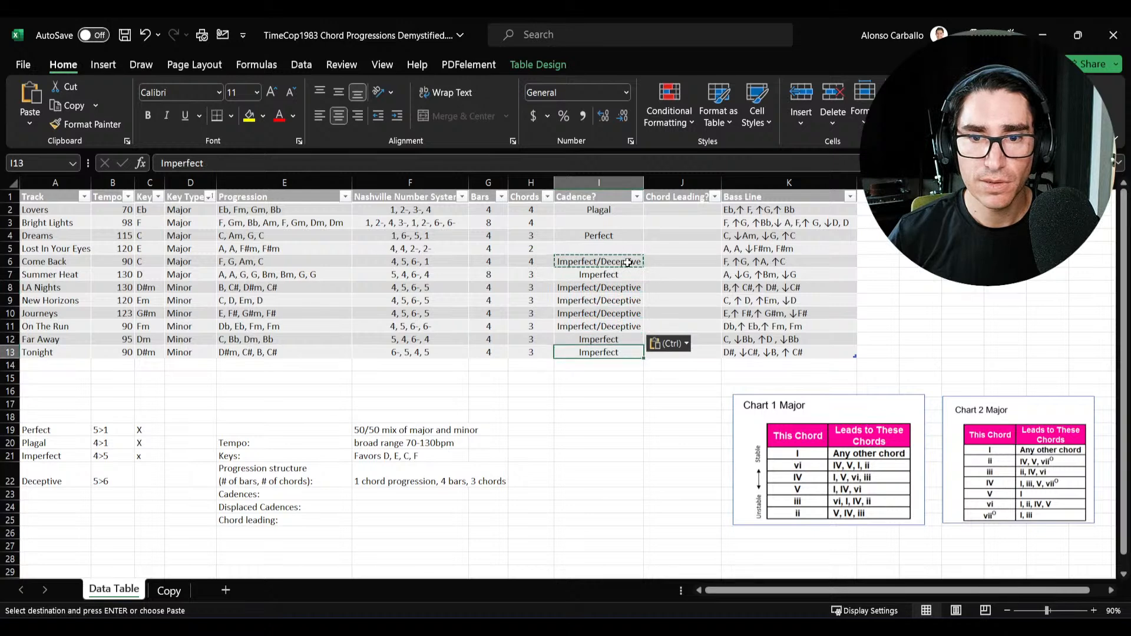
key("ctrl+v")
left_click(605, 414)
key("ctrl+s")
- Enter "No" as the cadence for Bright Lights in I3 and Lost In Your Eyes in I5, and save the workbook
left_click(586, 222)
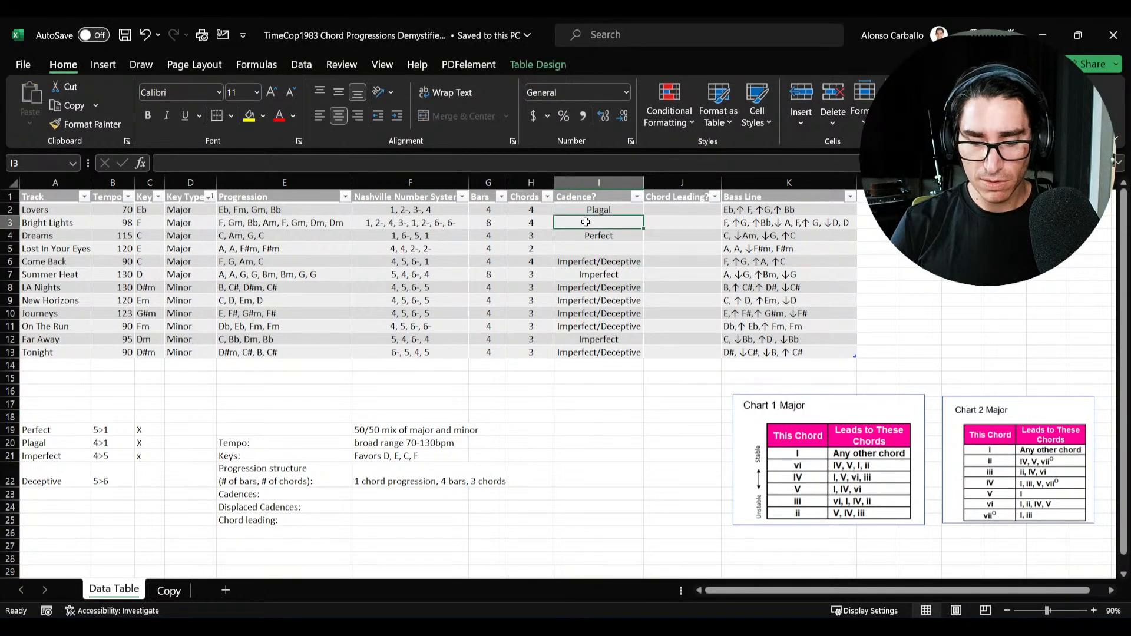
type("No")
key("Return")
key("Return")
type("No")
key("Return")
key("ctrl+s")
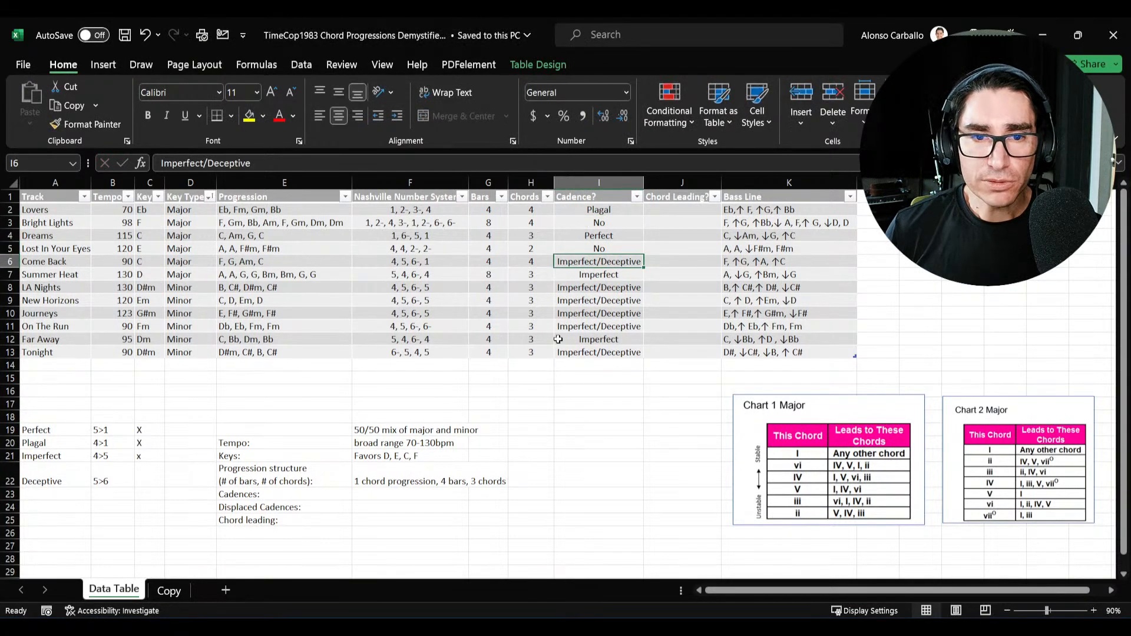
- Review the cadence classifications against the number progressions in column F, including the Plagal and Perfect entries for Lovers and Dreams
left_click(567, 341)
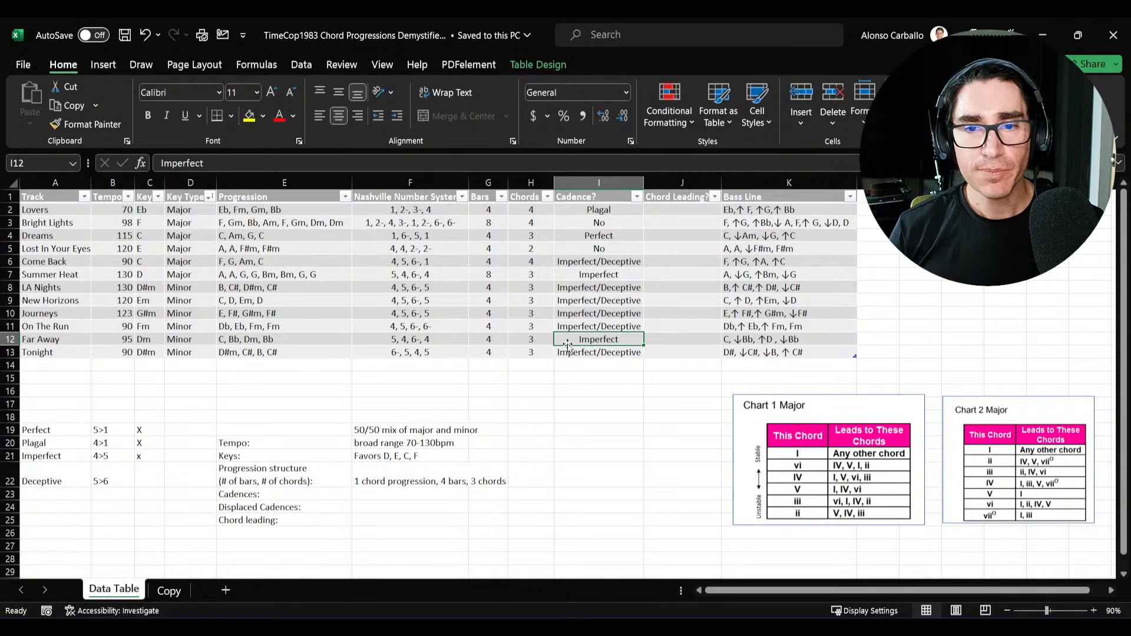
left_click(434, 263)
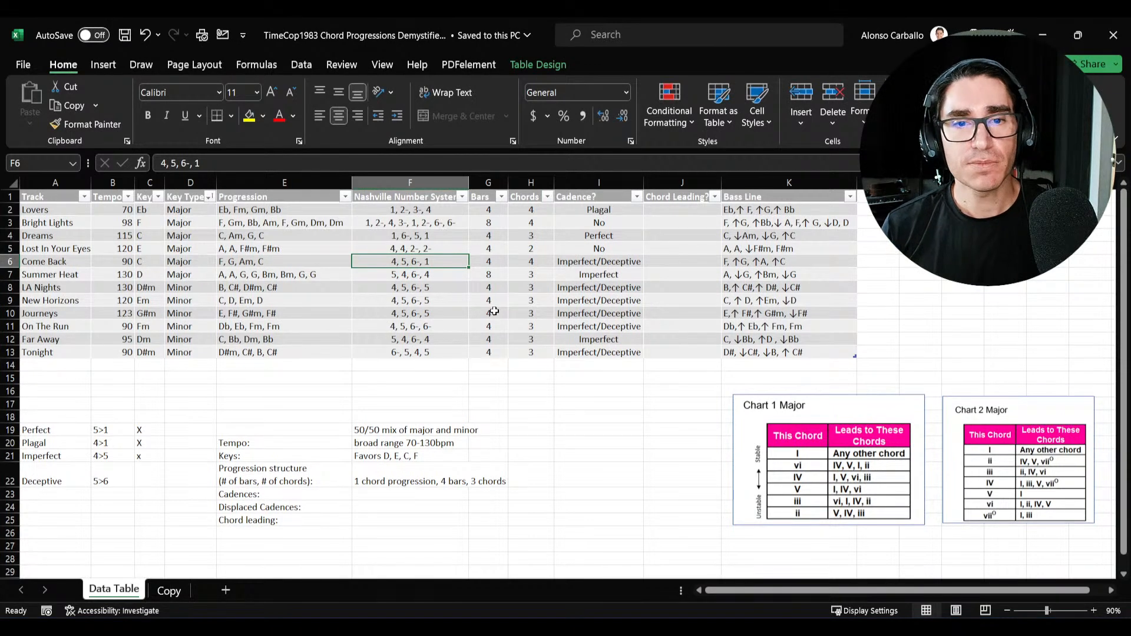
left_click(570, 260)
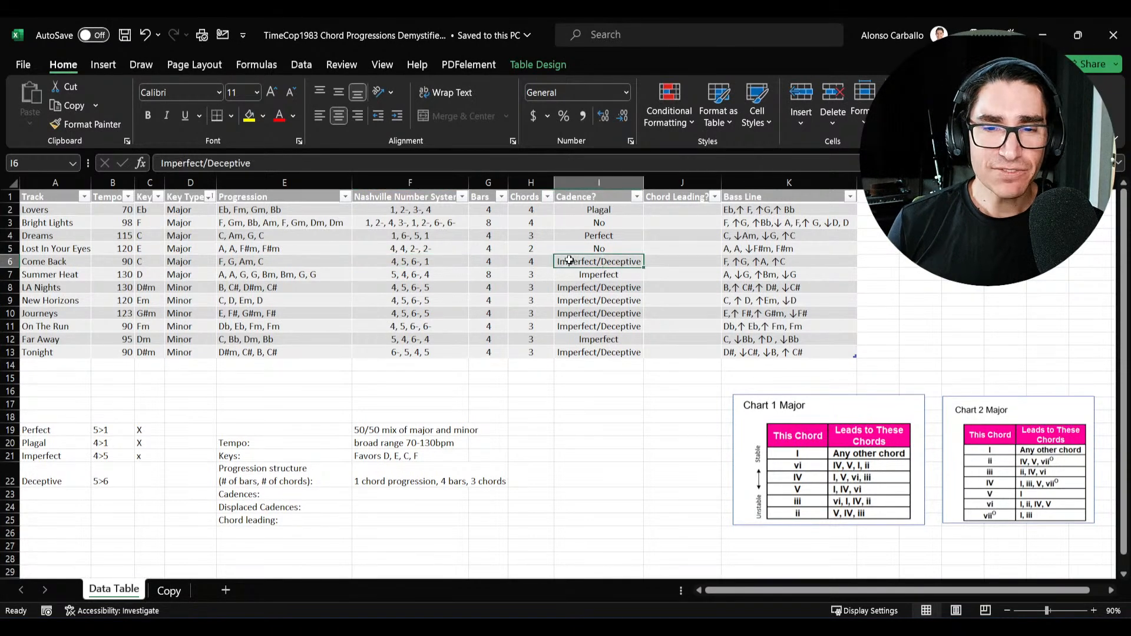
left_click_drag(569, 261, 567, 305)
left_click(568, 305)
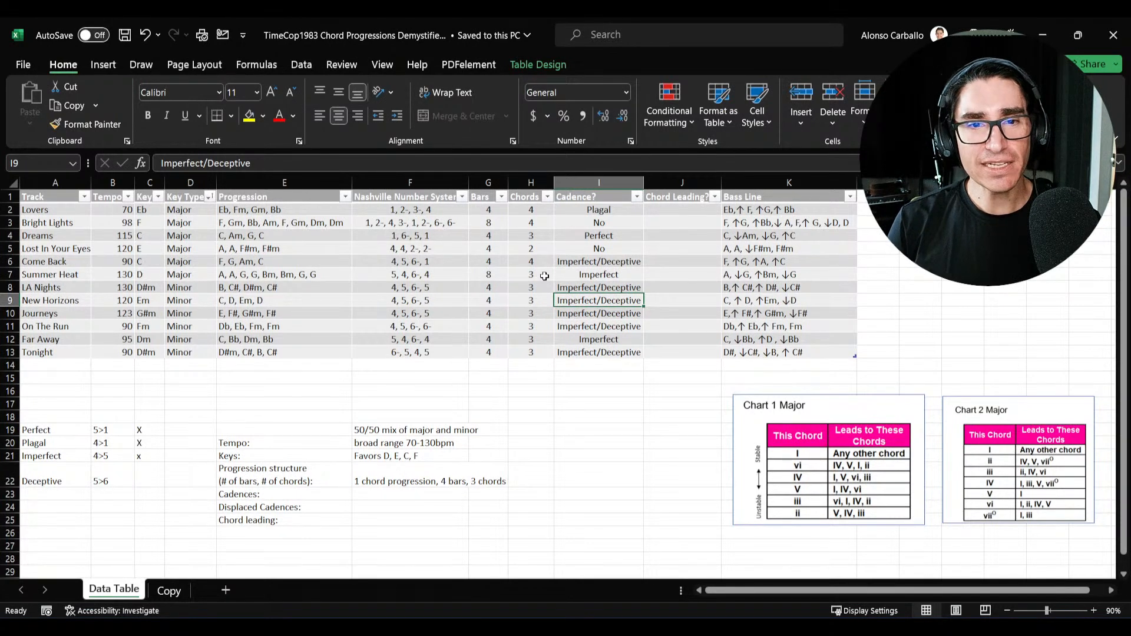
left_click(410, 236)
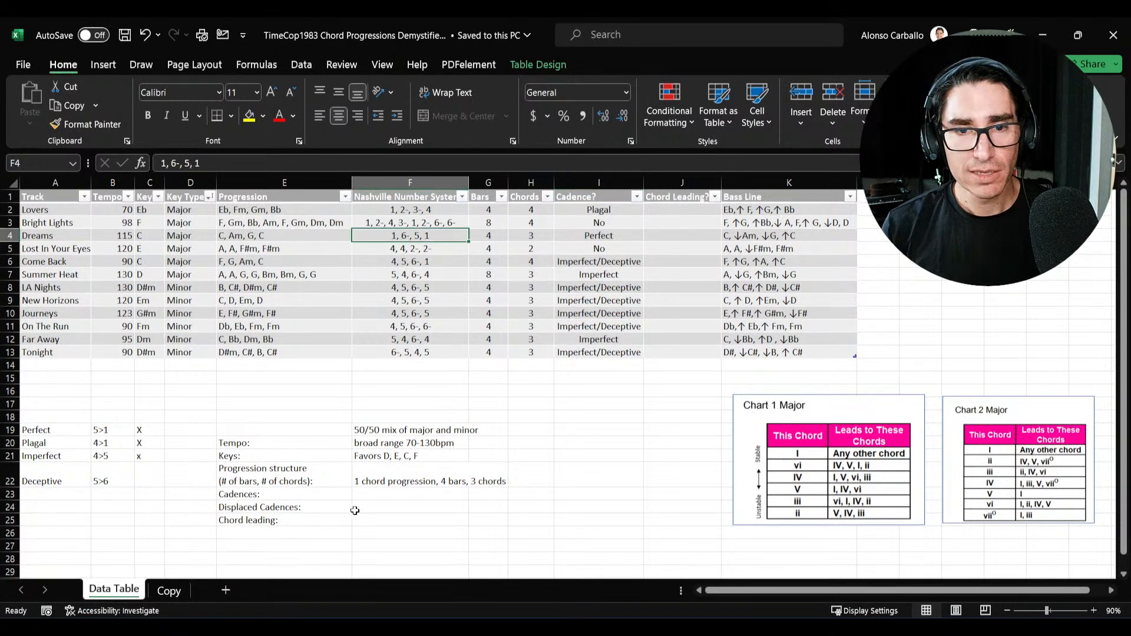
left_click(594, 263)
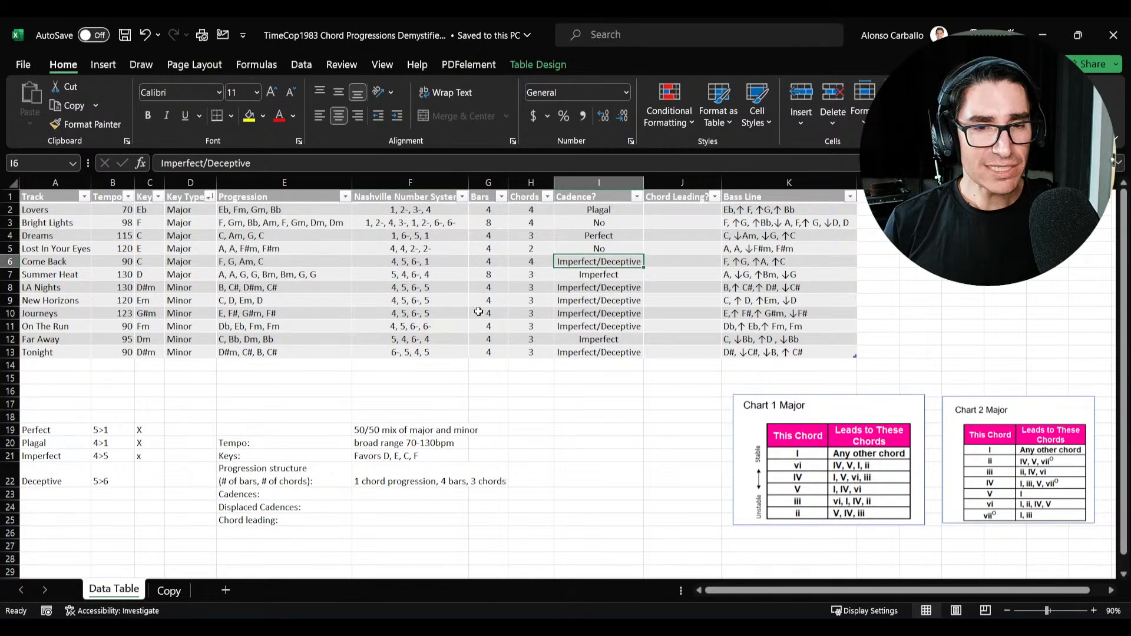
double_click(403, 300)
left_click_drag(403, 301, 418, 301)
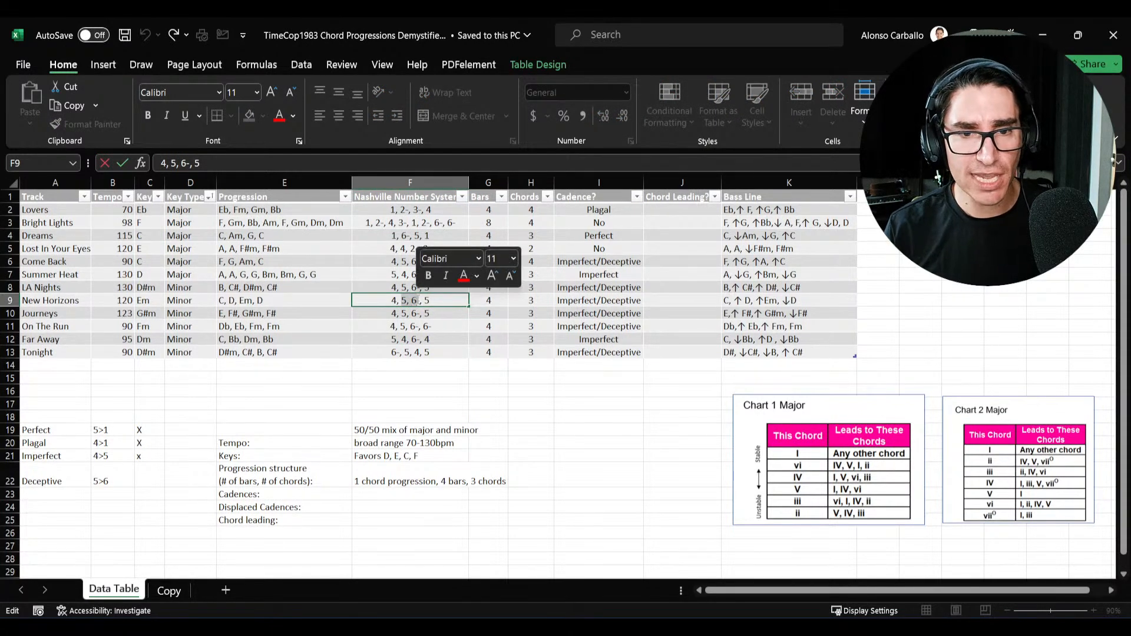
key("Return")
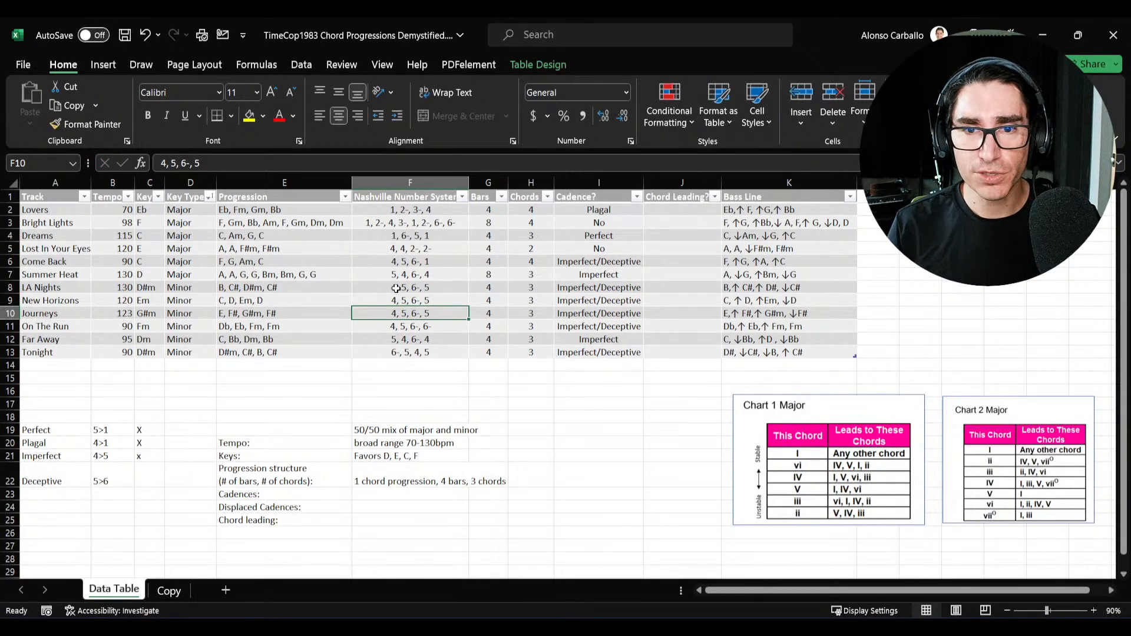
left_click(426, 274)
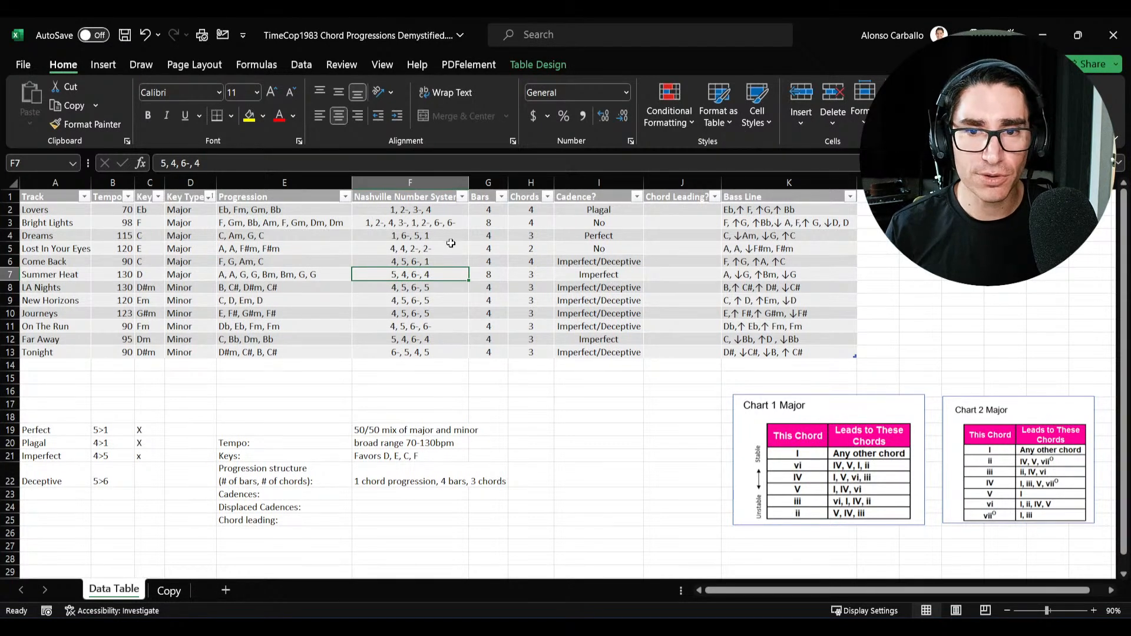
left_click(590, 213)
left_click(580, 234, "ctrl")
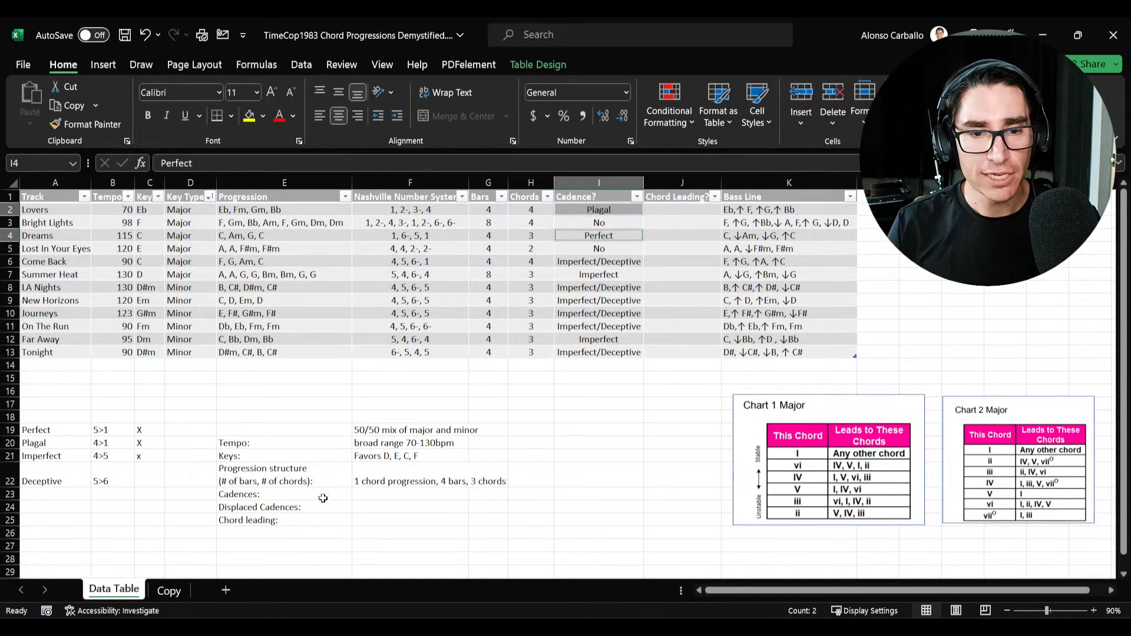
- Enter "not really, favors 5>6, 4>5" as the Cadences summary in F23 and save the workbook
left_click(363, 495)
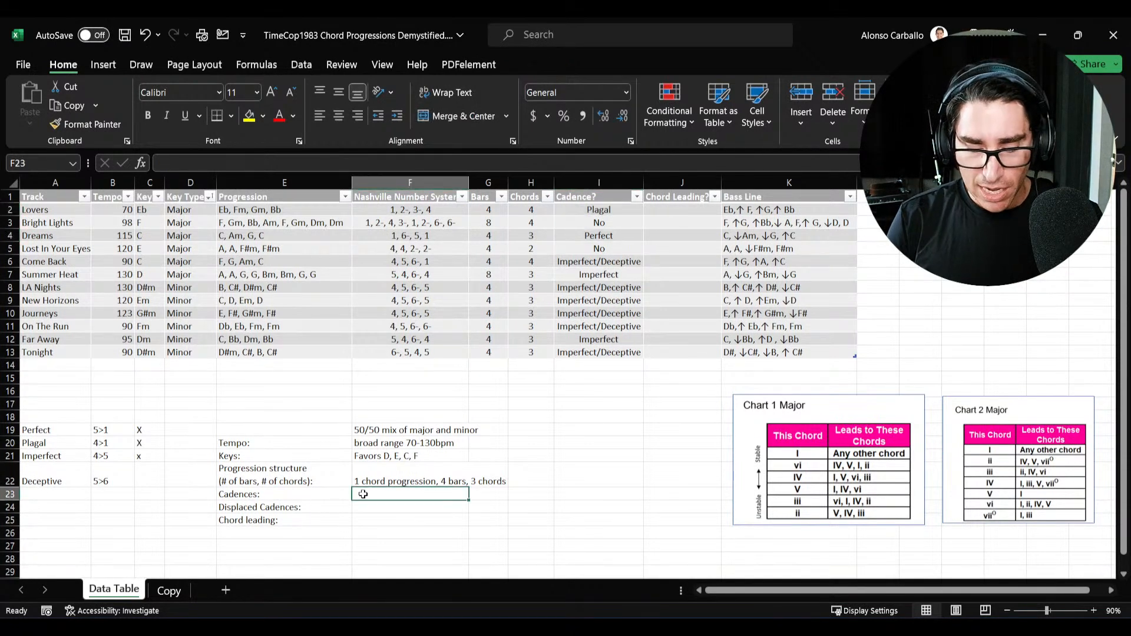
type("not really, favors")
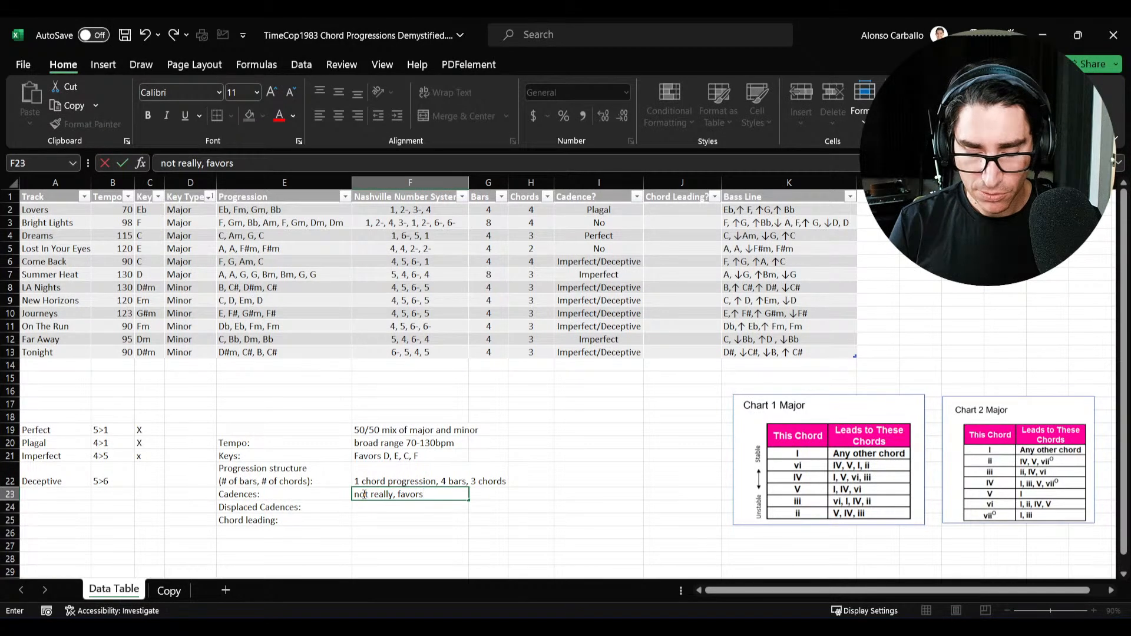
type(" >56")
key("BackSpace")
key("BackSpace")
key("Left")
type("5")
key("Right")
type("6, 4>5")
key("ctrl+s")
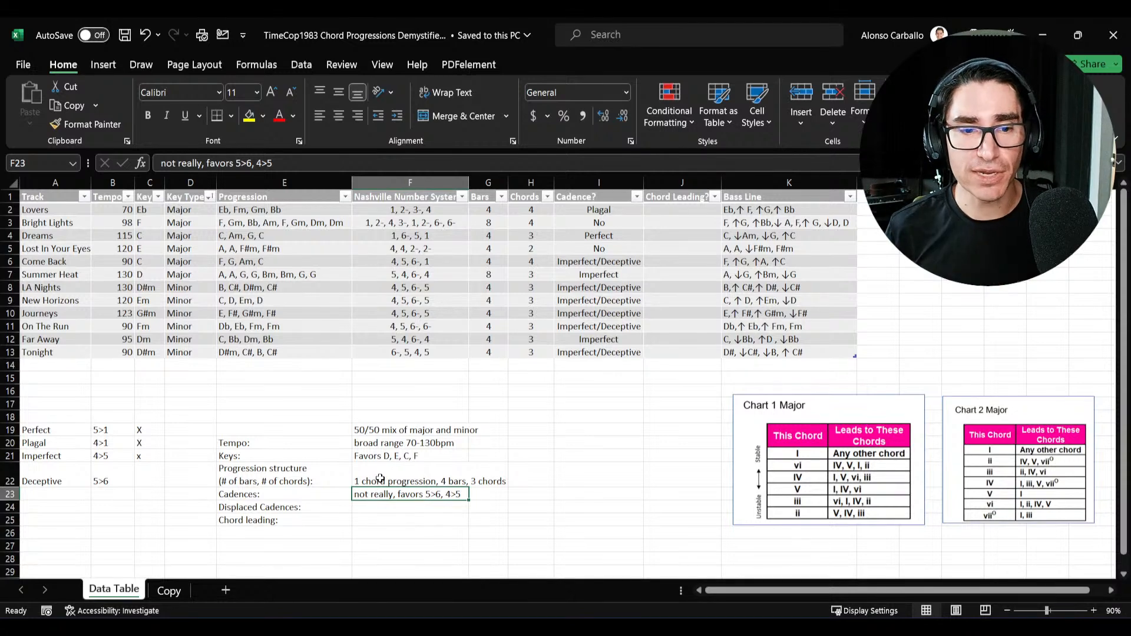
key("Return")
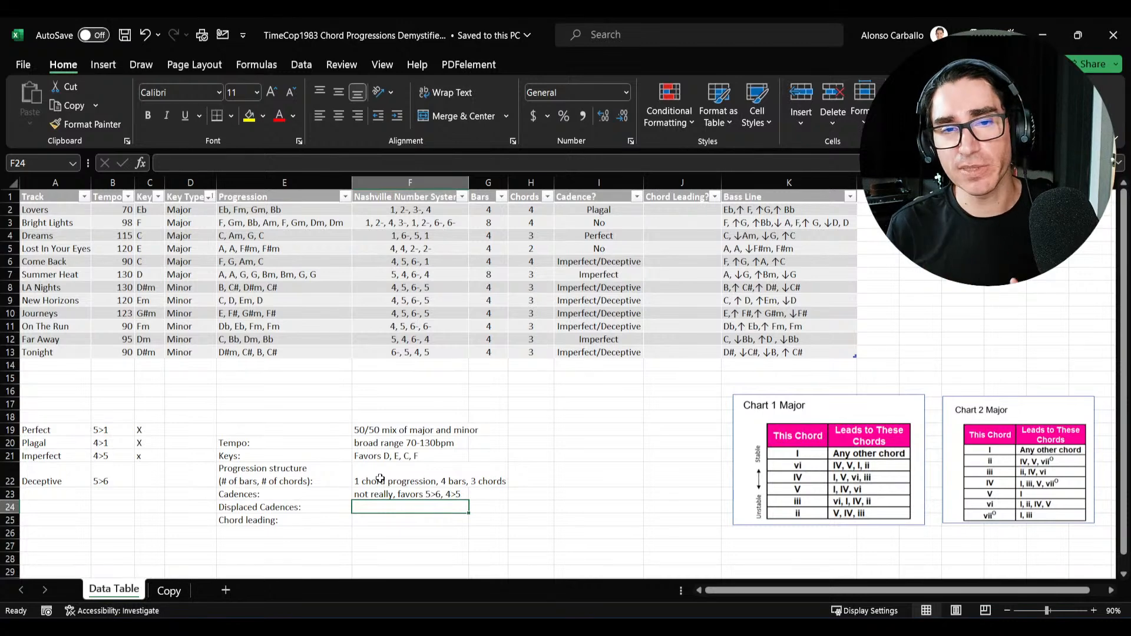
- Check the cadences of Lost In Your Eyes and Dreams and enter "not really" as the Displaced Cadences summary in F24
left_click(568, 249)
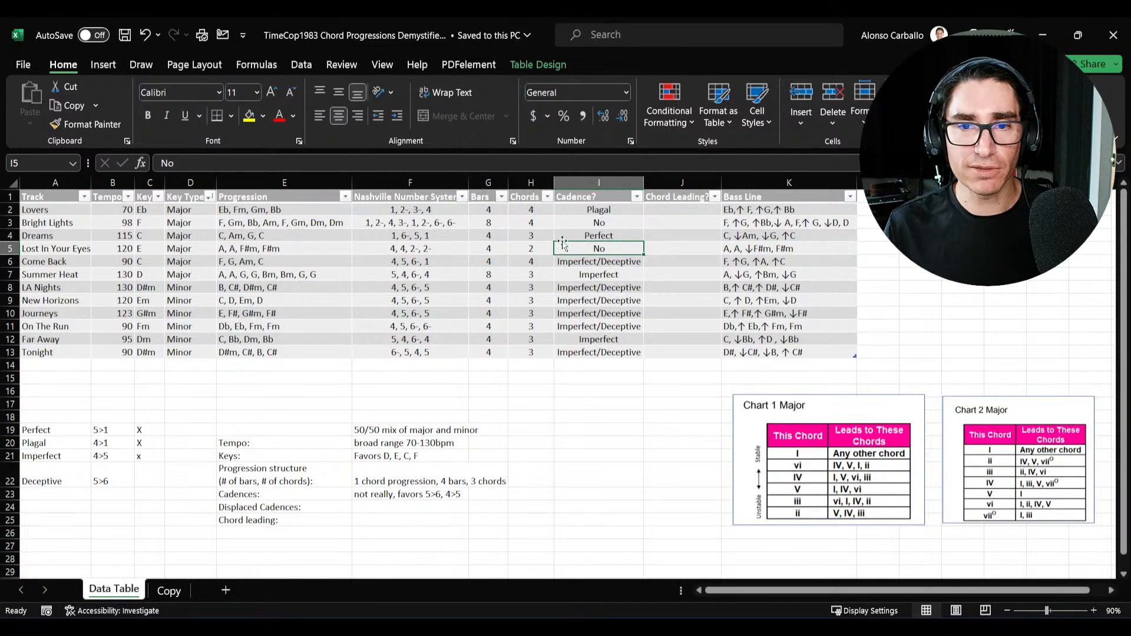
left_click(562, 238)
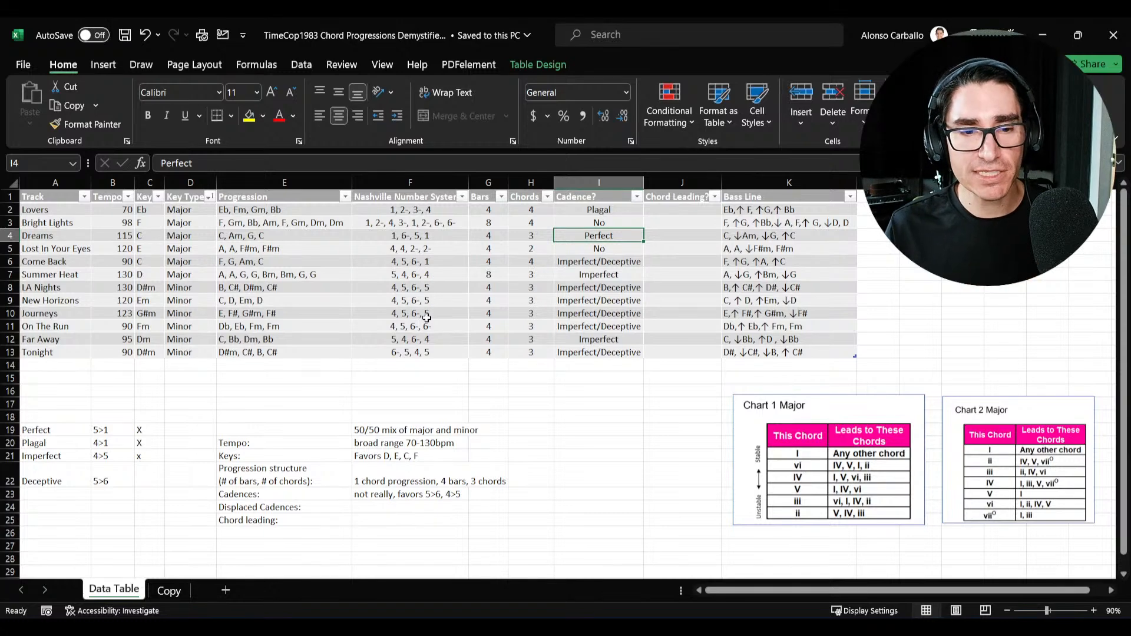
left_click(374, 510)
type("not reall")
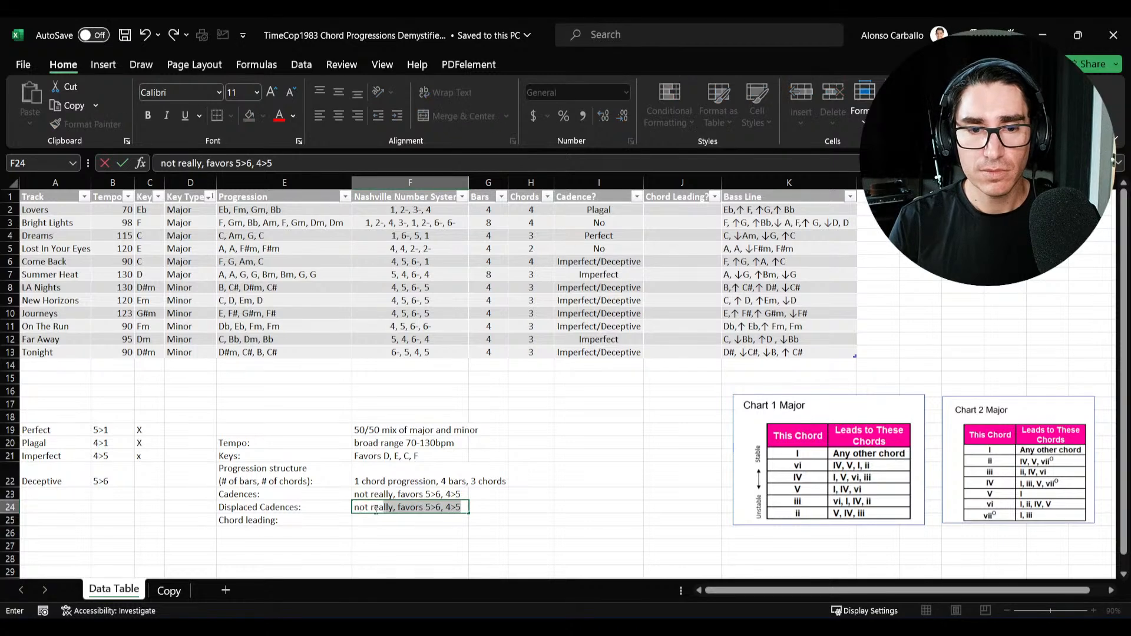
type("y")
key("Delete")
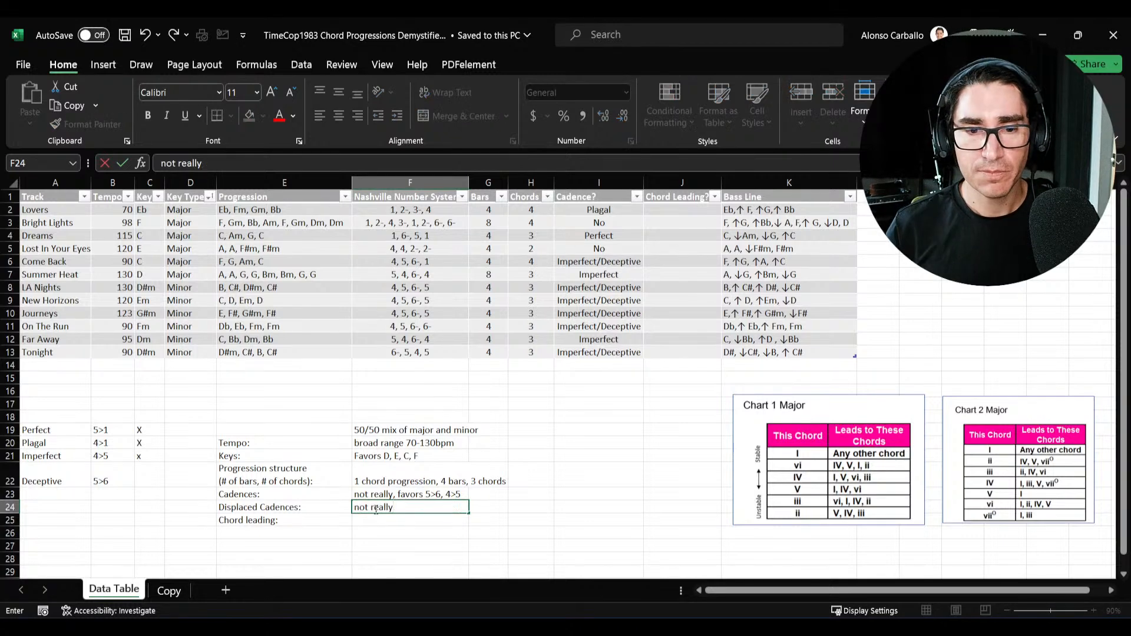
key("Return")
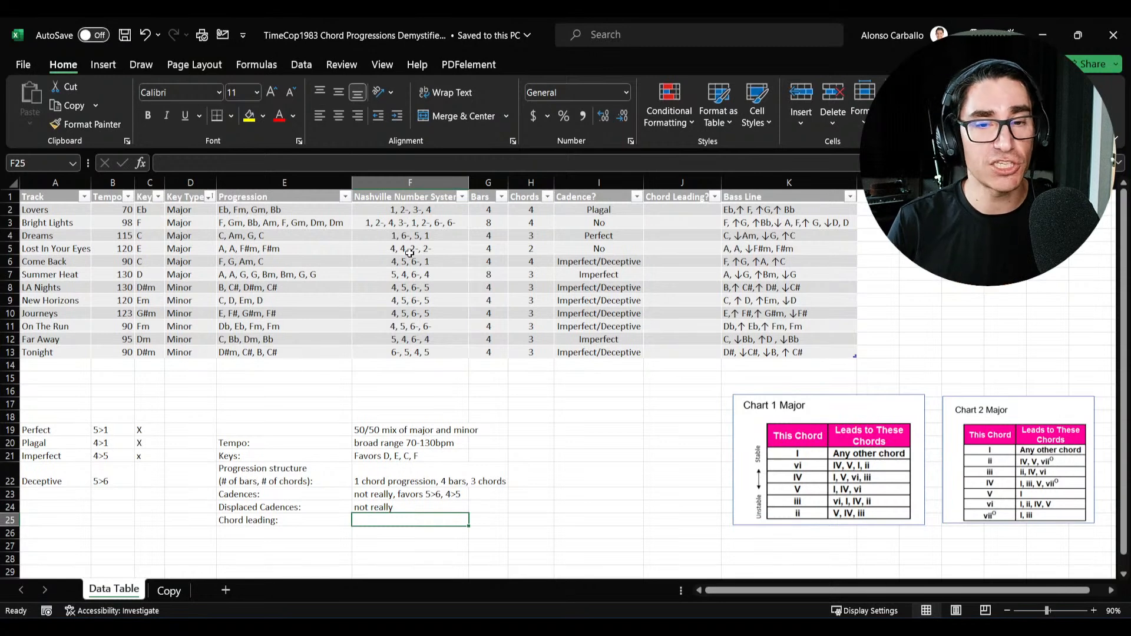
- Examine the number progressions of LA Nights, New Horizons, Journeys and On The Run for common chord movement
left_click(449, 287)
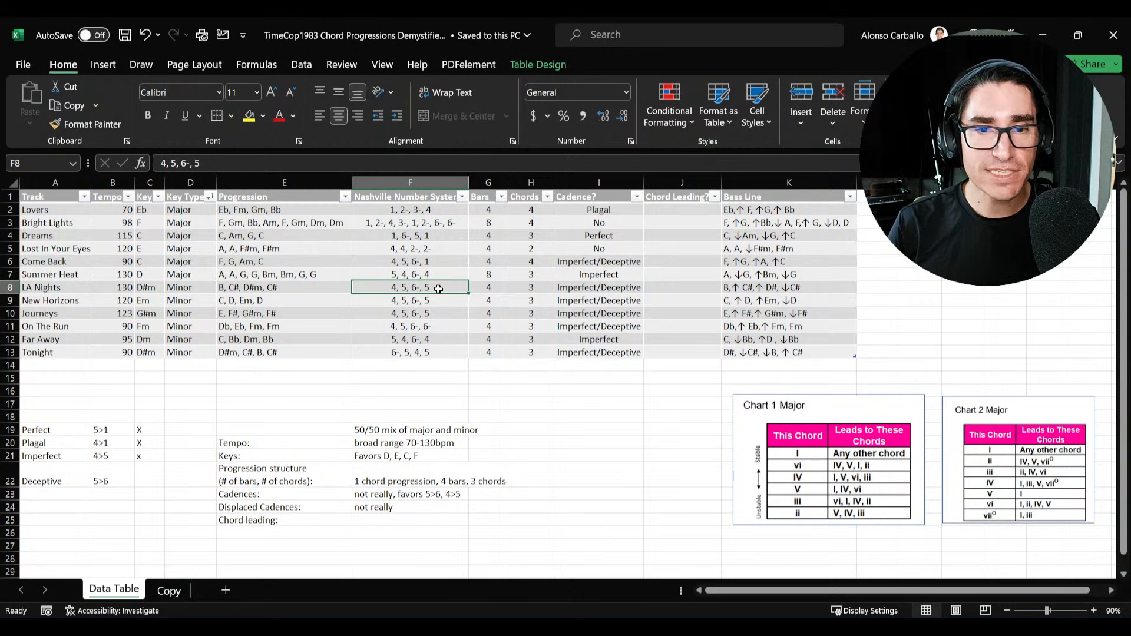
left_click_drag(439, 314, 440, 290)
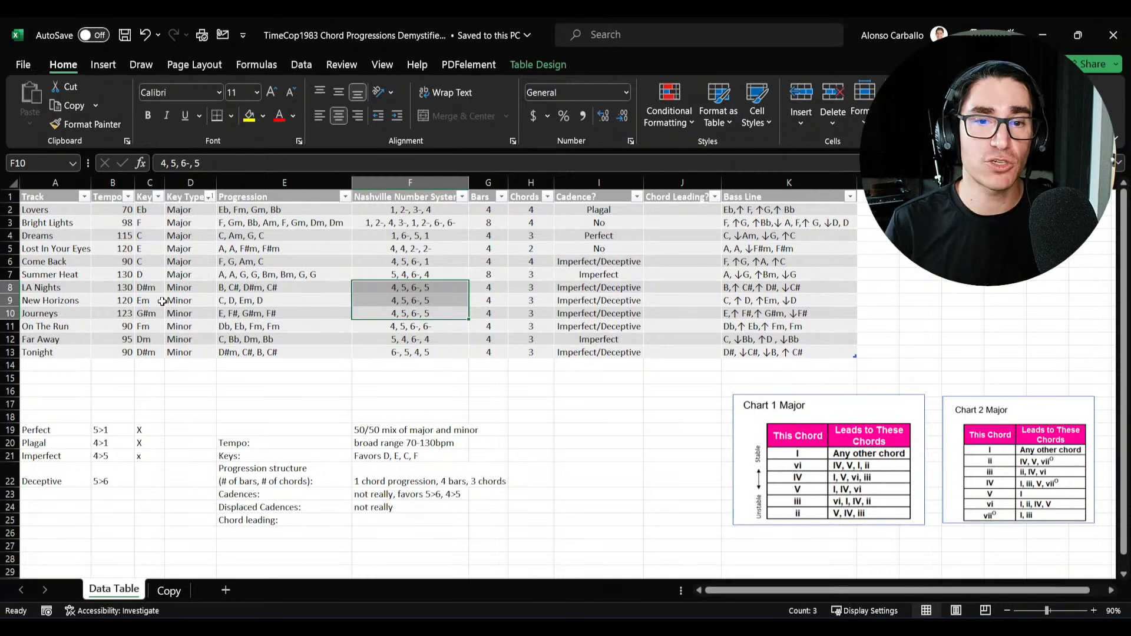
left_click(421, 325)
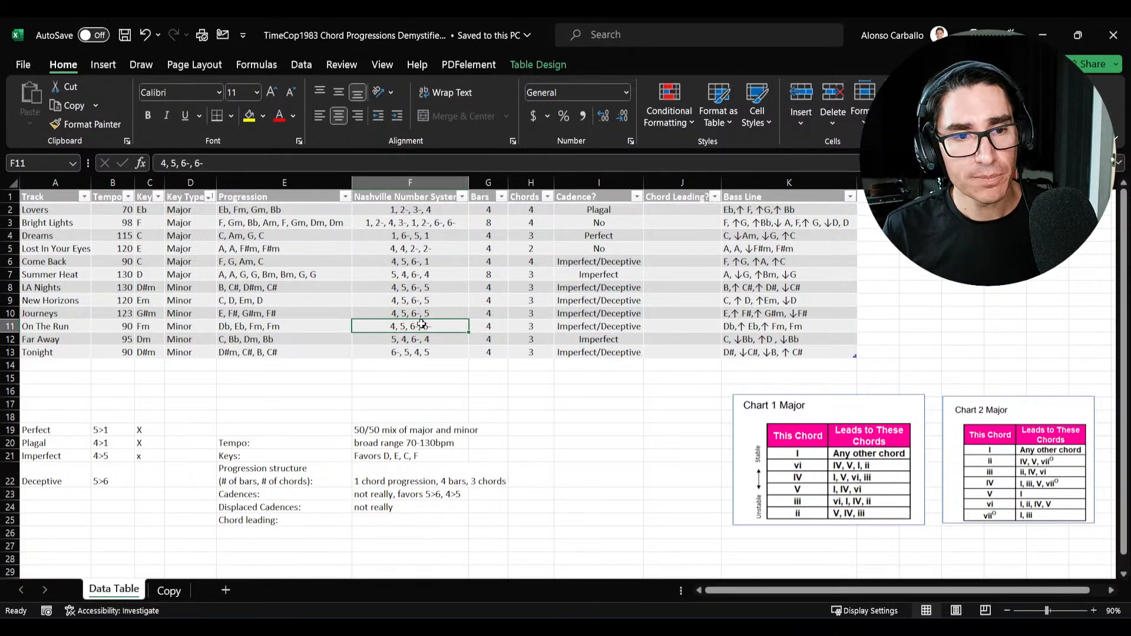
left_click(387, 519)
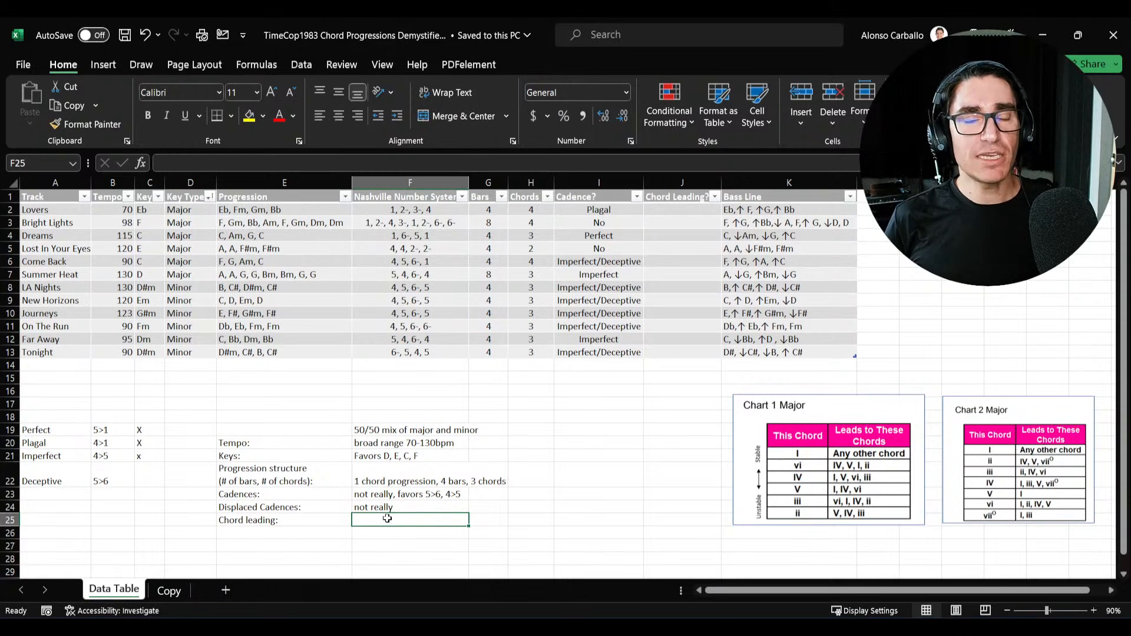
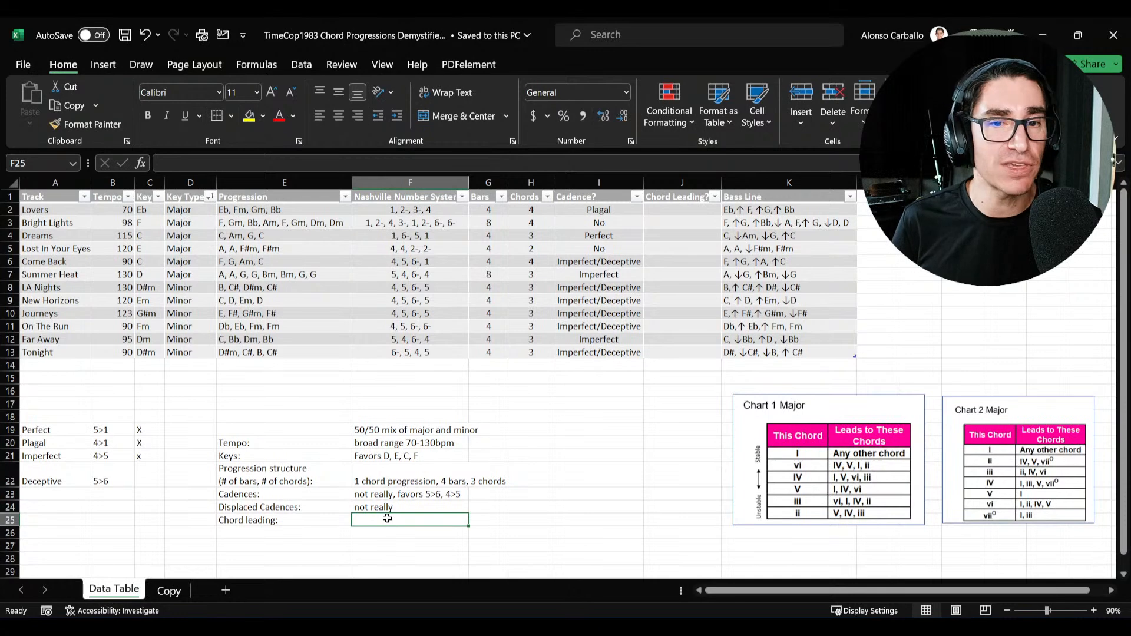
key("Up")
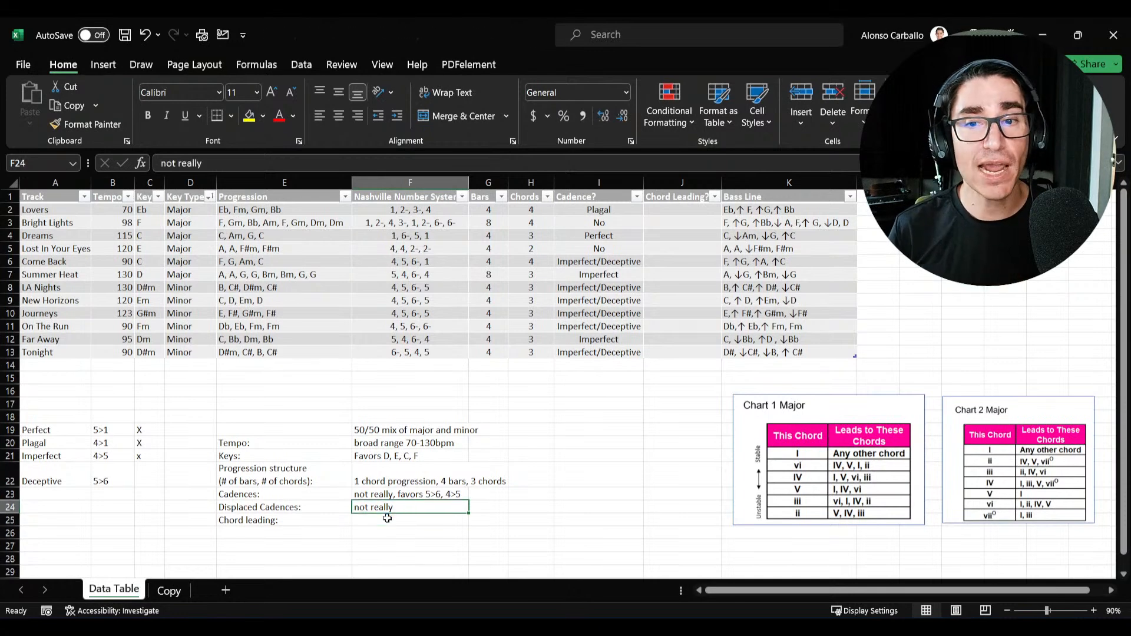
- Enter "Yes" under Chord Leading for Lovers in J2
left_click(666, 209)
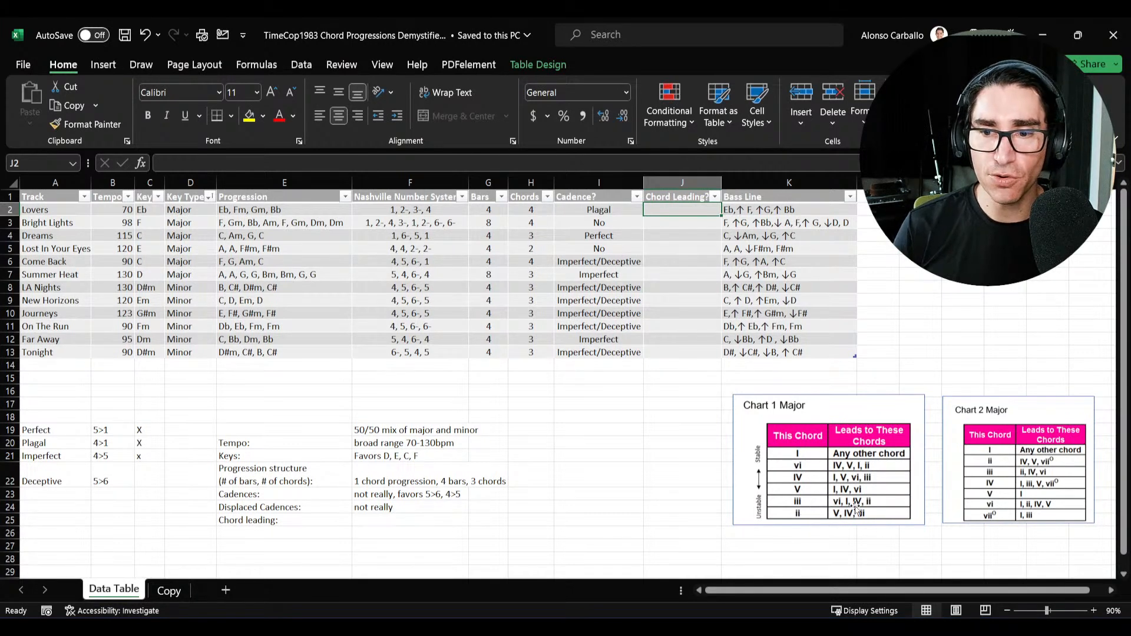
type("Yes")
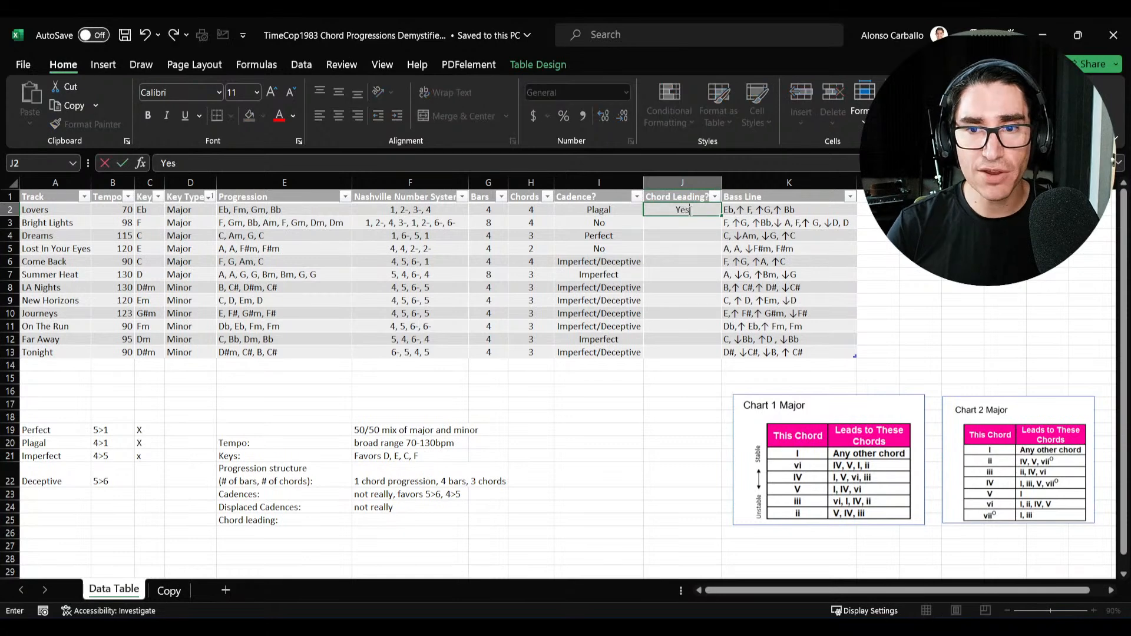
key("Return")
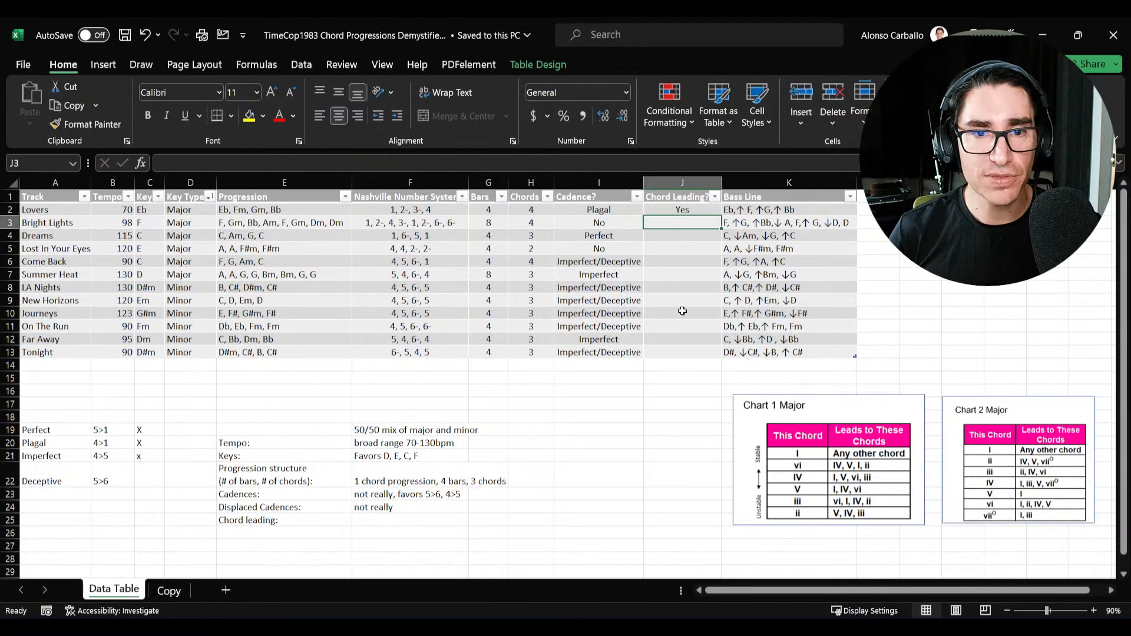
- Check the Bright Lights number progression against Chart 1 Major and enter "Yes" as its chord leading in J3
key("Left")
key("Left")
key("Left")
key("Left")
key("Right")
key("Right")
key("Right")
key("Right")
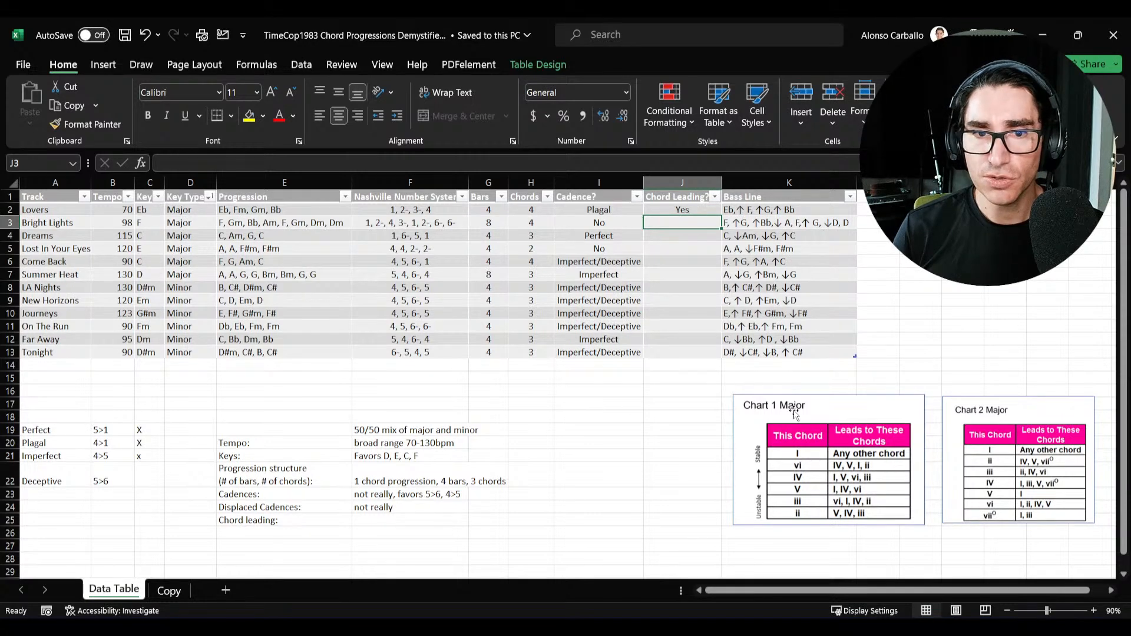
left_click(436, 227)
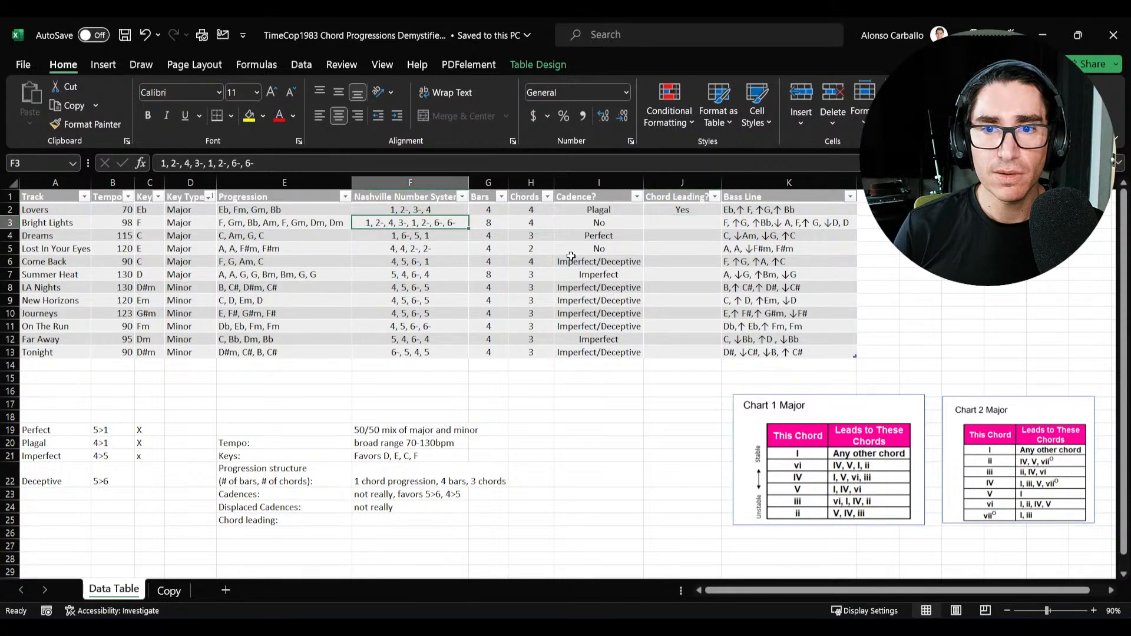
left_click(660, 226)
type("Yes")
key("ctrl+Return")
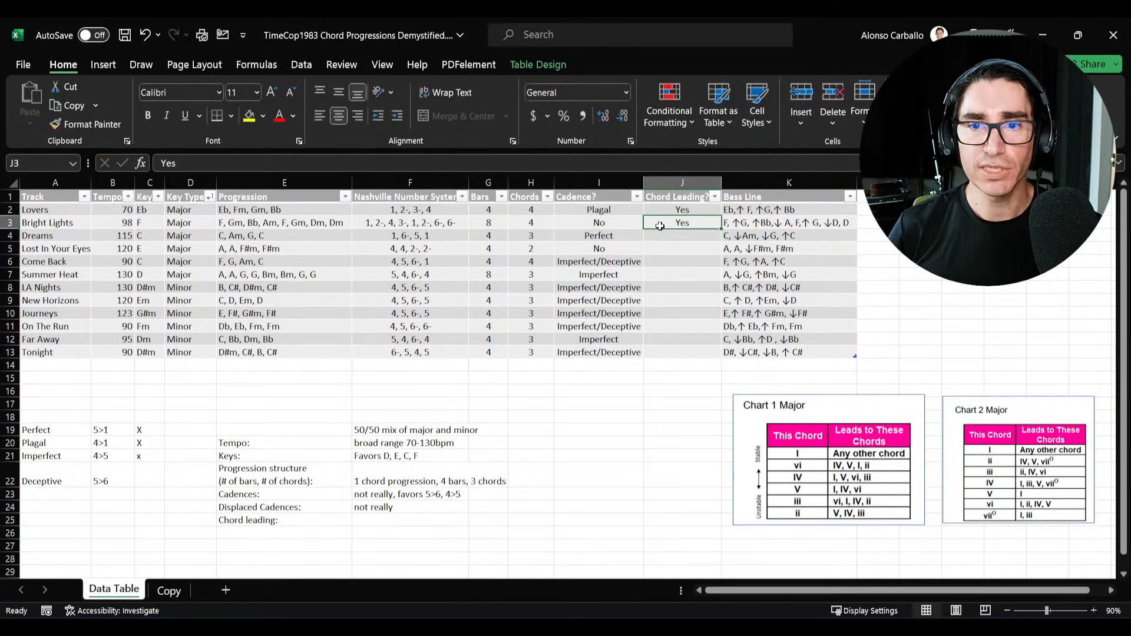
key("Return")
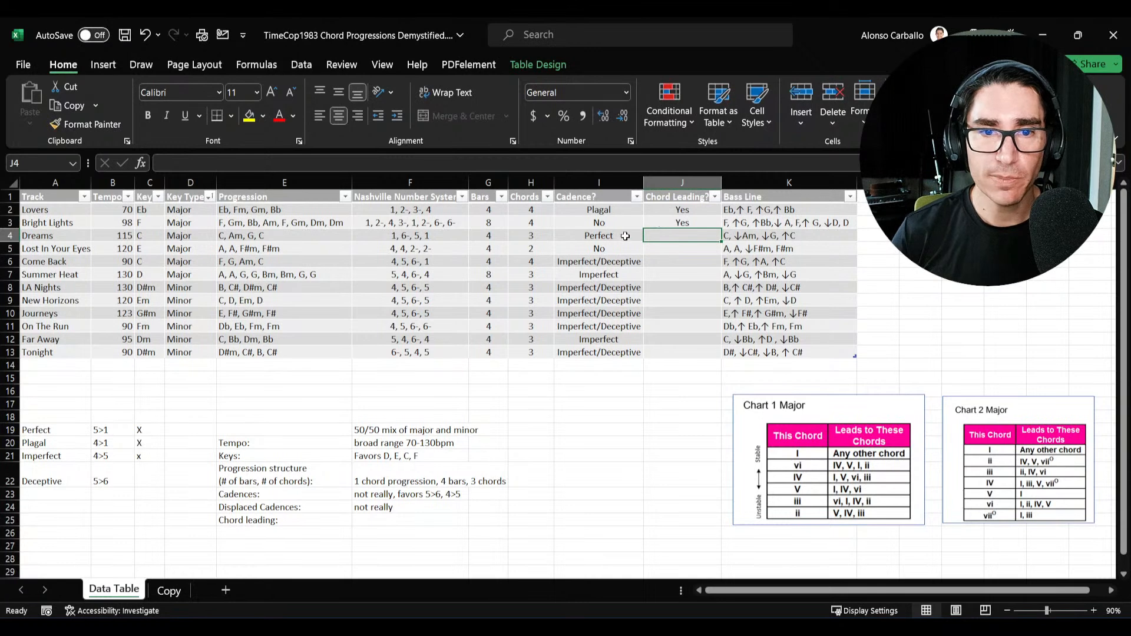
- Check the Dreams progression in F4 against Chart 1 Major and copy "Yes" from J3 into J4
left_click(394, 236)
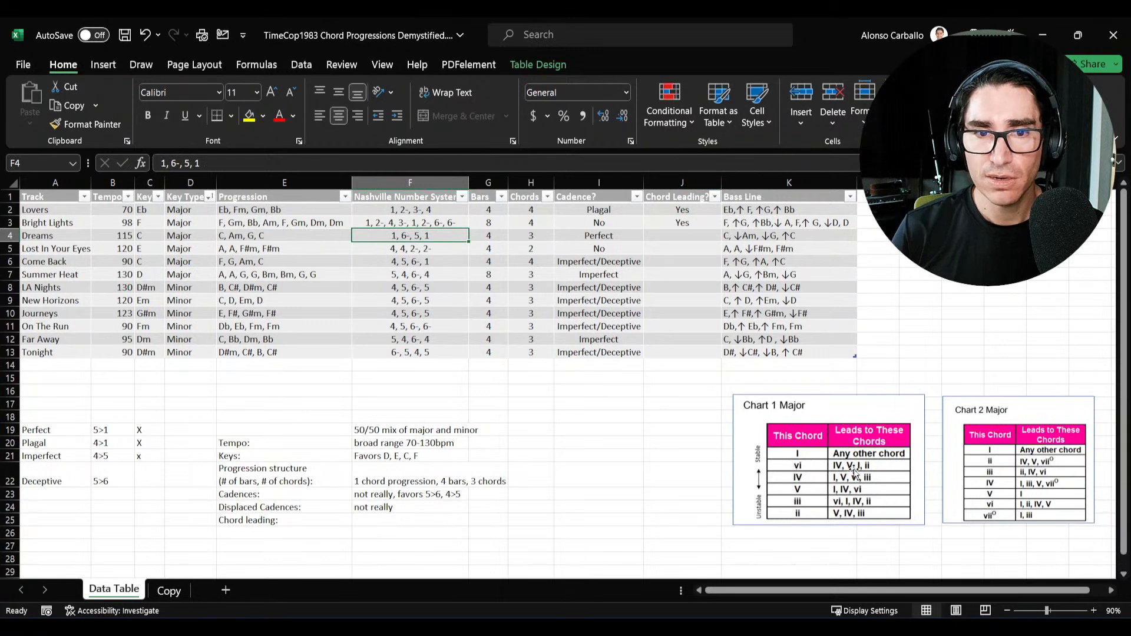
left_click(658, 239)
key("Up")
key("ctrl+c")
key("Down")
key("ctrl+v")
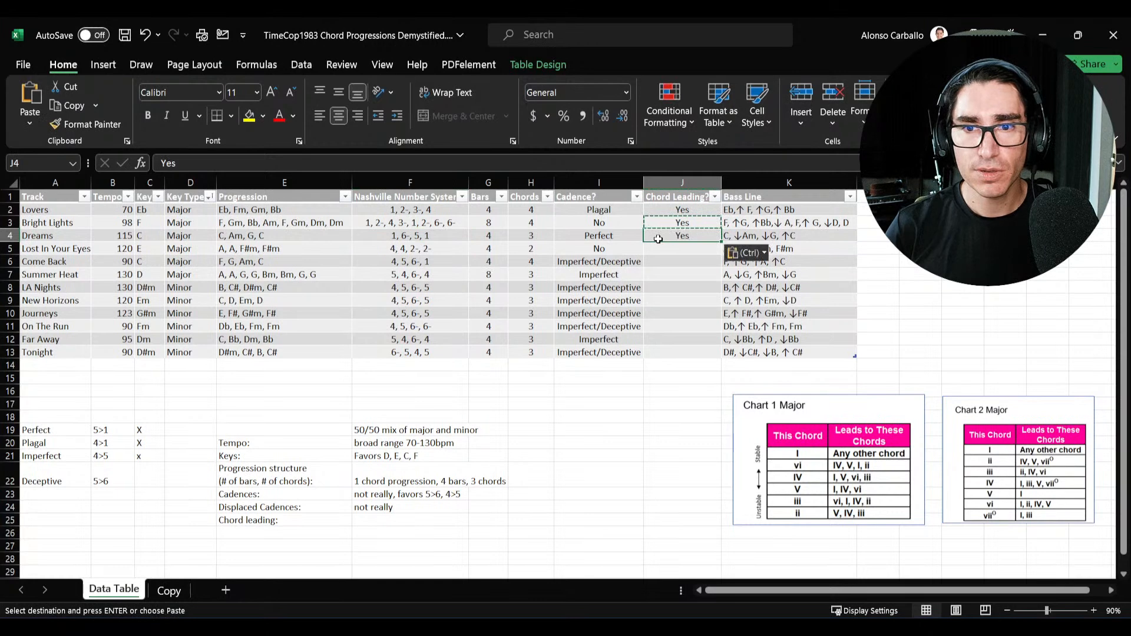
- Enter "No" as the chord leading for Lost In Your Eyes in J5 and save the workbook
key("Down")
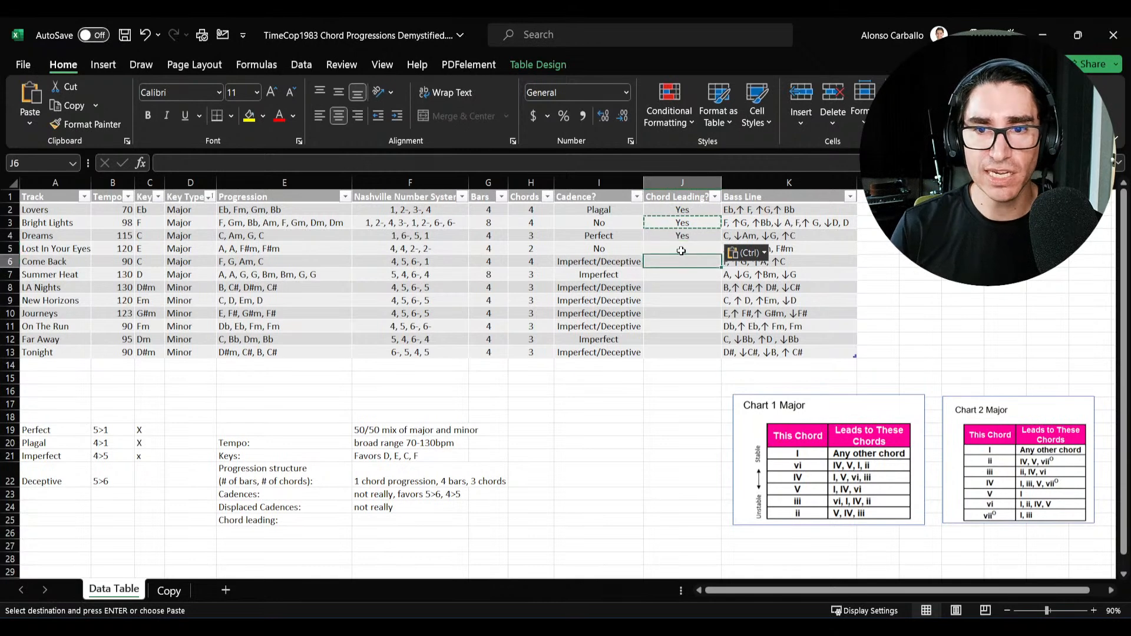
type("No")
key("Return")
key("ctrl+s")
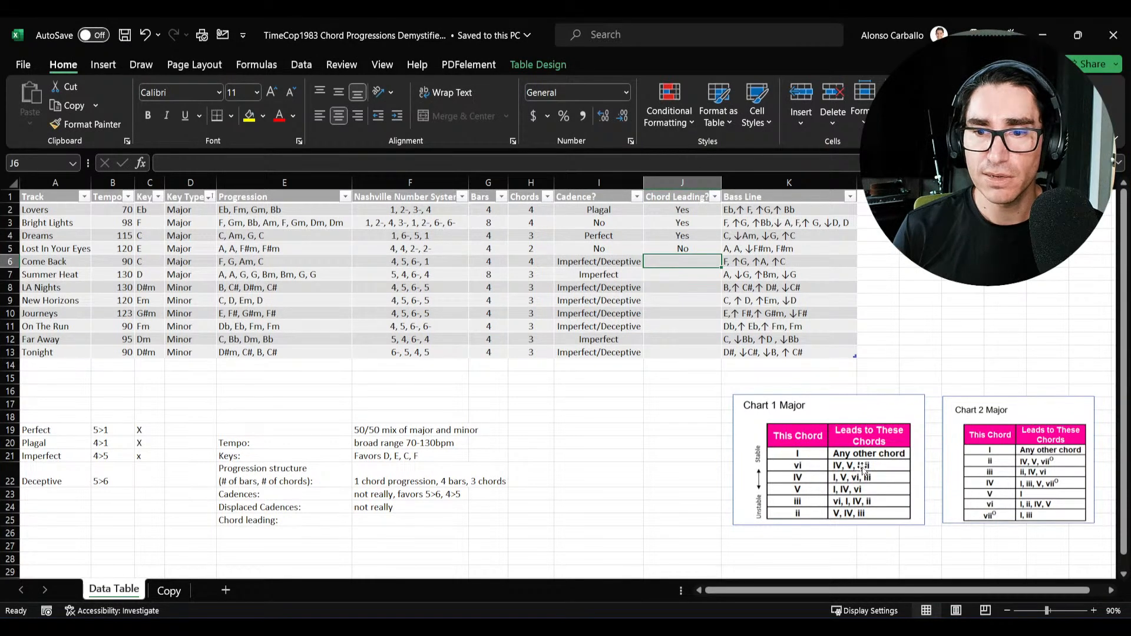
- Copy the "Yes" from Dreams in J4 into the chord leading cell for Come Back in J6
key("Up")
key("Up")
key("ctrl+c")
key("Down")
key("Down")
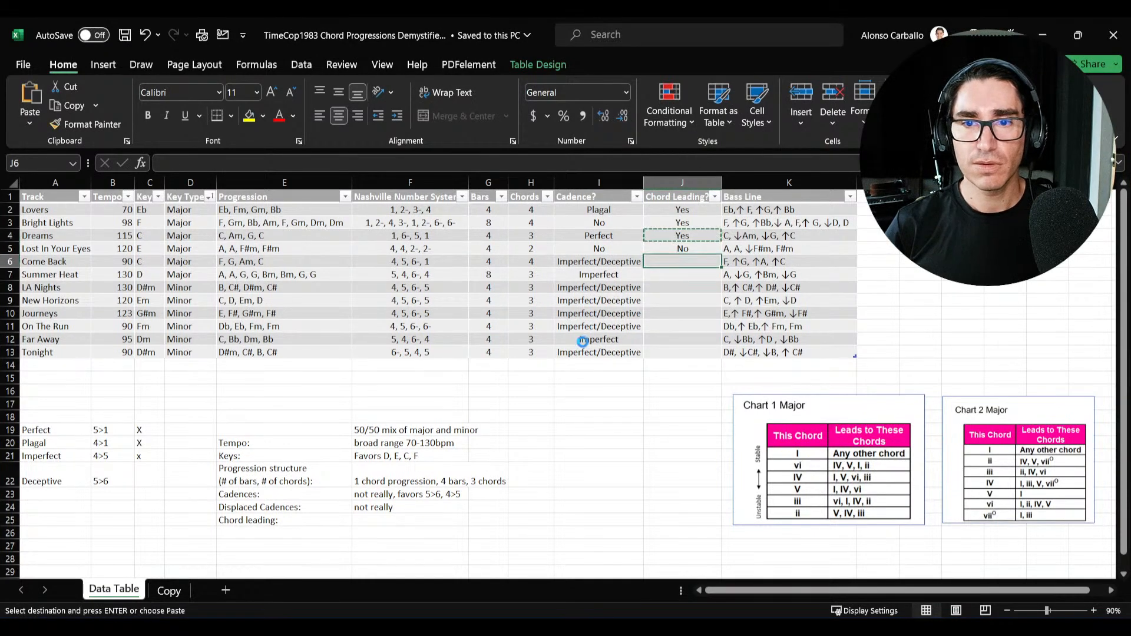
key("ctrl+v")
key("Down")
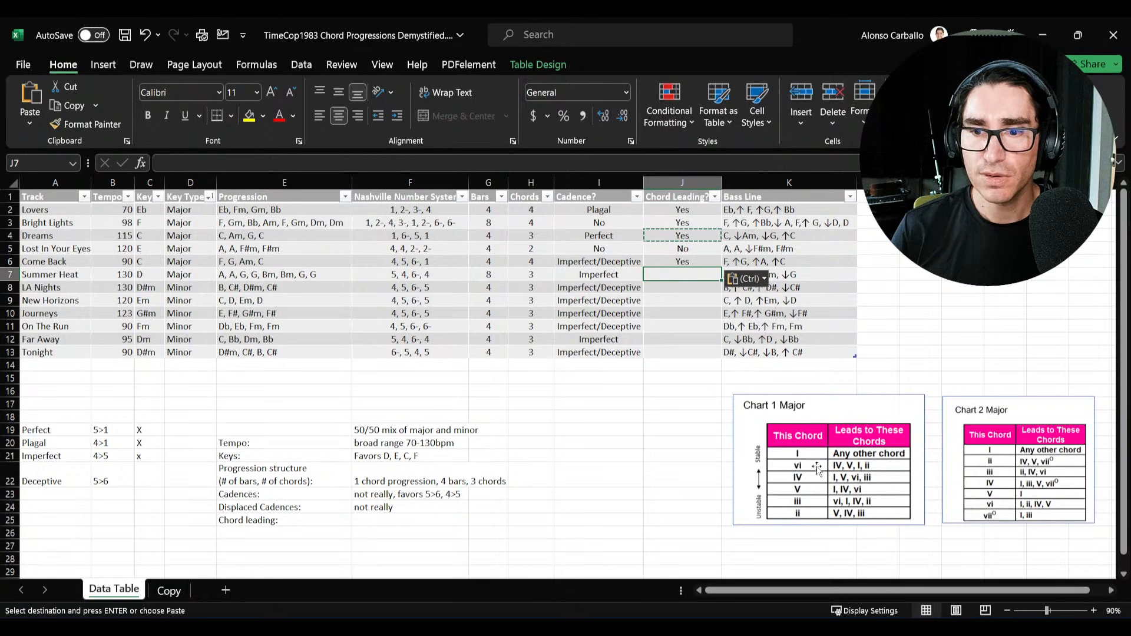
- Copy the "Yes" from J6 into the chord leading cell for Summer Heat in J7
key("Up")
key("ctrl+c")
key("Down")
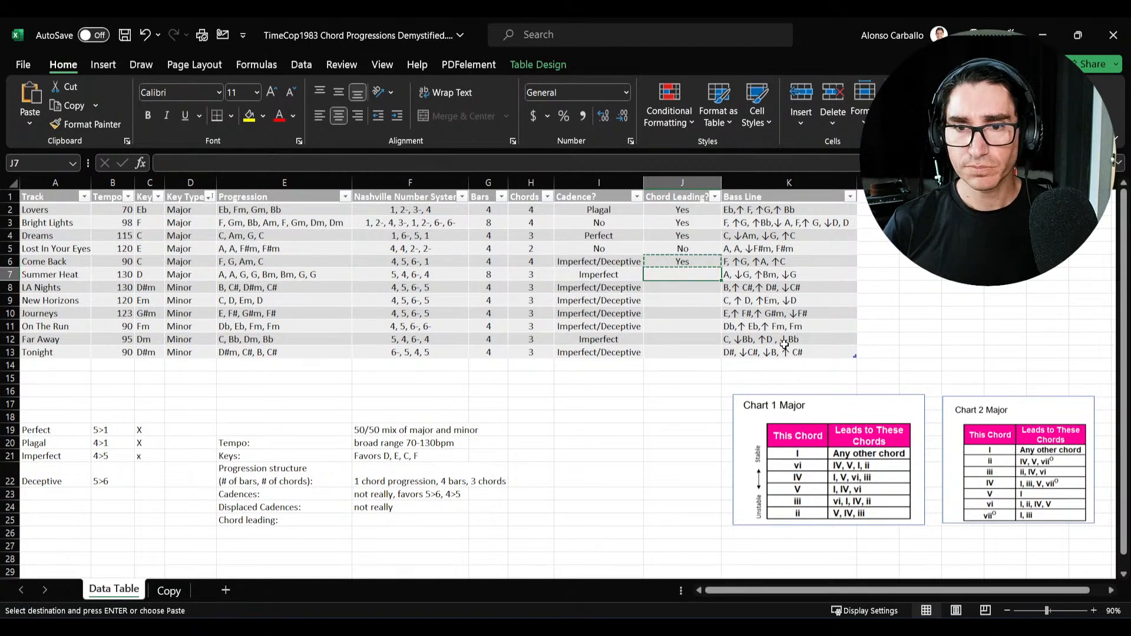
key("ctrl+v")
key("Down")
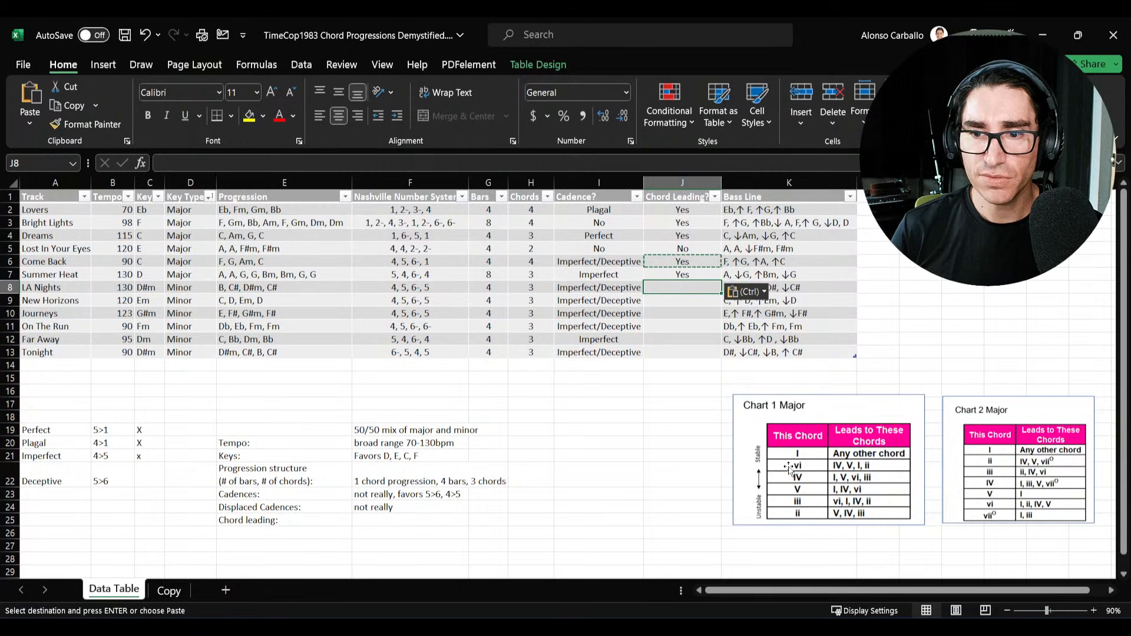
- Copy "Yes" into the chord leading cells for LA Nights, New Horizons and Journeys in J8:J10 and save the workbook
key("Up")
key("ctrl+c")
key("Down")
key("ctrl+v")
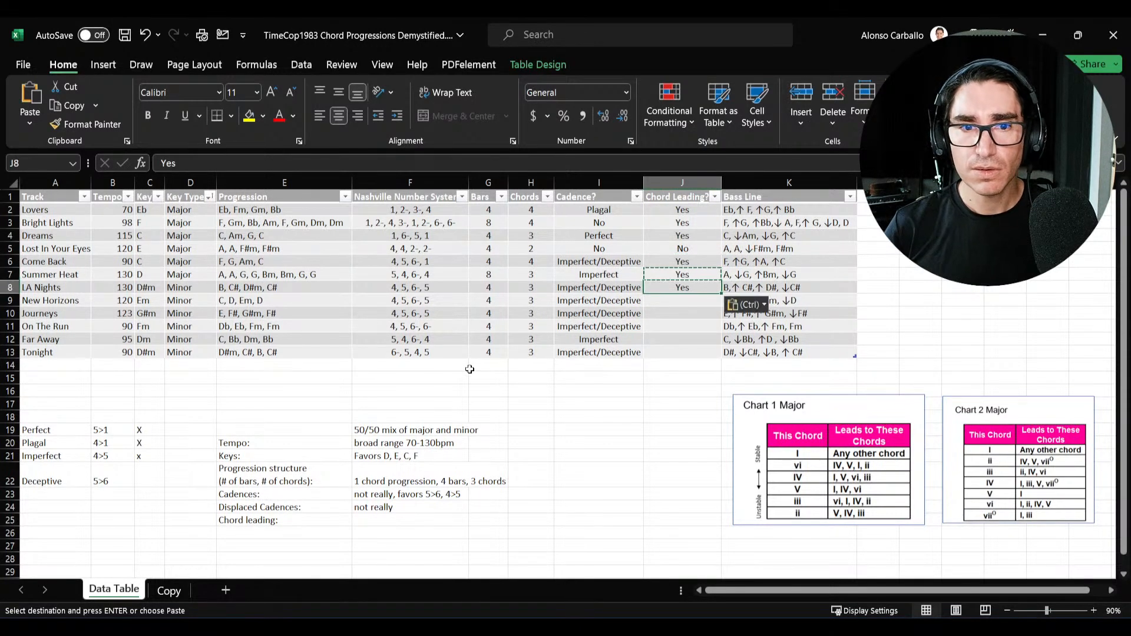
key("Down")
key("ctrl+v")
key("Down")
key("ctrl+v")
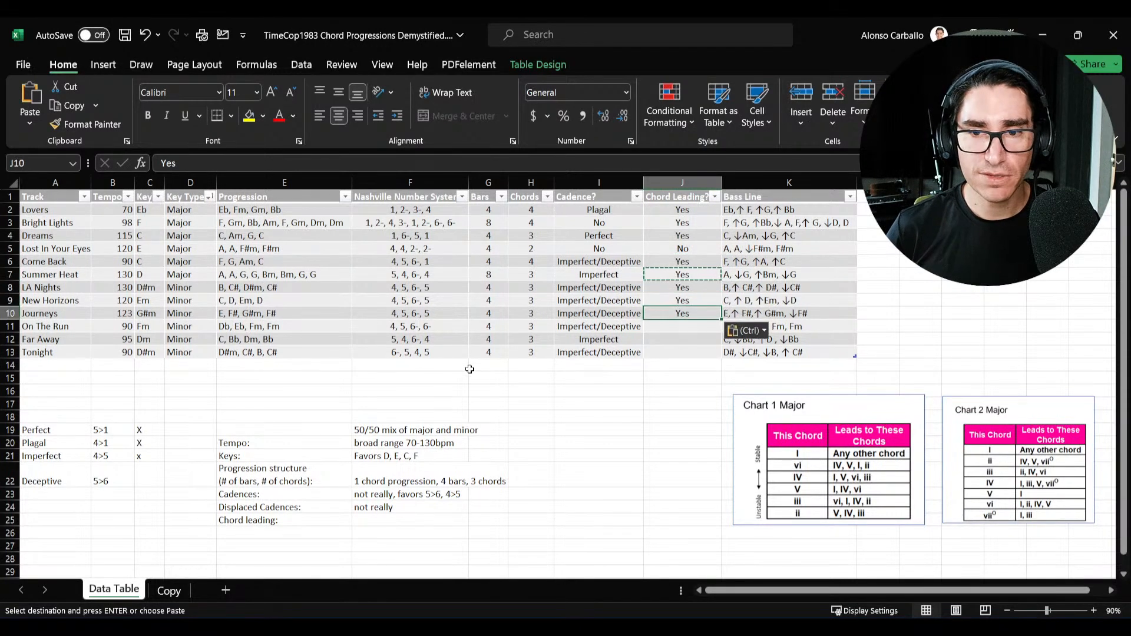
key("ctrl+s")
key("Down")
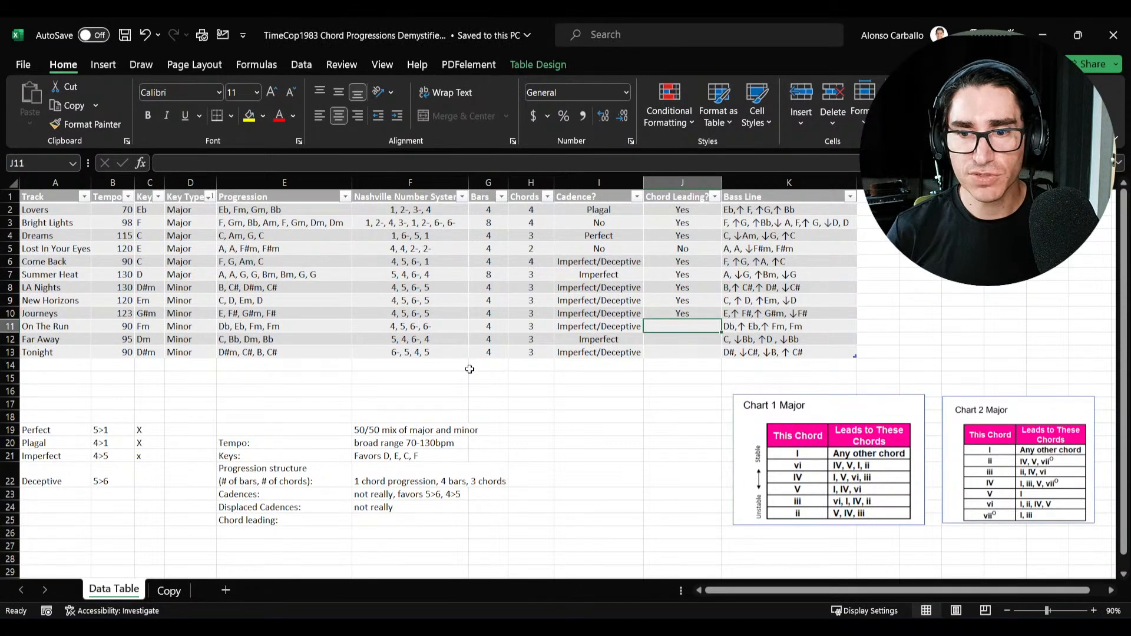
- Copy "Yes" into the chord leading cells for On The Run in J11 and Far Away in J12
key("Up")
key("ctrl+c")
key("Down")
key("ctrl+v")
key("Down")
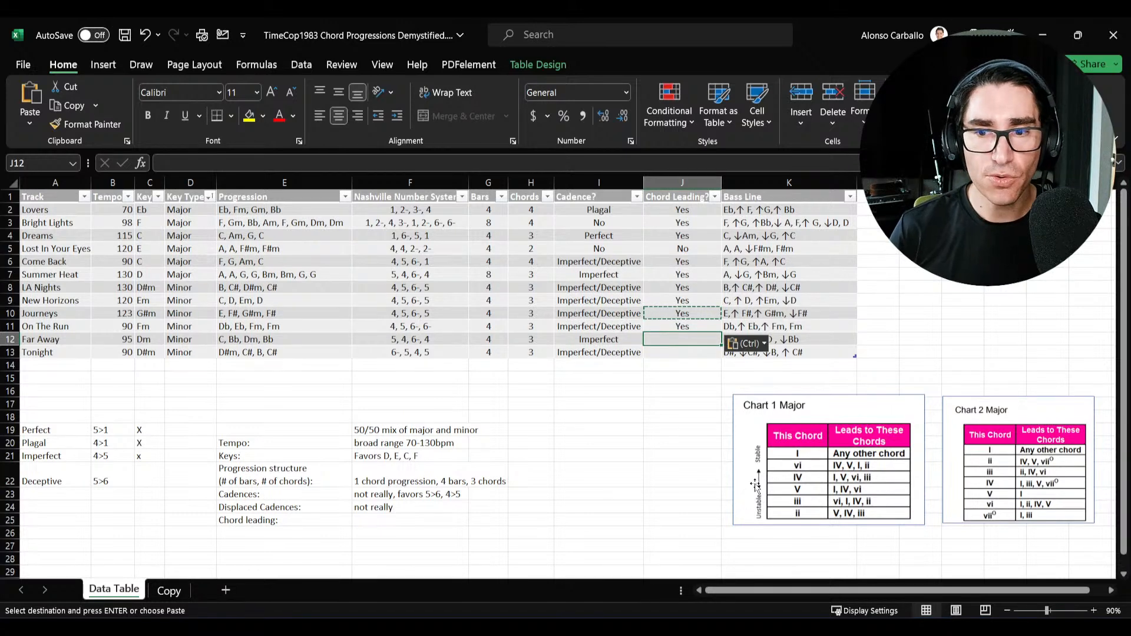
key("Up")
key("ctrl+c")
key("Down")
key("ctrl+v")
key("Down")
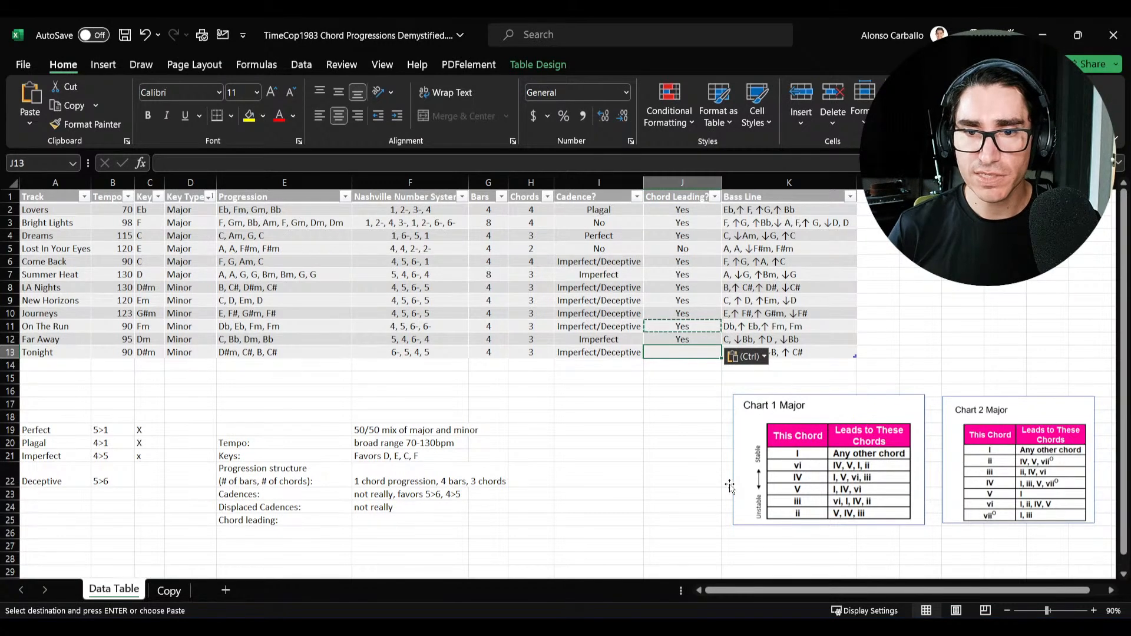
- Copy "Yes" into the chord leading cell for Tonight in J13 and save the workbook
key("Up")
key("ctrl+c")
key("Down")
key("ctrl+v")
key("ctrl+s")
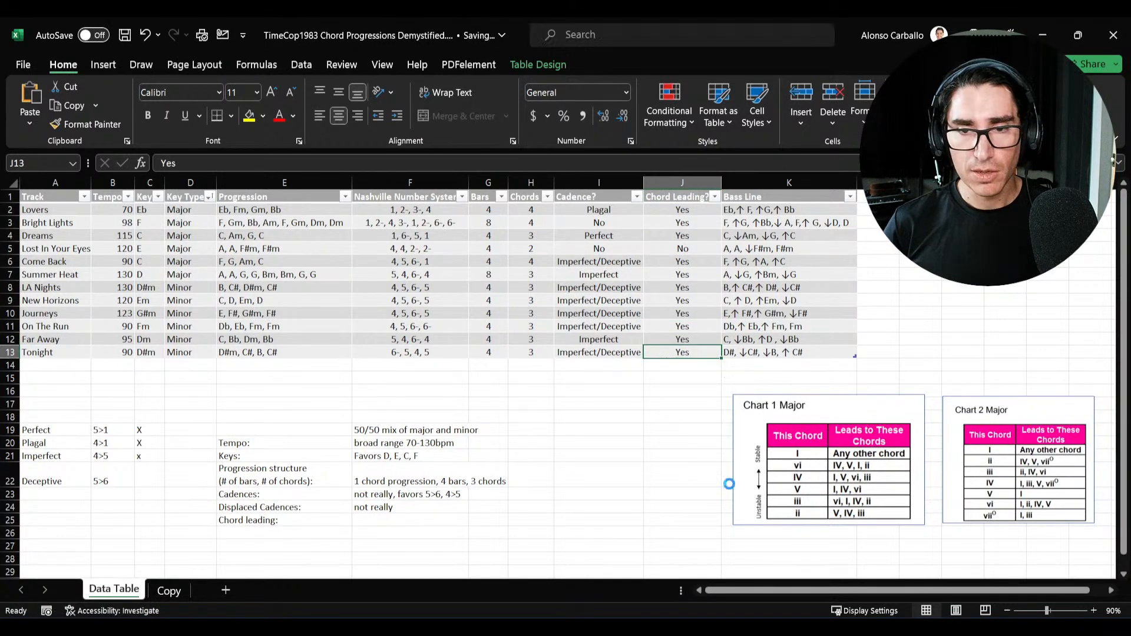
key("Up")
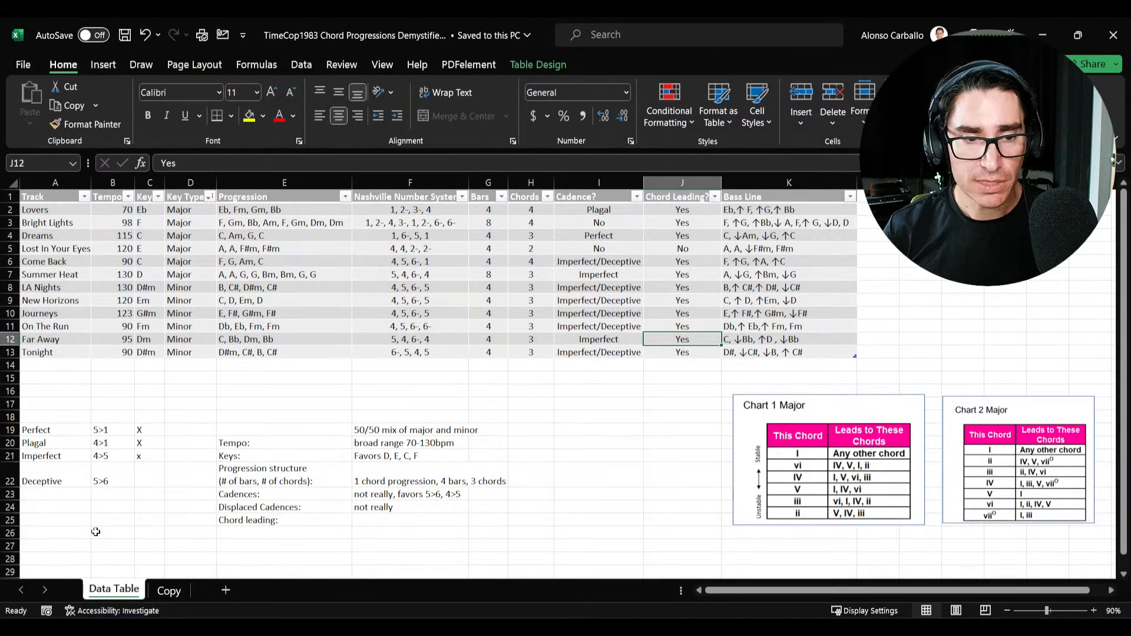
- Add the label "Golden chords" in A25 below the cadence list and save the workbook
left_click(59, 523)
type("Golden")
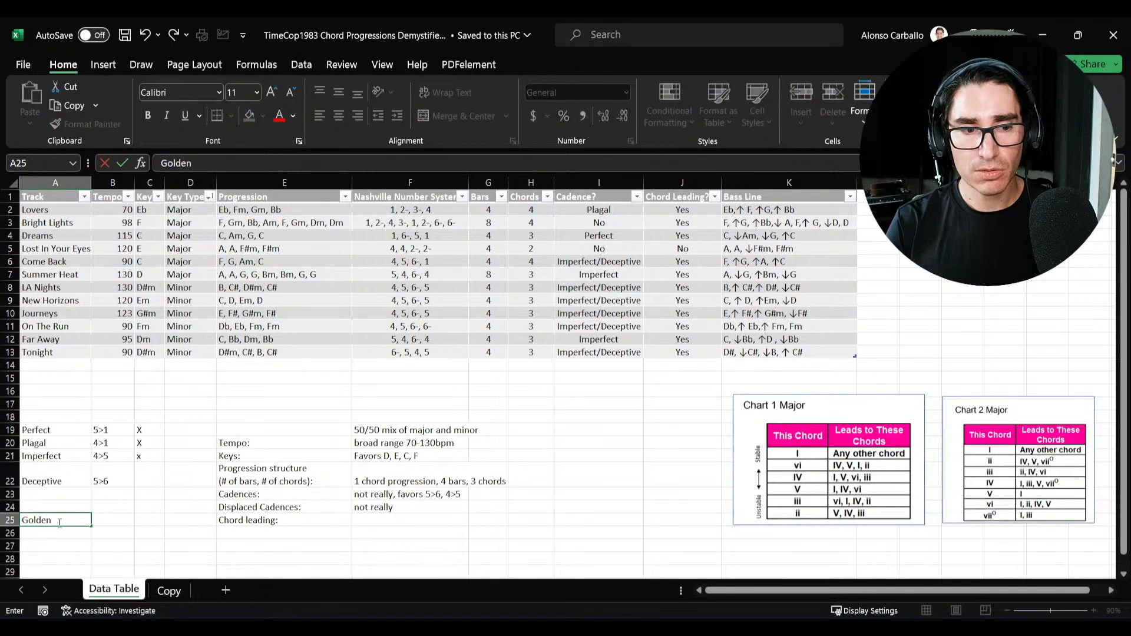
type(" chords")
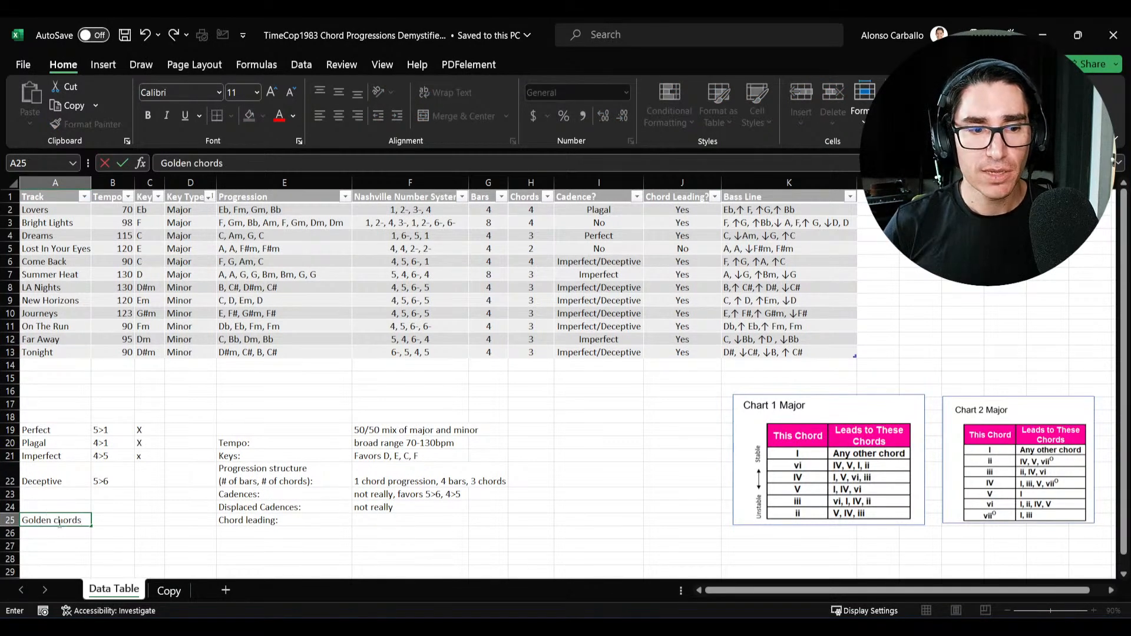
key("Tab")
left_click(675, 477)
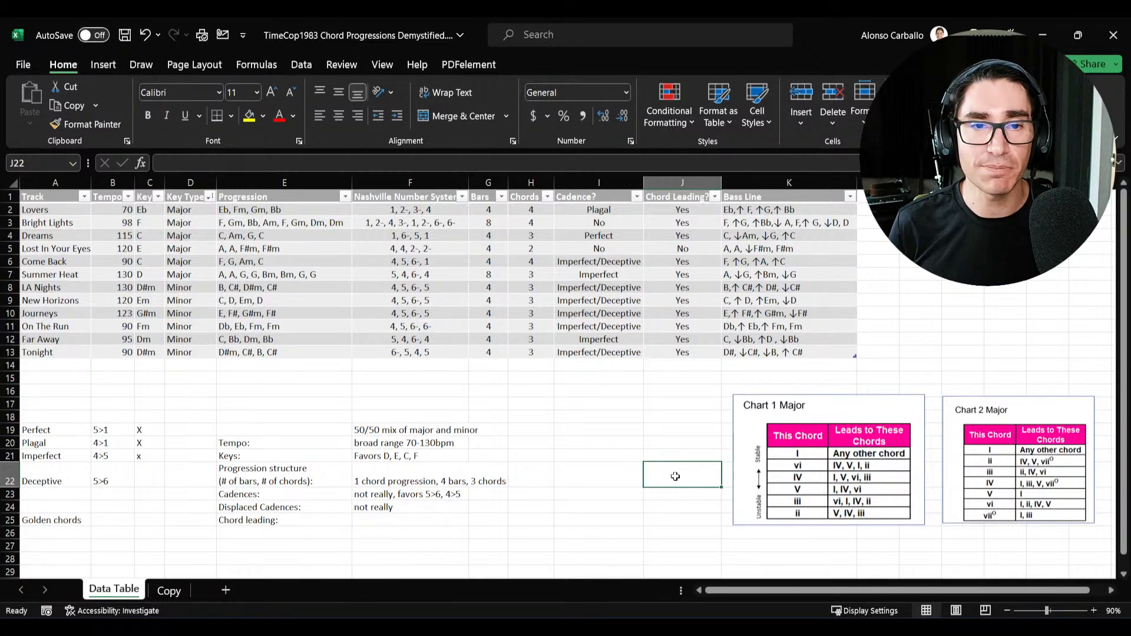
left_click(702, 428)
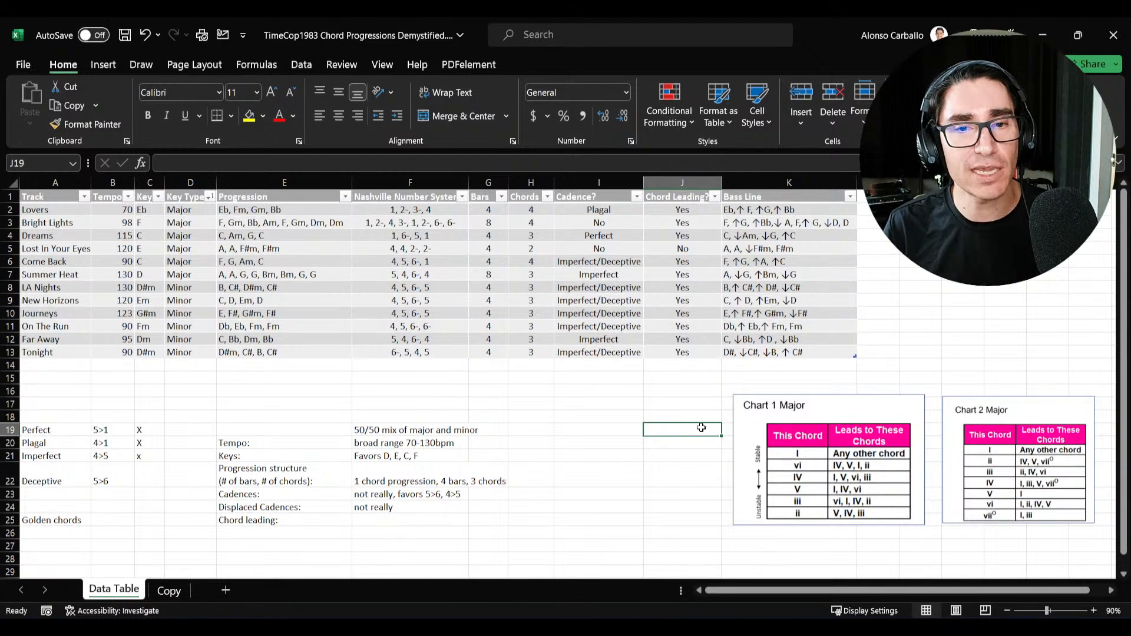
key("ctrl+s")
left_click(693, 443)
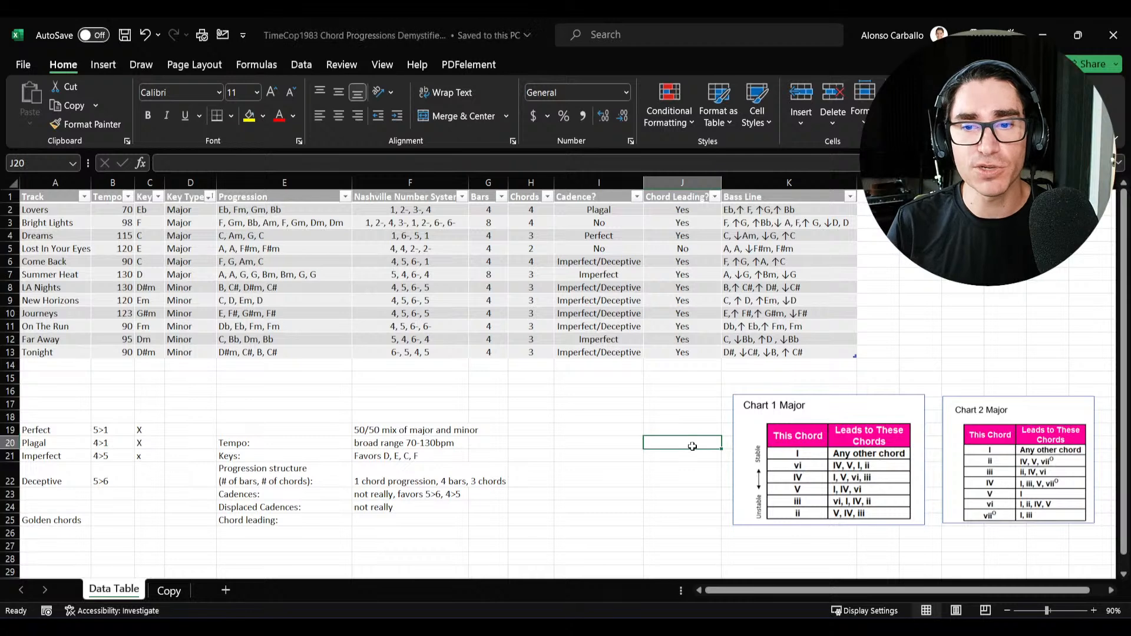
- Enter the golden chords "1, 4, 5, 6" in B25 beside their label
left_click(62, 520)
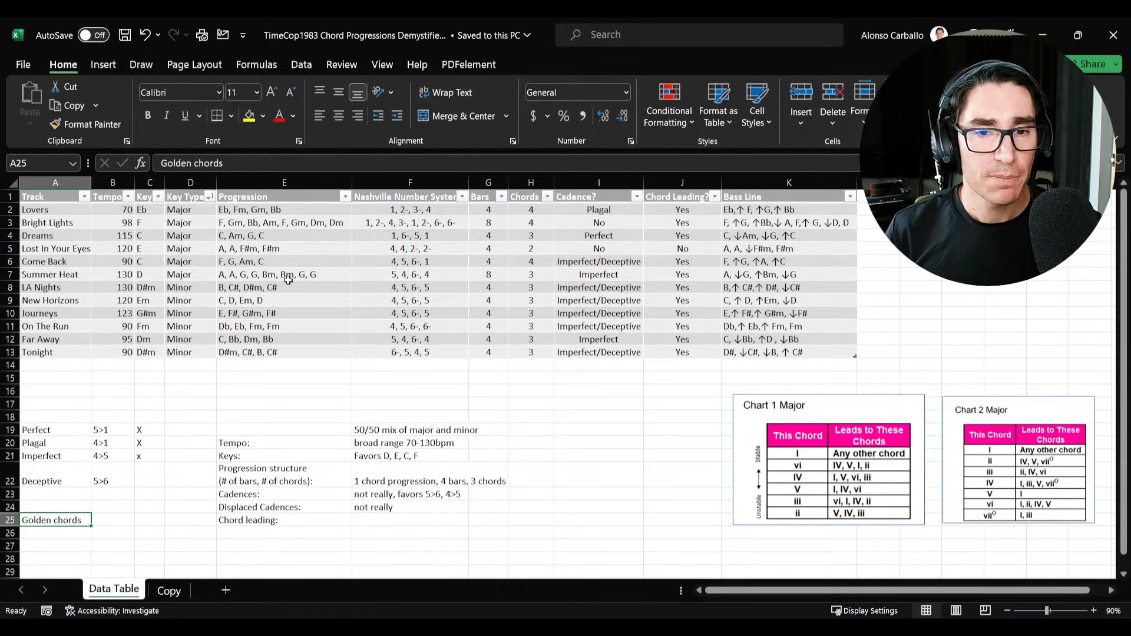
left_click(423, 259)
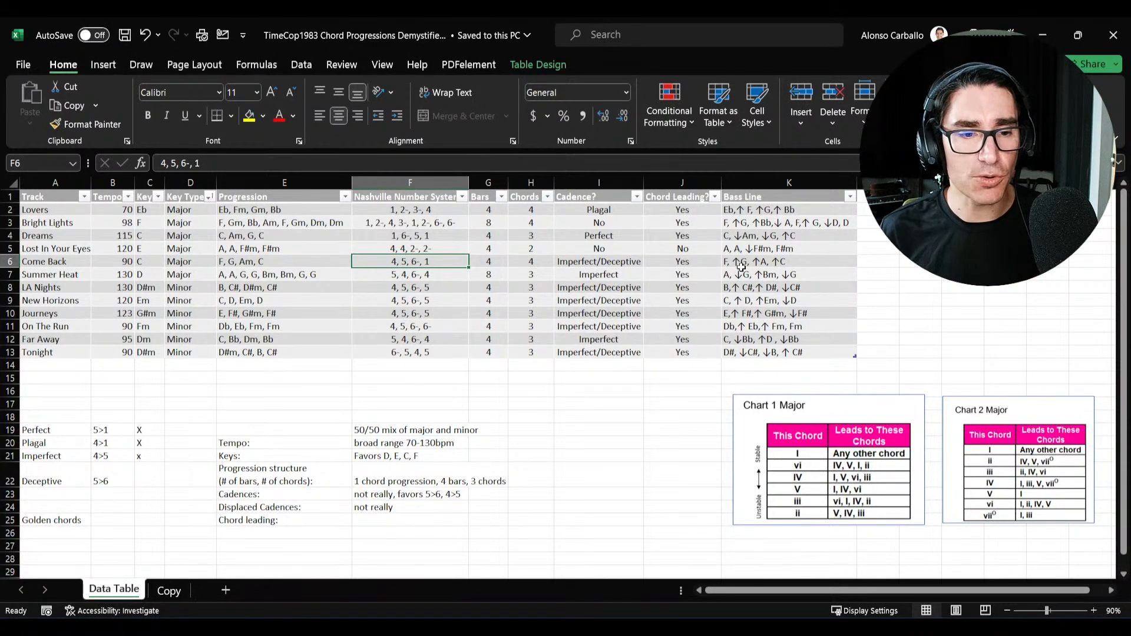
left_click(122, 516)
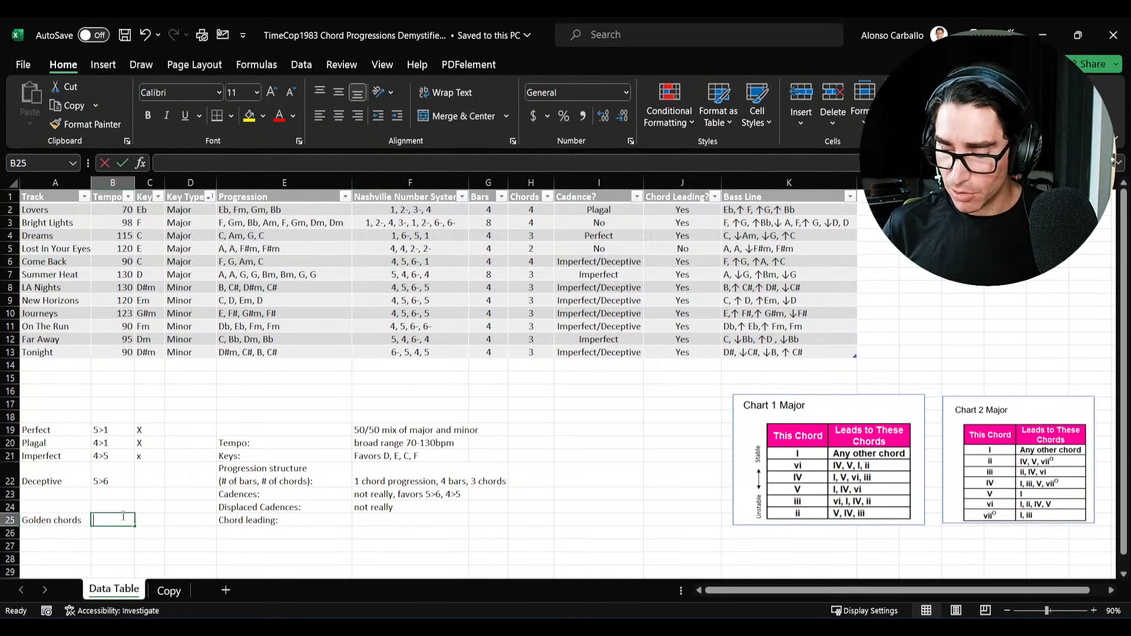
type("1, 4, 5, 6")
key("Return")
left_click(124, 517)
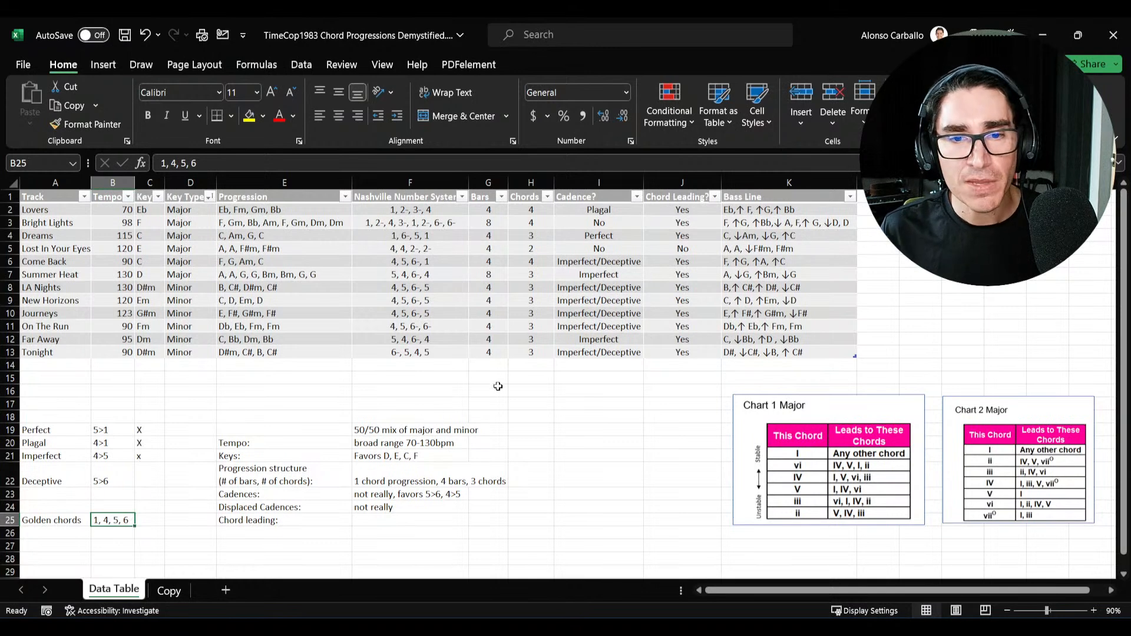
- Colour the Nashville number progressions of Lost In Your Eyes, Lovers and Bright Lights red in F5 and F2:F3
left_click(435, 353)
key("Up")
key("Up")
key("Up")
key("Up")
key("Up")
key("Up")
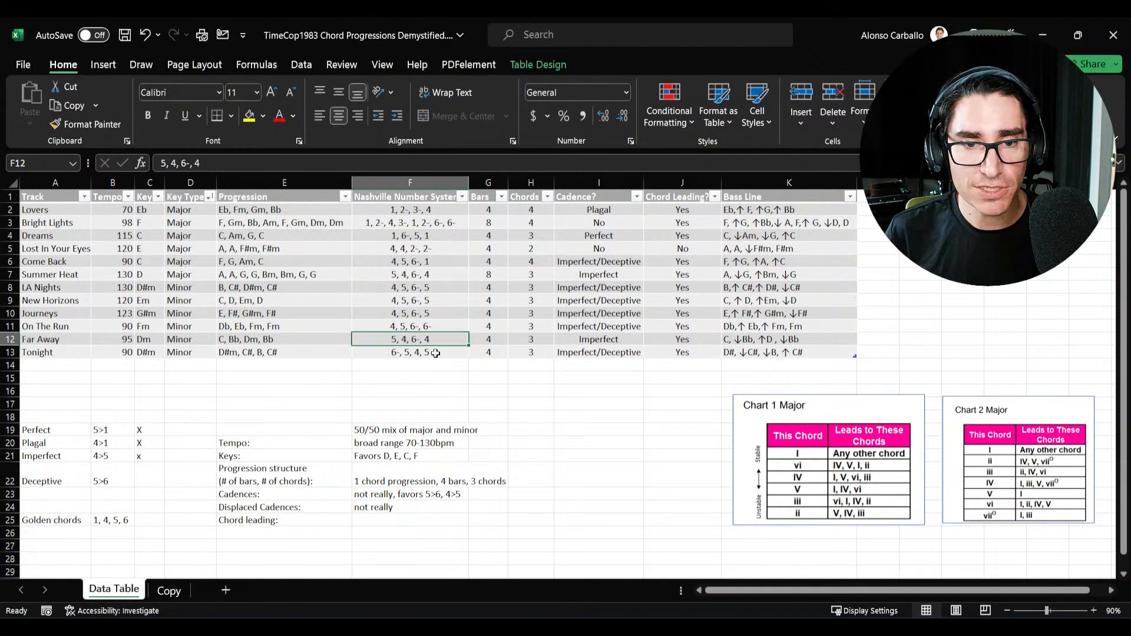
key("Up")
key("Up")
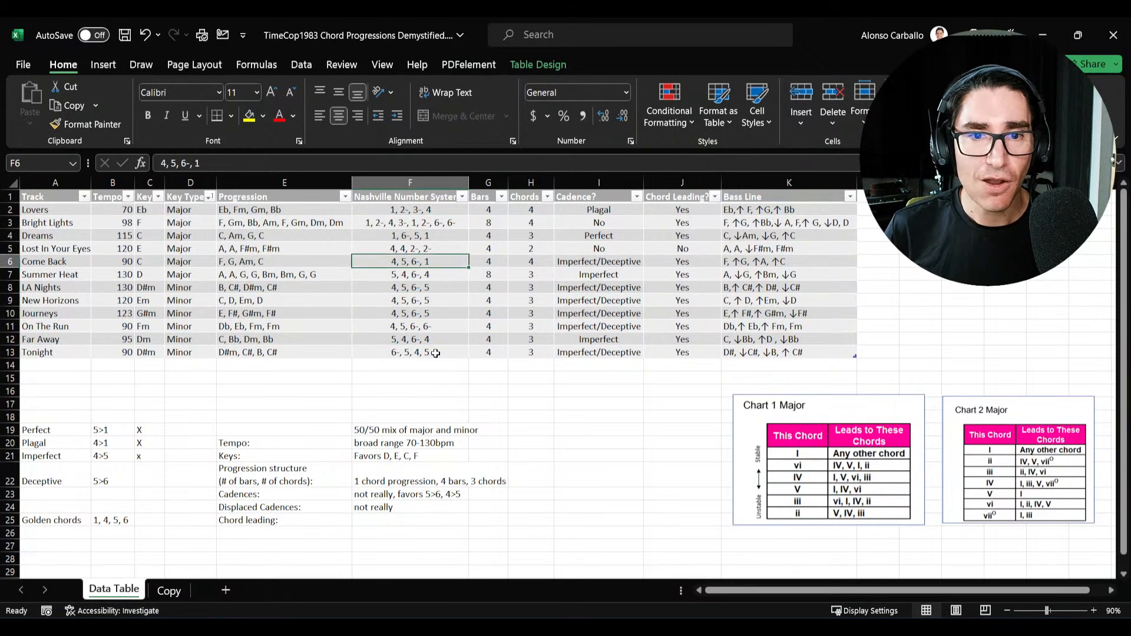
left_click(281, 116)
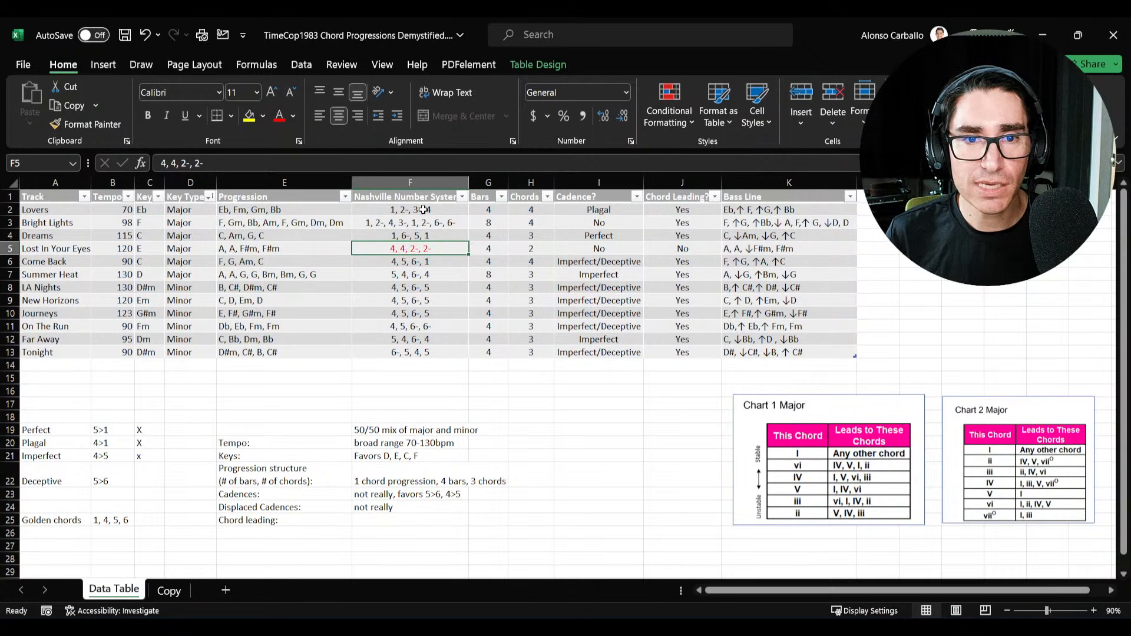
left_click_drag(423, 209, 424, 223)
left_click(280, 117)
left_click(436, 287)
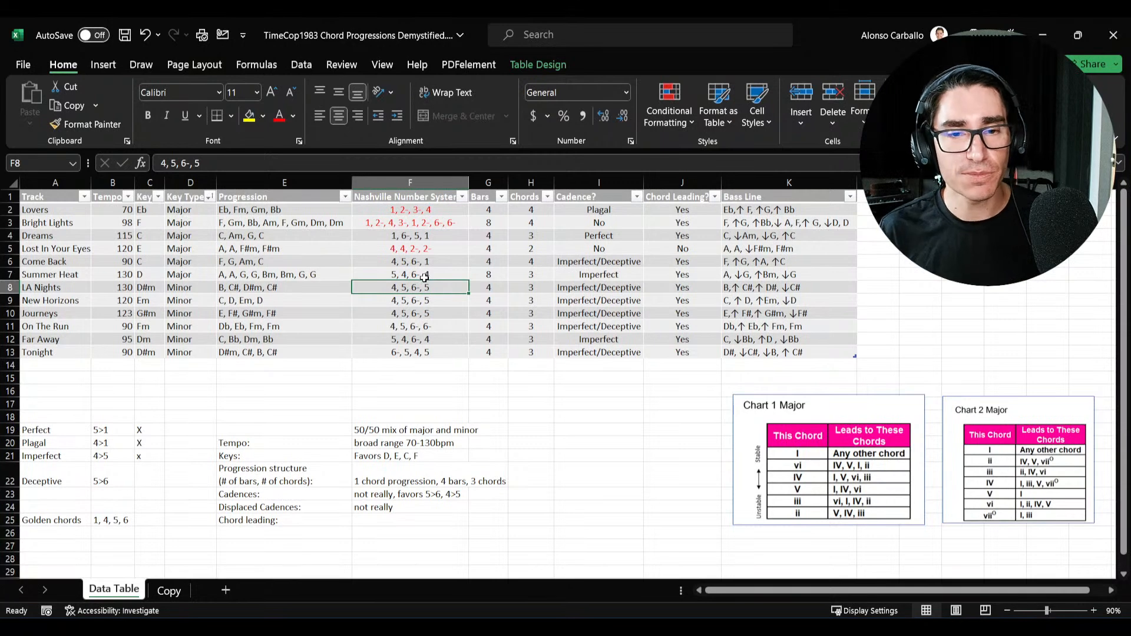
- Compare the Nashville number progressions that are still black with the chord leading rules in the Chart 1 Major picture
left_click(423, 412)
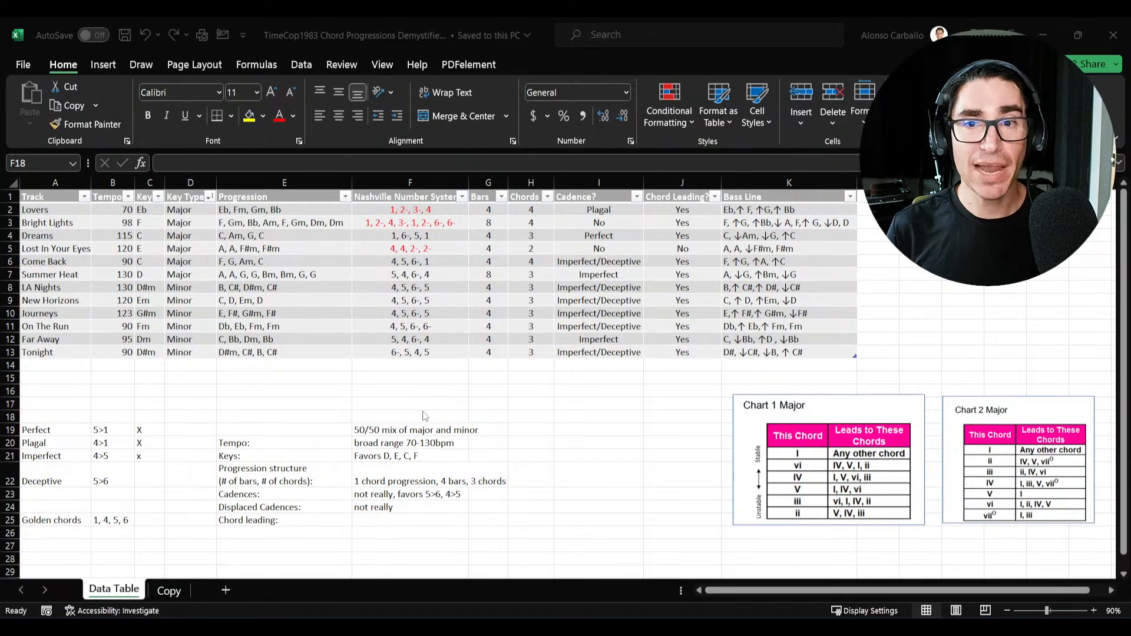
left_click(573, 421)
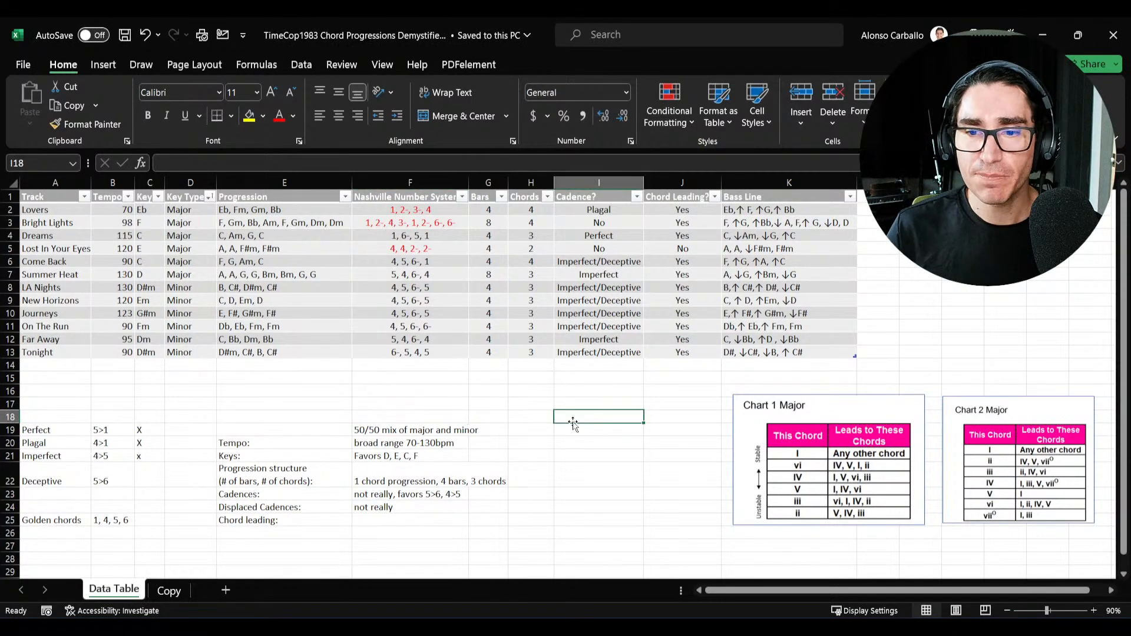
left_click(402, 236)
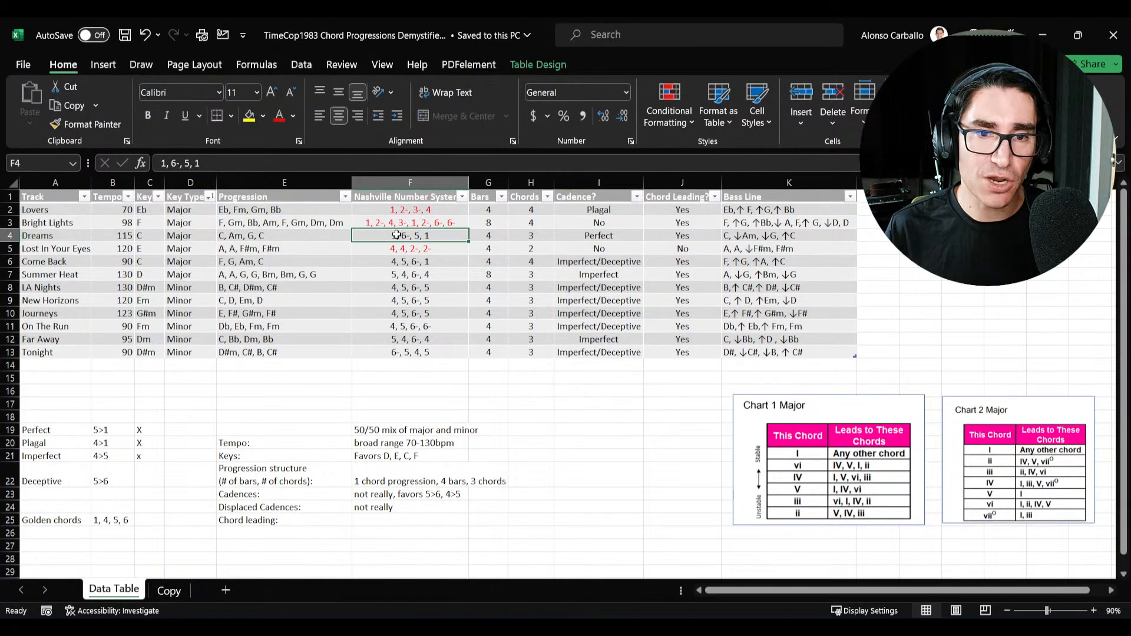
right_click(403, 235)
left_click(428, 274)
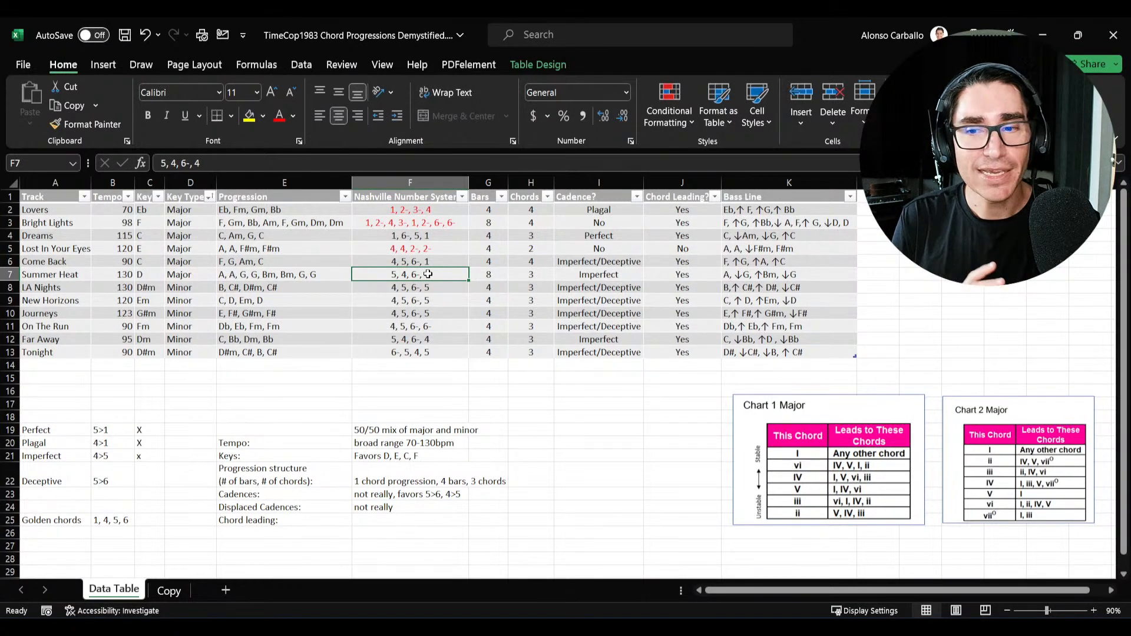
left_click(681, 472)
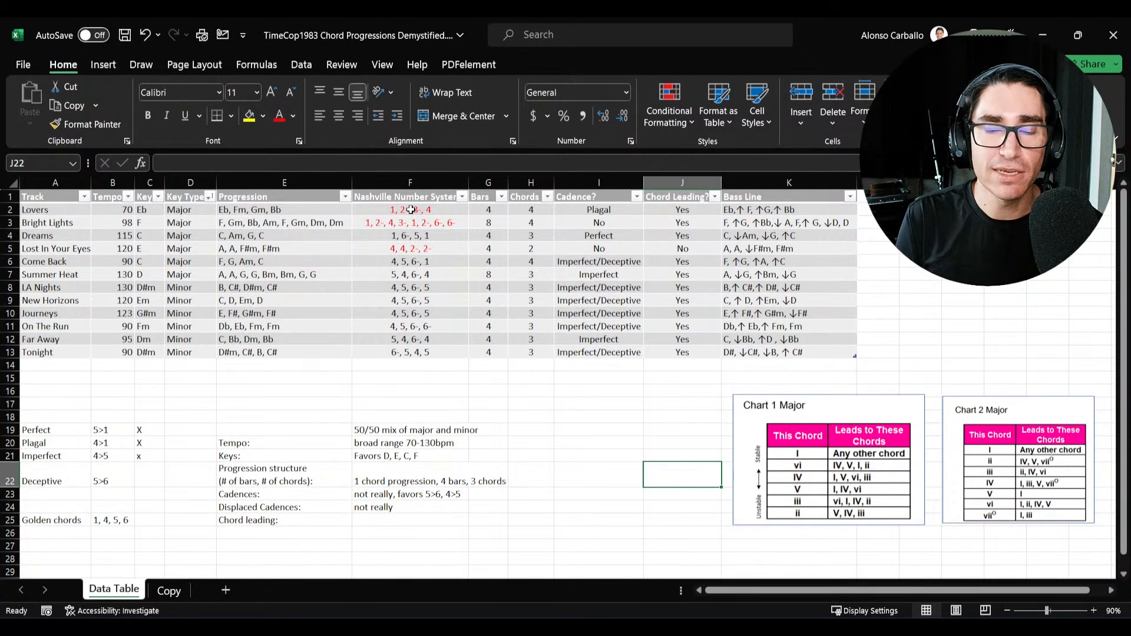
left_click(786, 440)
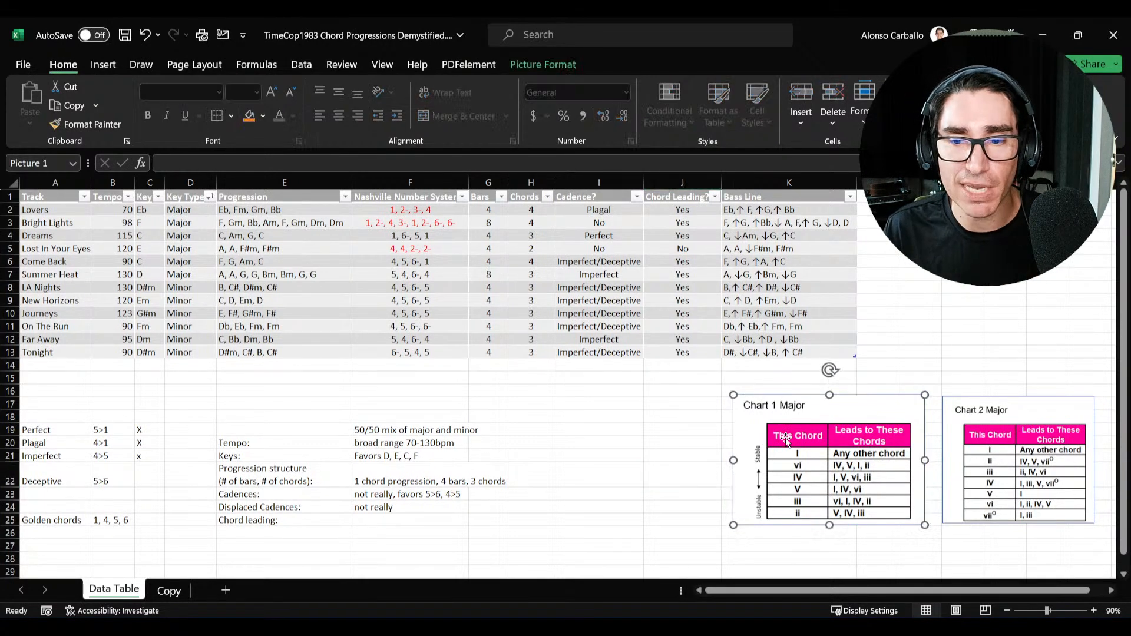
left_click(708, 446)
left_click(775, 451)
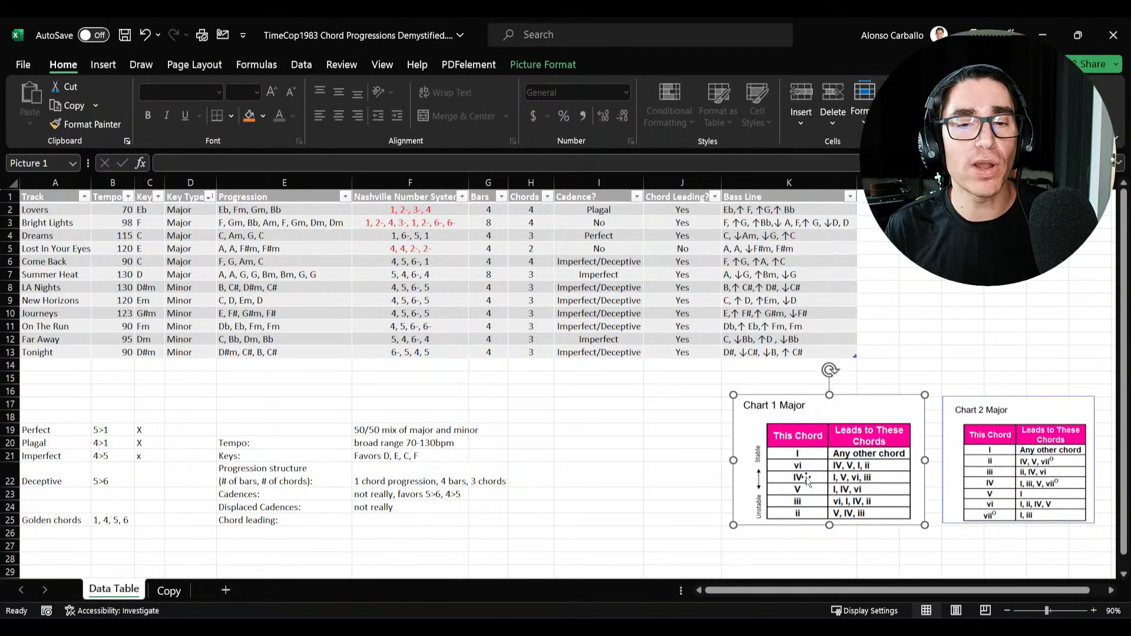
left_click(650, 482)
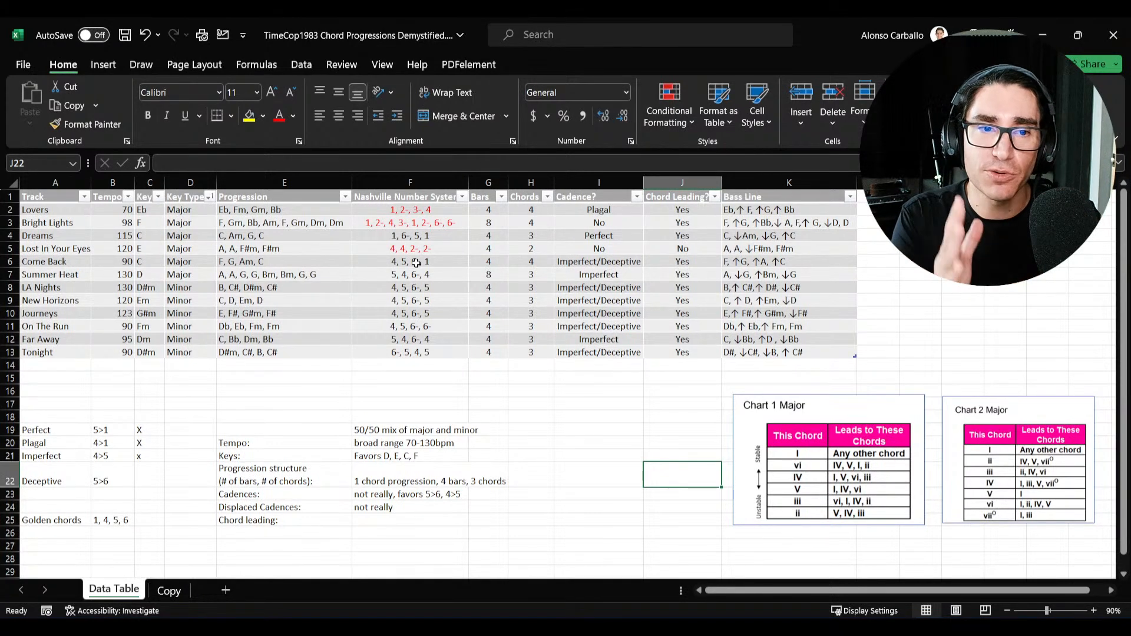
left_click(397, 379)
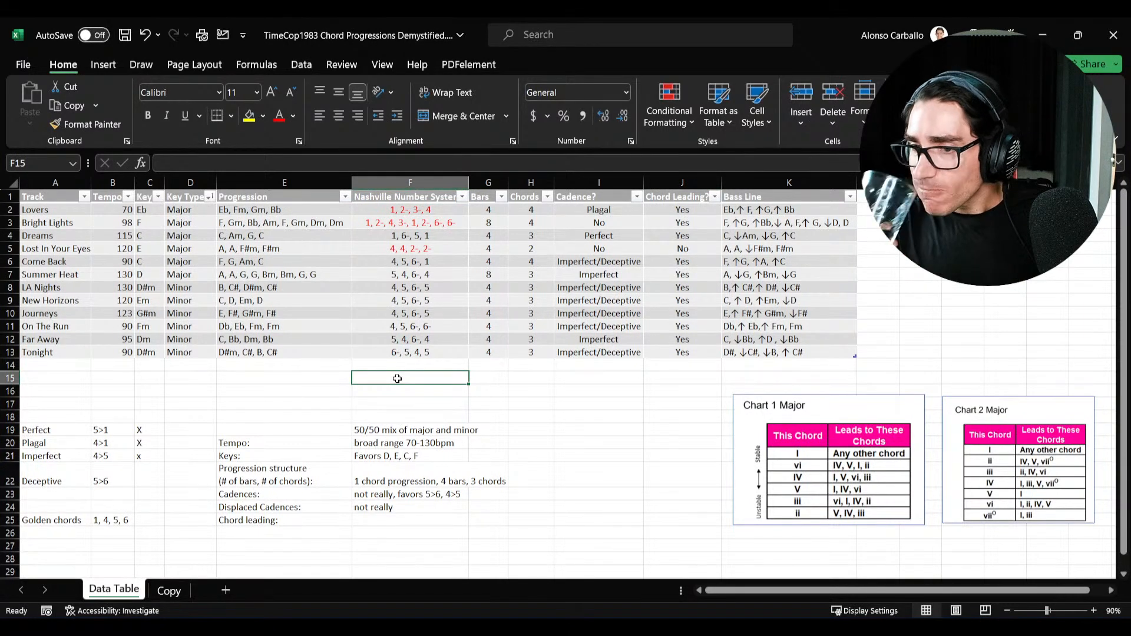
- Enter "Yes, using chord leading can get us these chord progressions" as the chord leading summary in F25 and save the workbook
left_click(376, 524)
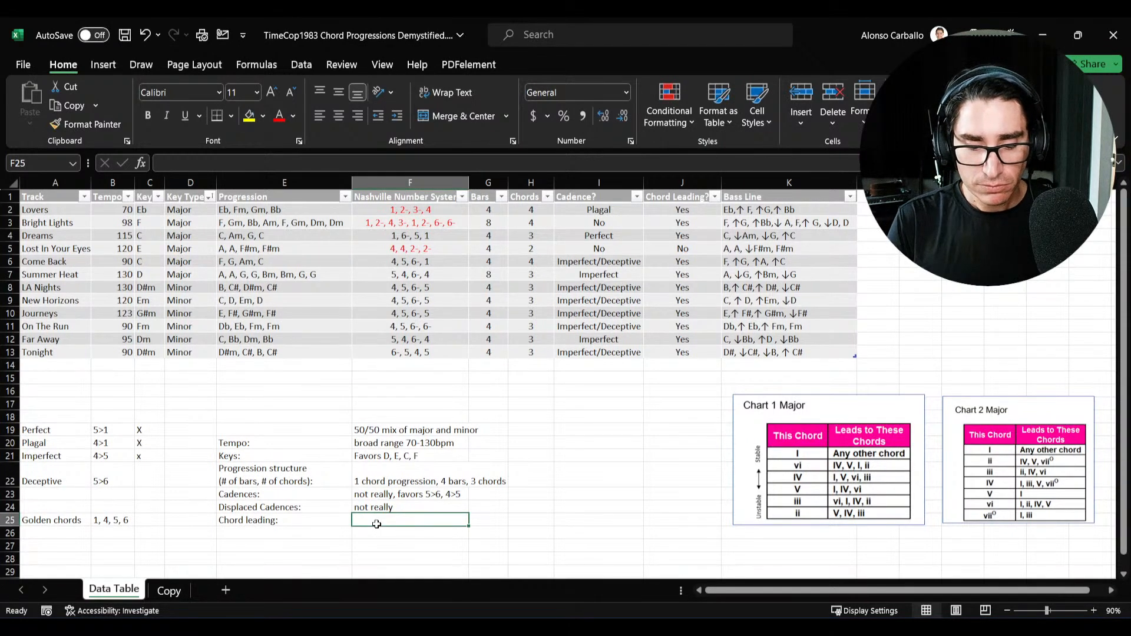
type("Ye,")
type("using chord leading can get us these")
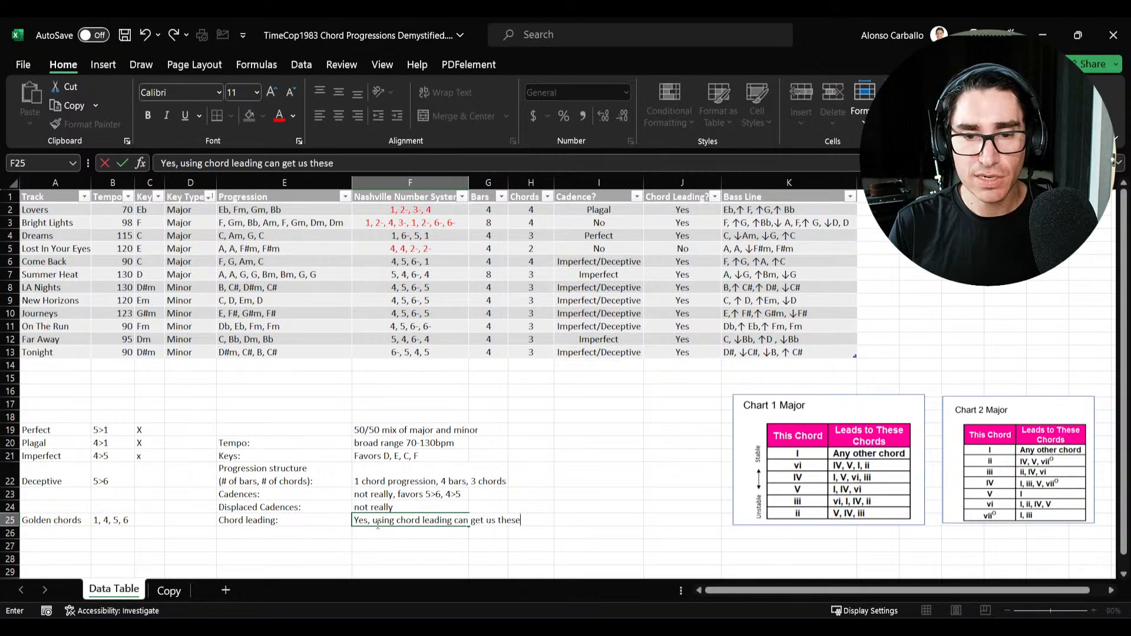
type(" chord progre")
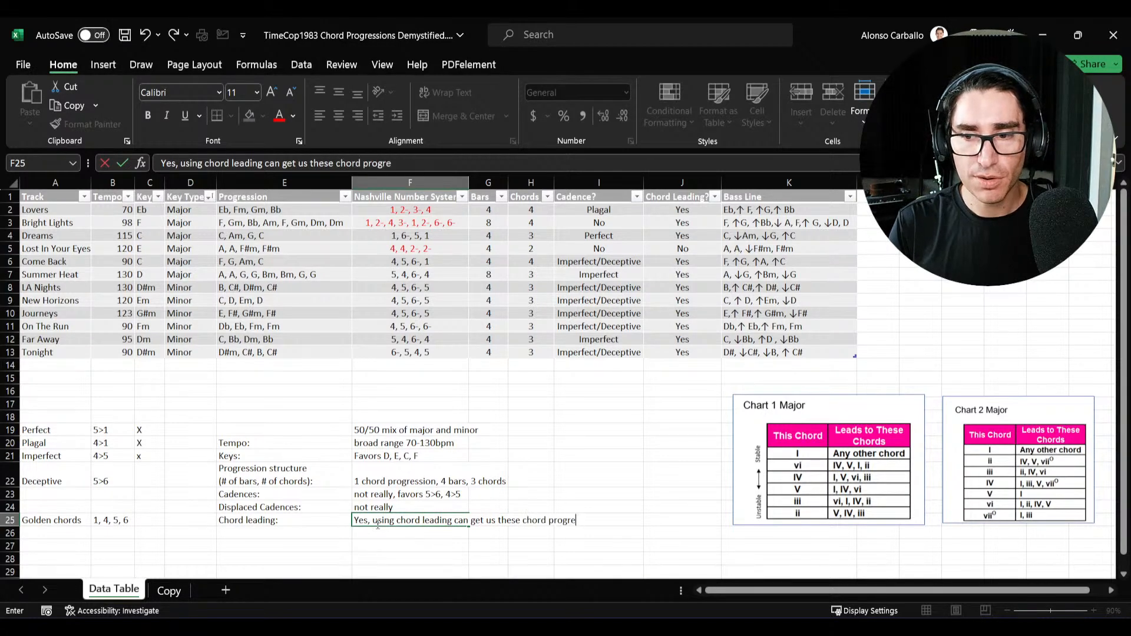
type("ssions")
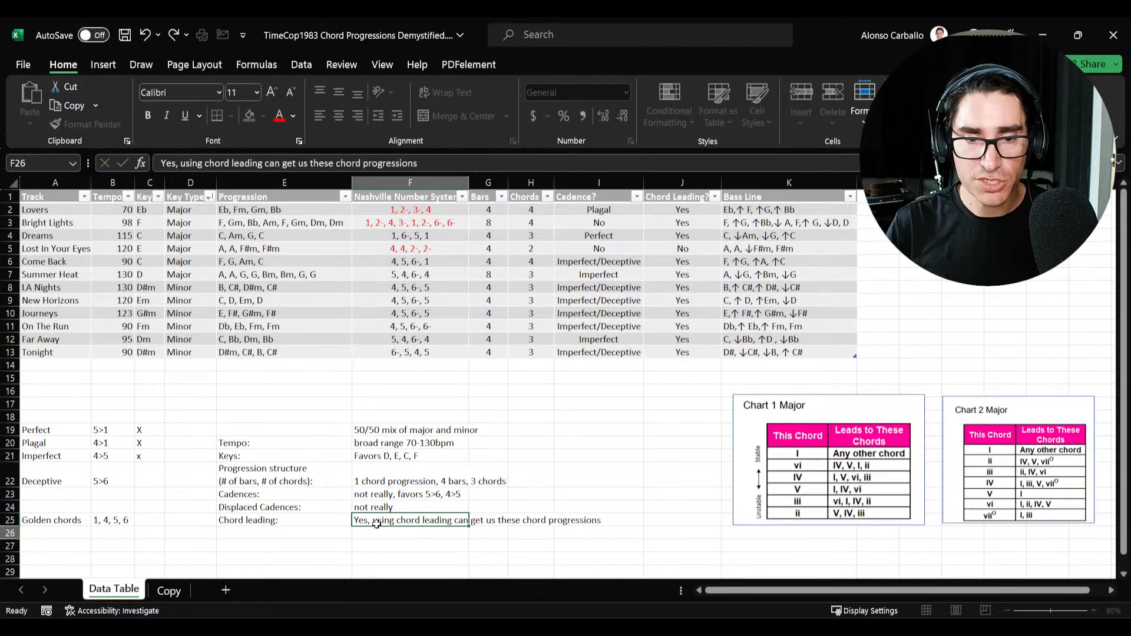
key("Return")
key("ctrl+s")
left_click(376, 521)
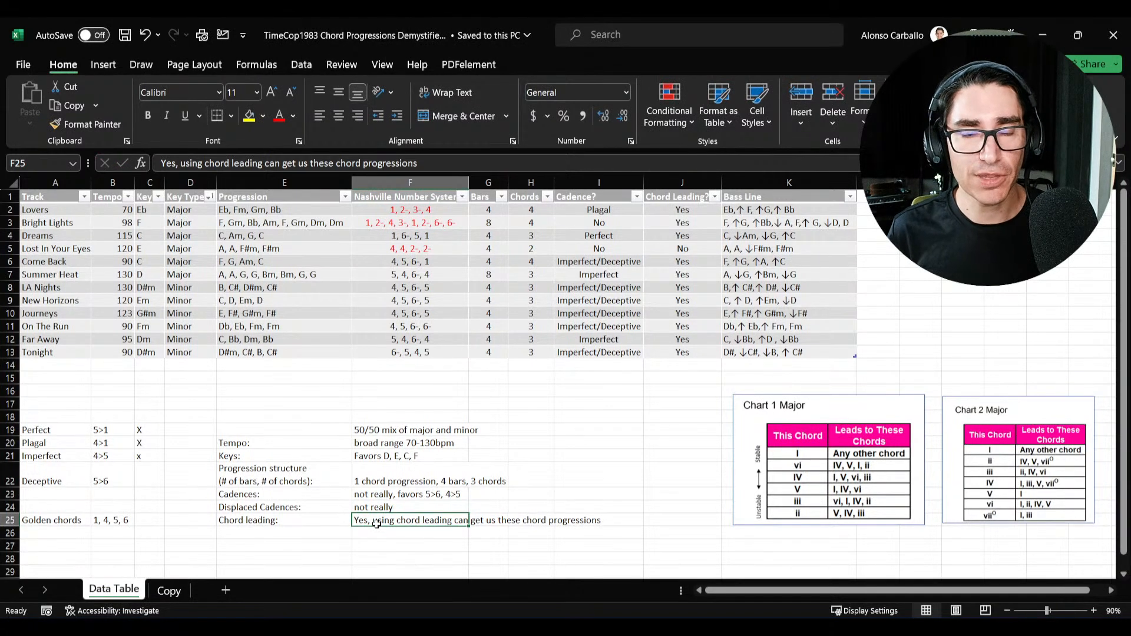
- Review the cadence and progression structure summaries, plus the tempo, key and number progressions of Come Back, Summer Heat and LA Nights
left_click(404, 491)
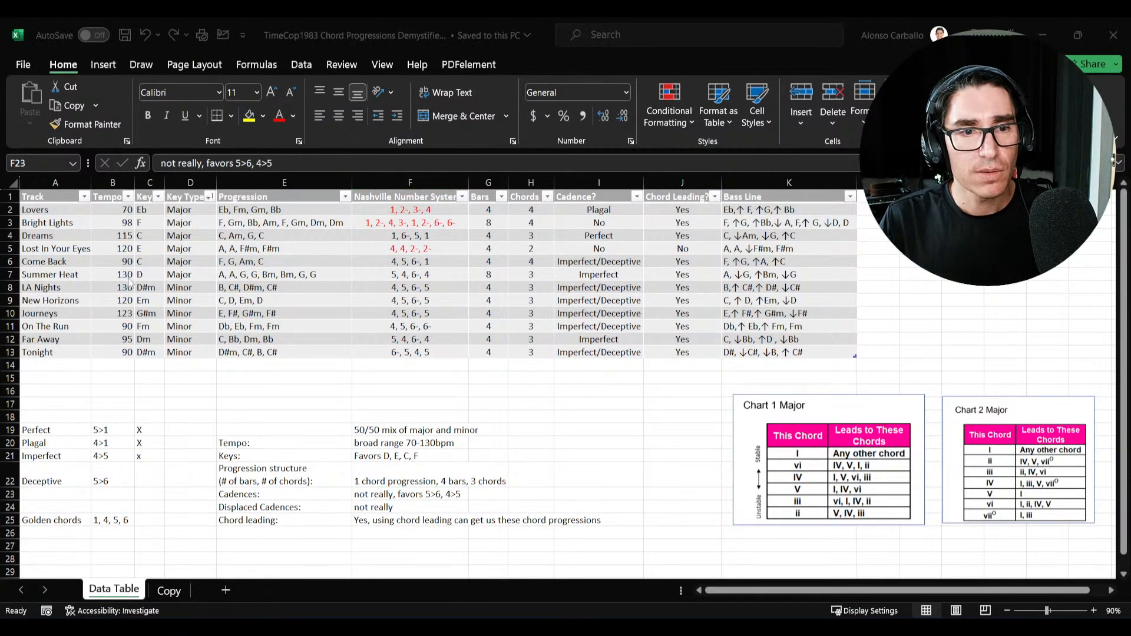
left_click(446, 470)
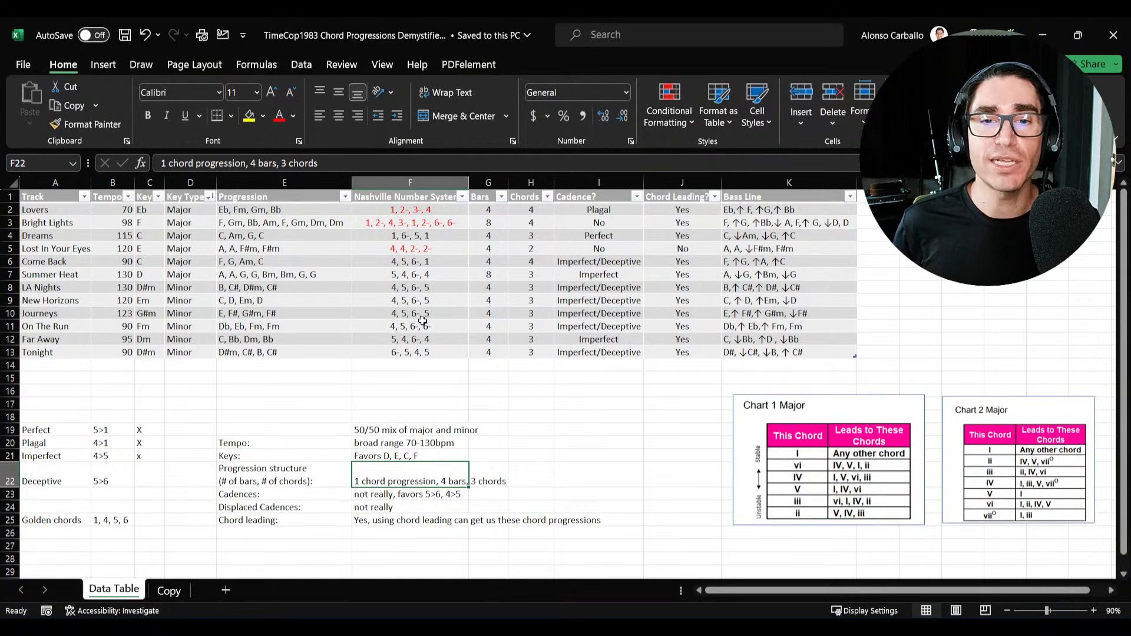
left_click(170, 285)
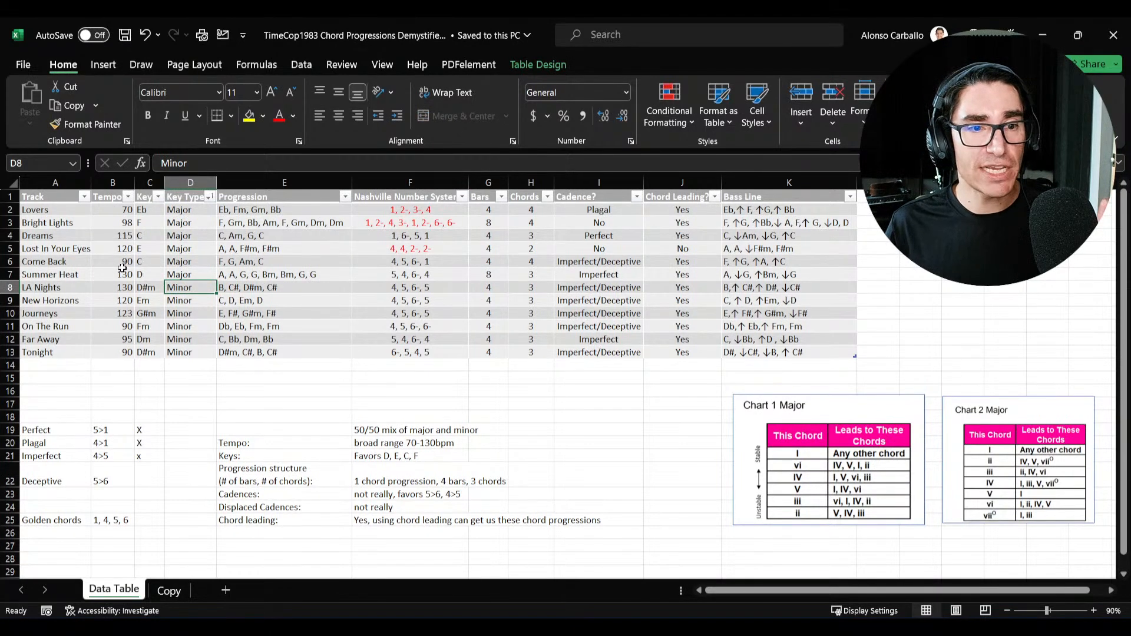
left_click(121, 263)
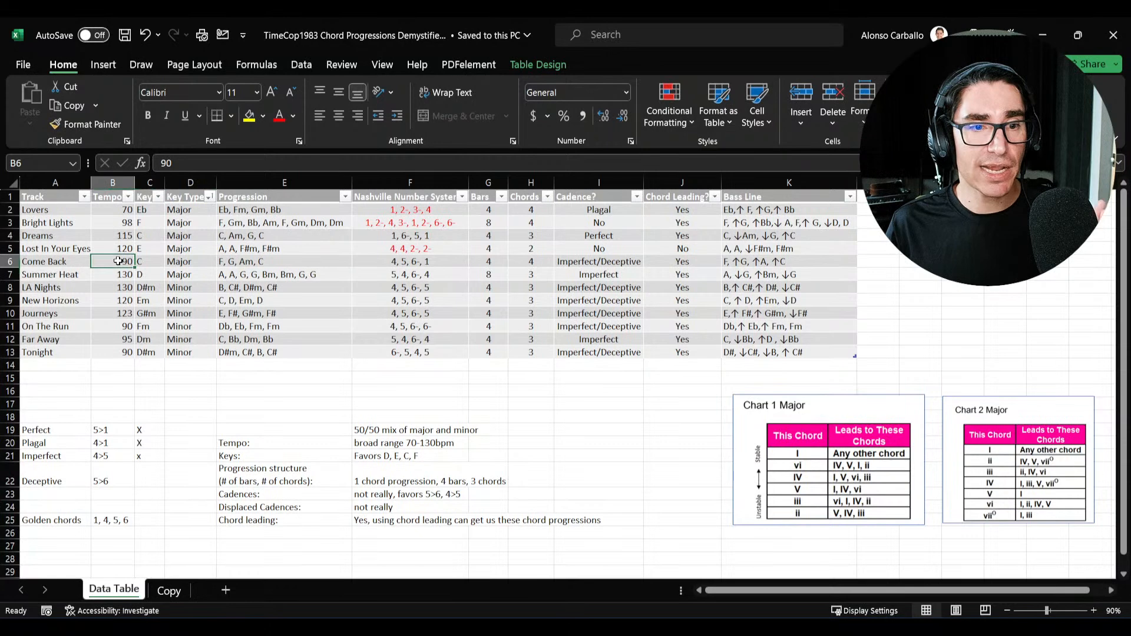
left_click(150, 260)
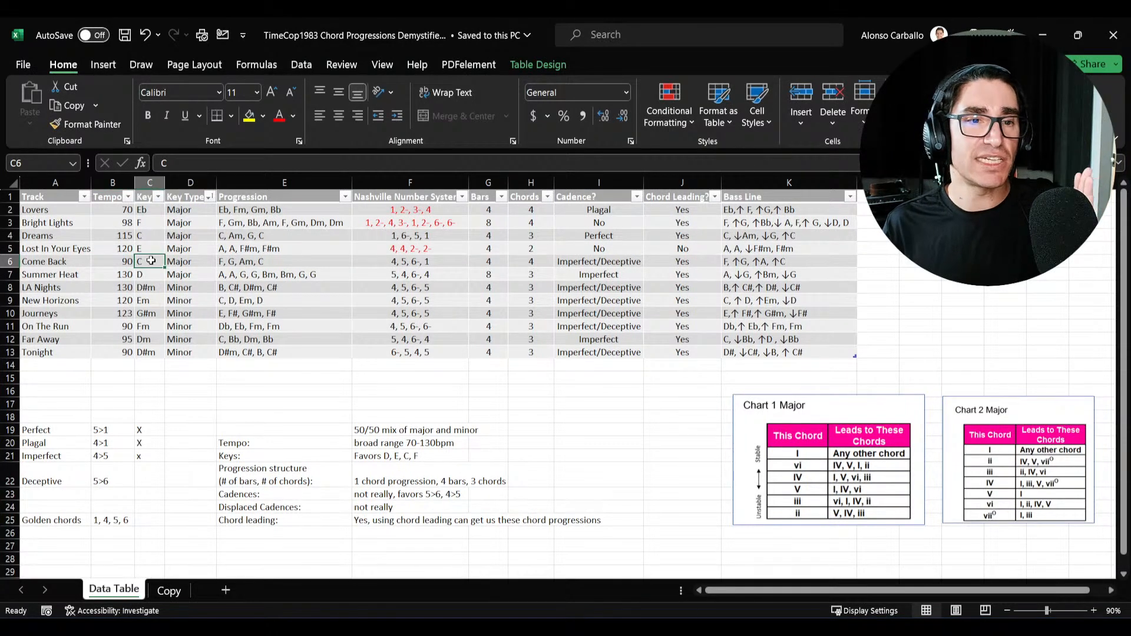
left_click(436, 262)
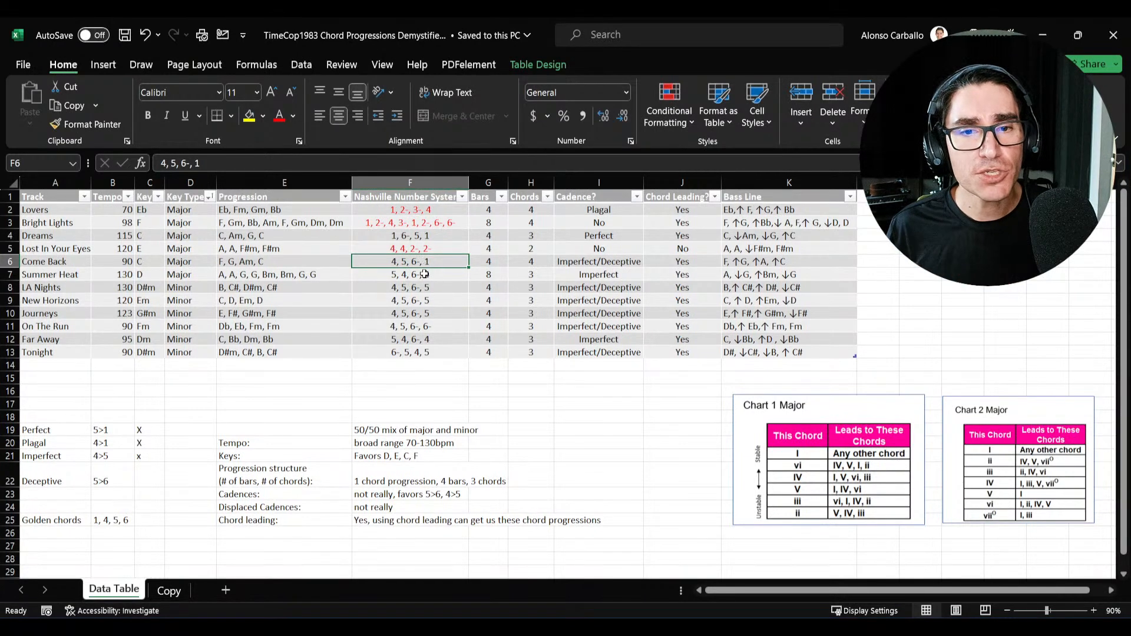
left_click(424, 274)
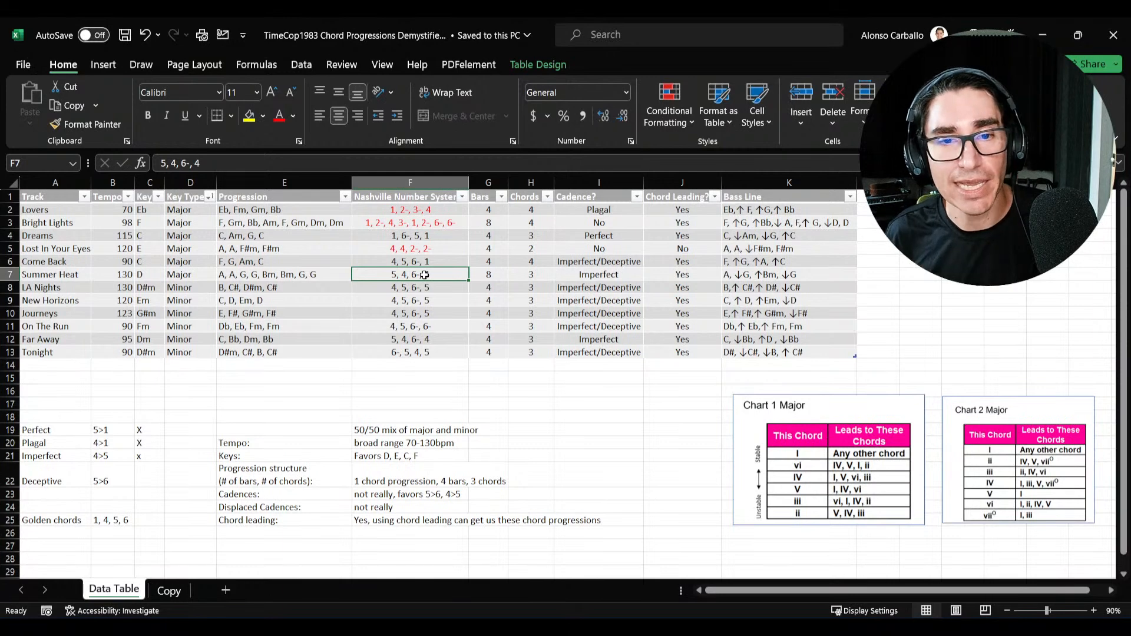
left_click(437, 284)
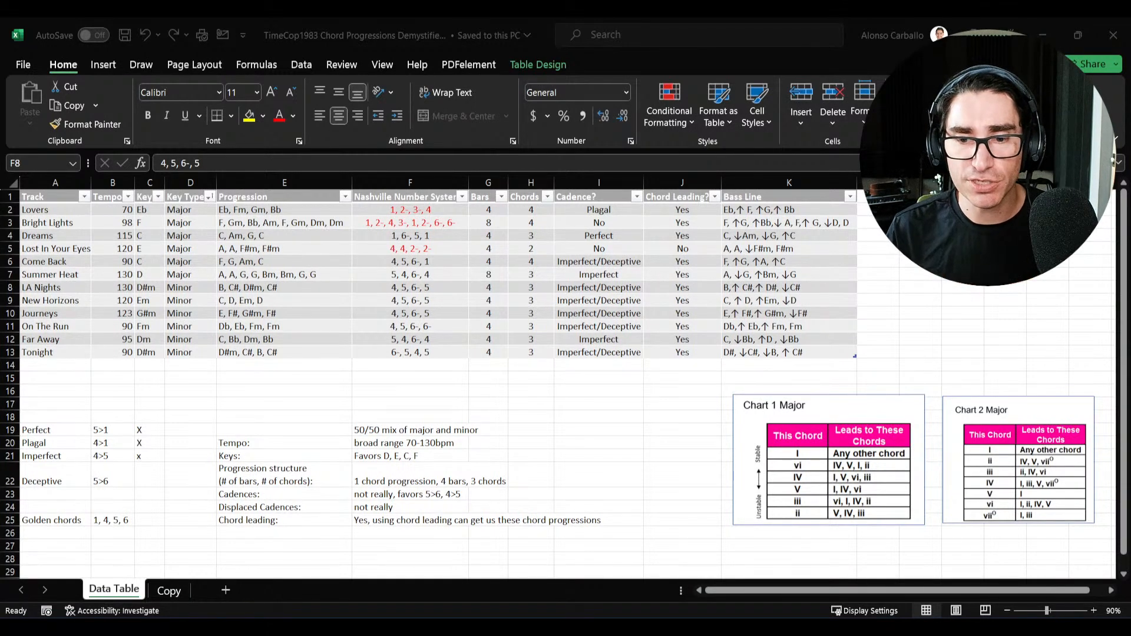
- Examine the Journeys progression and the New Horizons row's tempo, key, key type, progression, Nashville numbers and bars
left_click(345, 317)
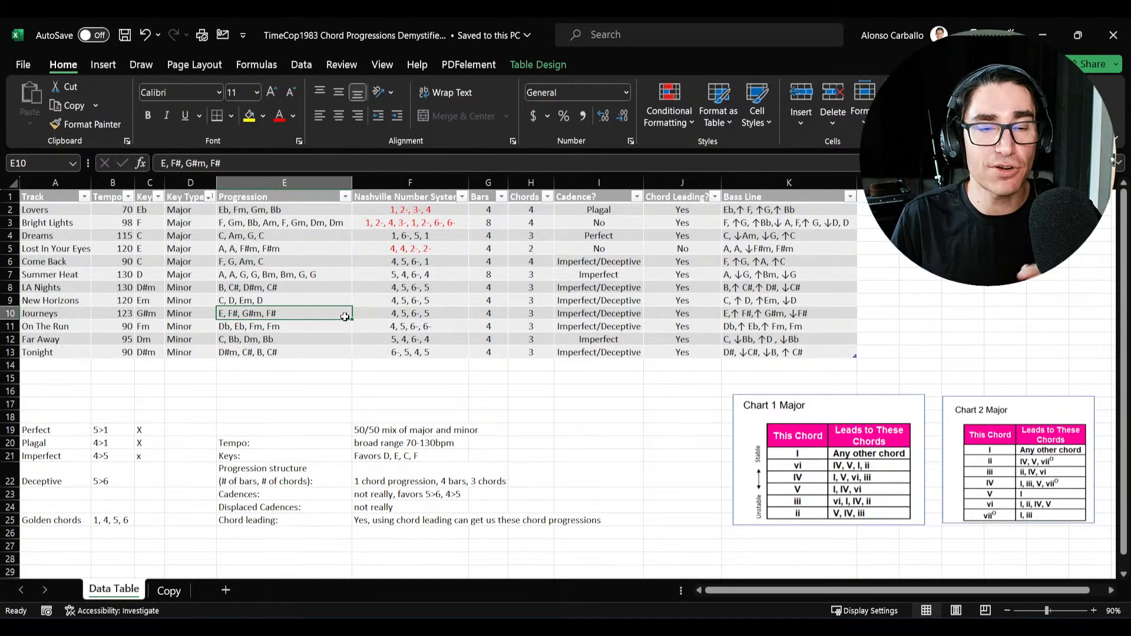
left_click(278, 297)
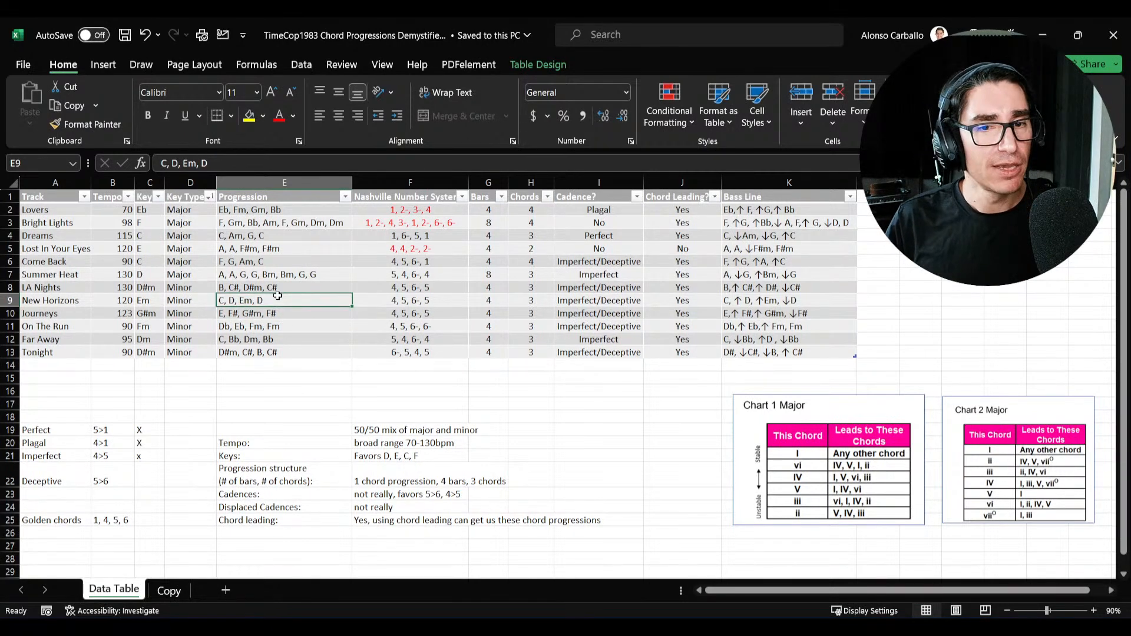
key("Right")
key("Left")
key("Left")
key("Left")
key("Left")
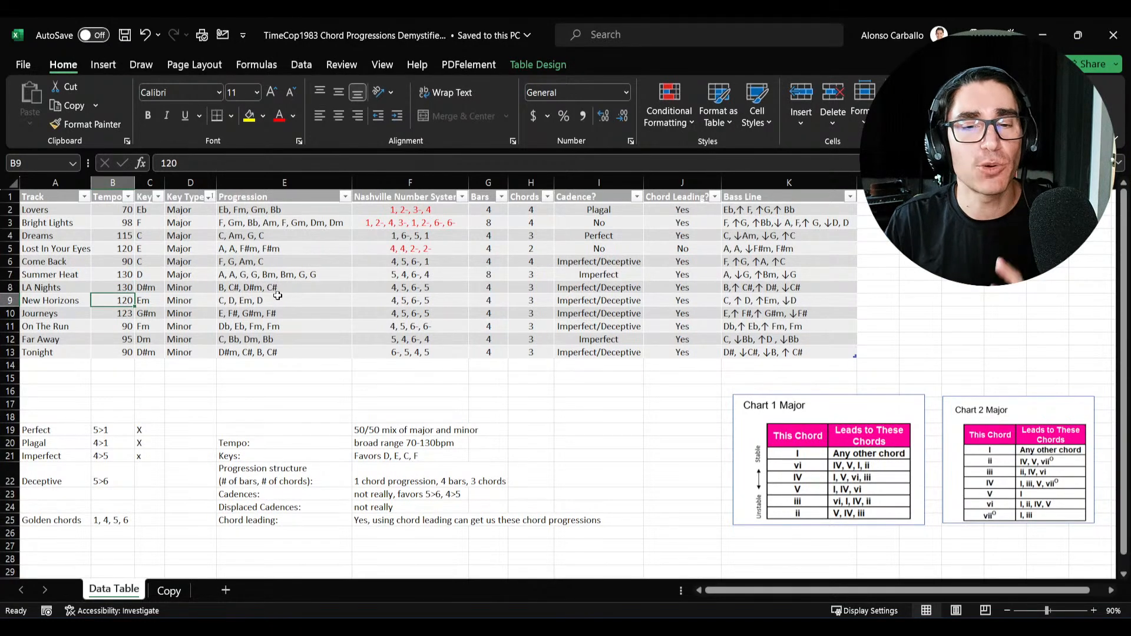
key("Right")
key("Right")
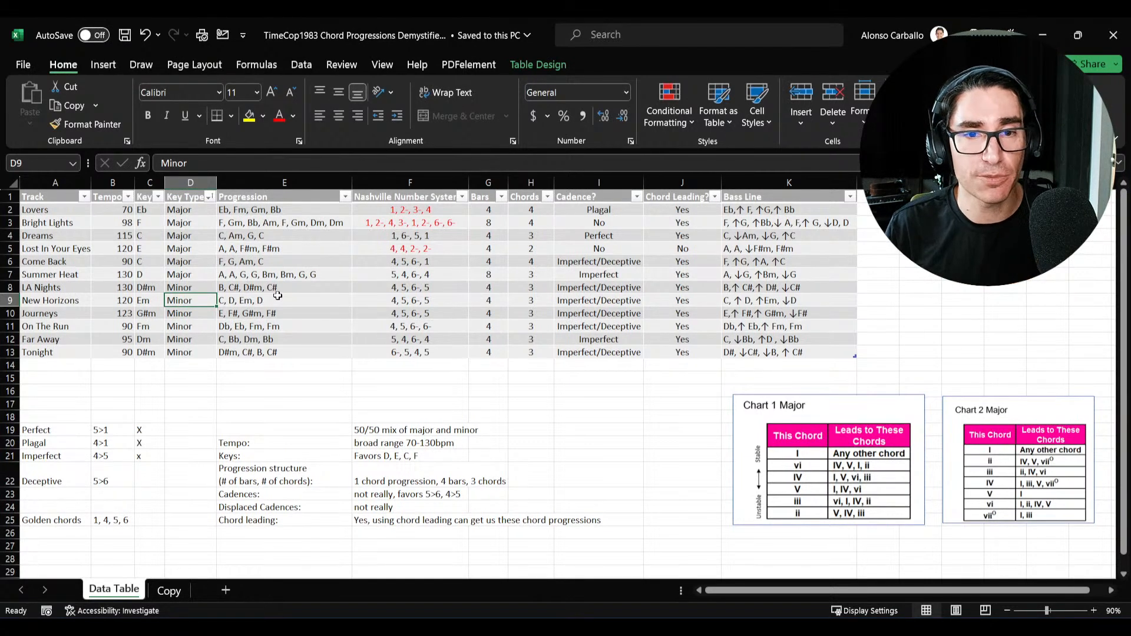
key("Right")
key("Right")
key("Right")
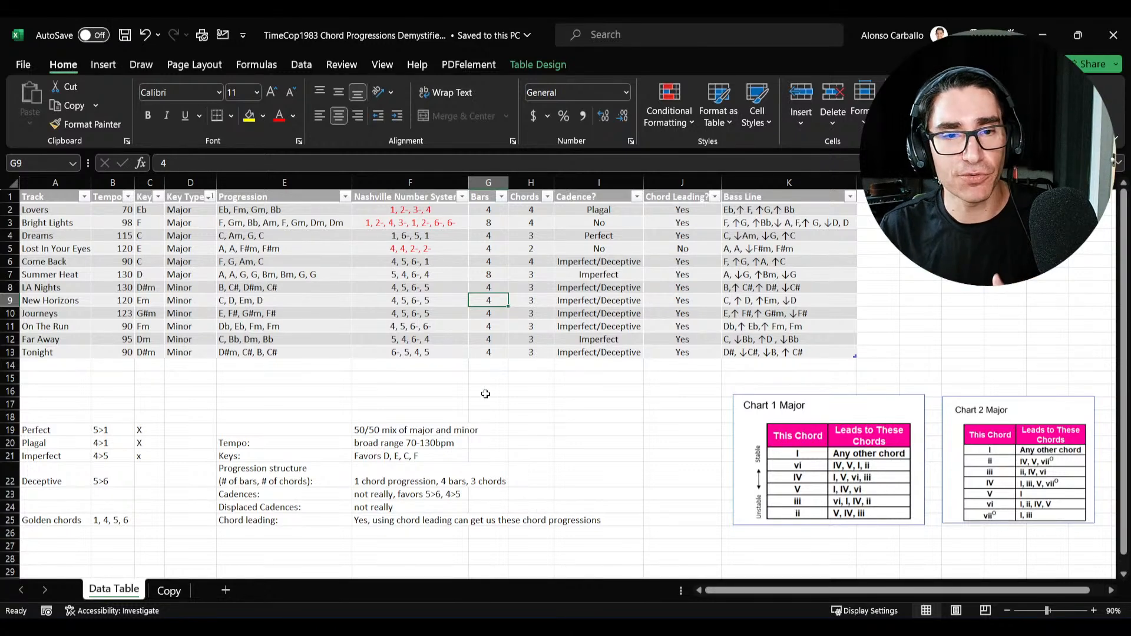
key("alt+Tab")
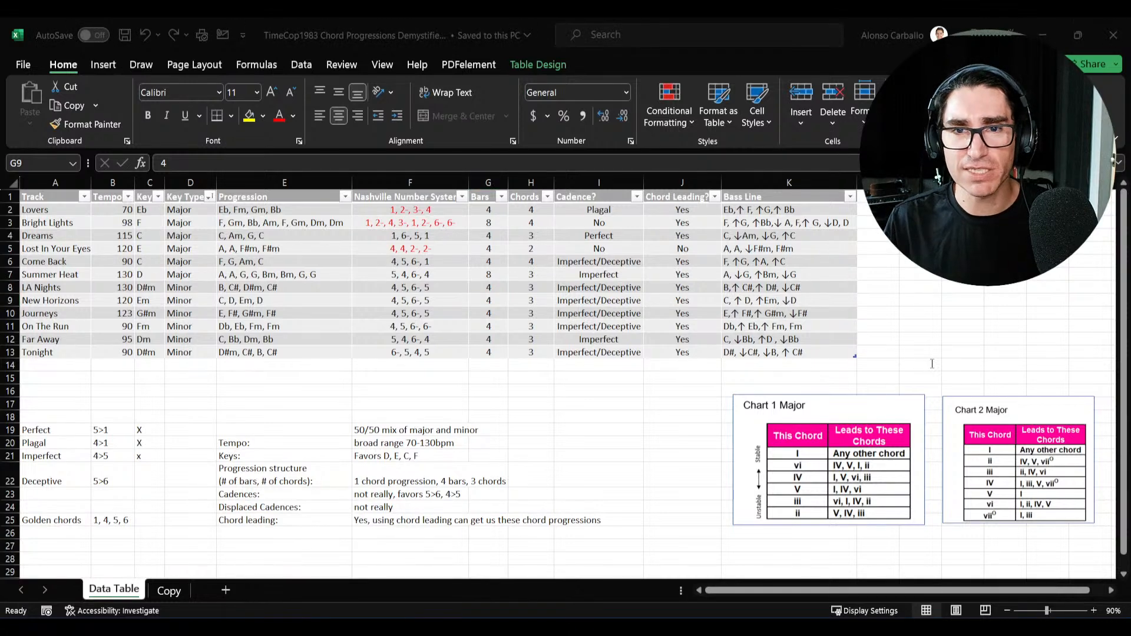